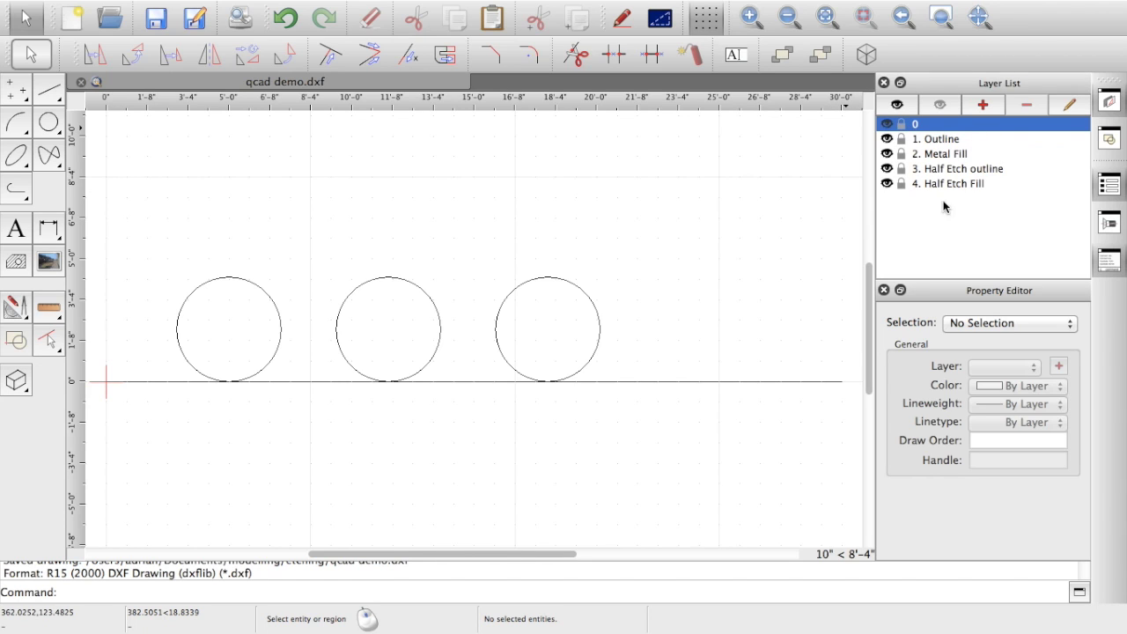
Make '1. Outline' the current layer in the Layer List.
click(938, 141)
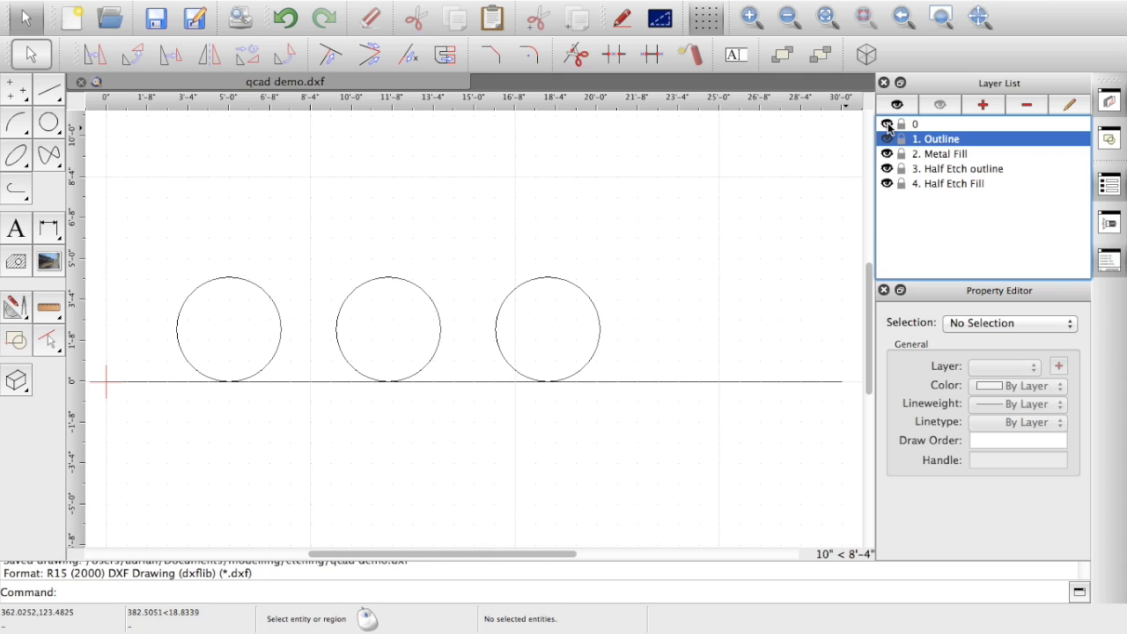
Hide layer 0 to check its contents, show it again, and save the drawing.
click(887, 124)
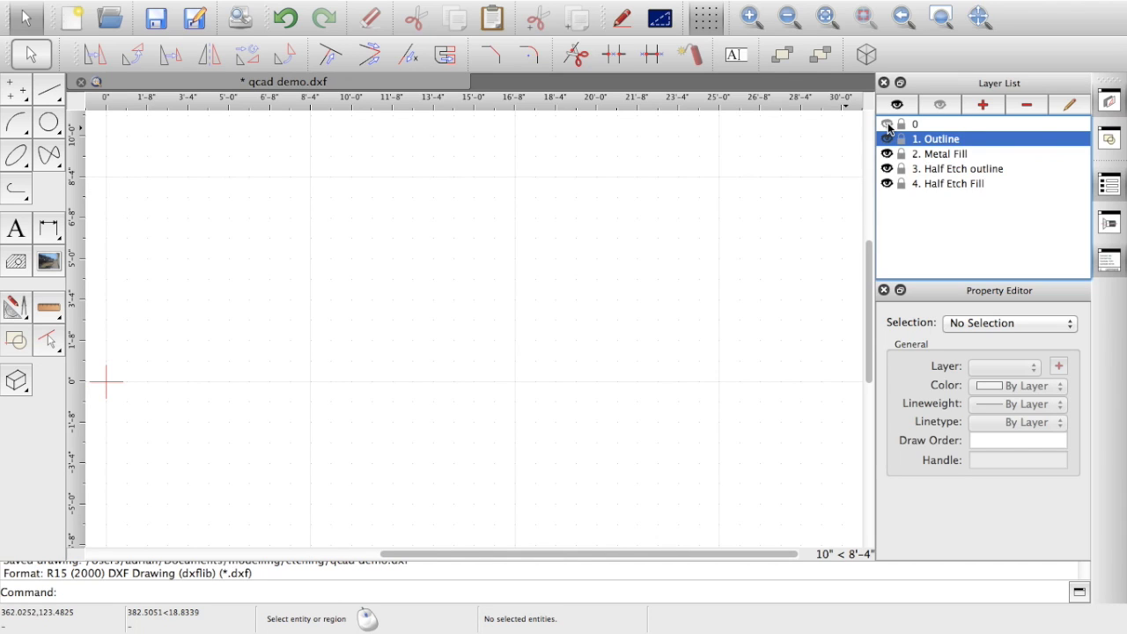
click(887, 125)
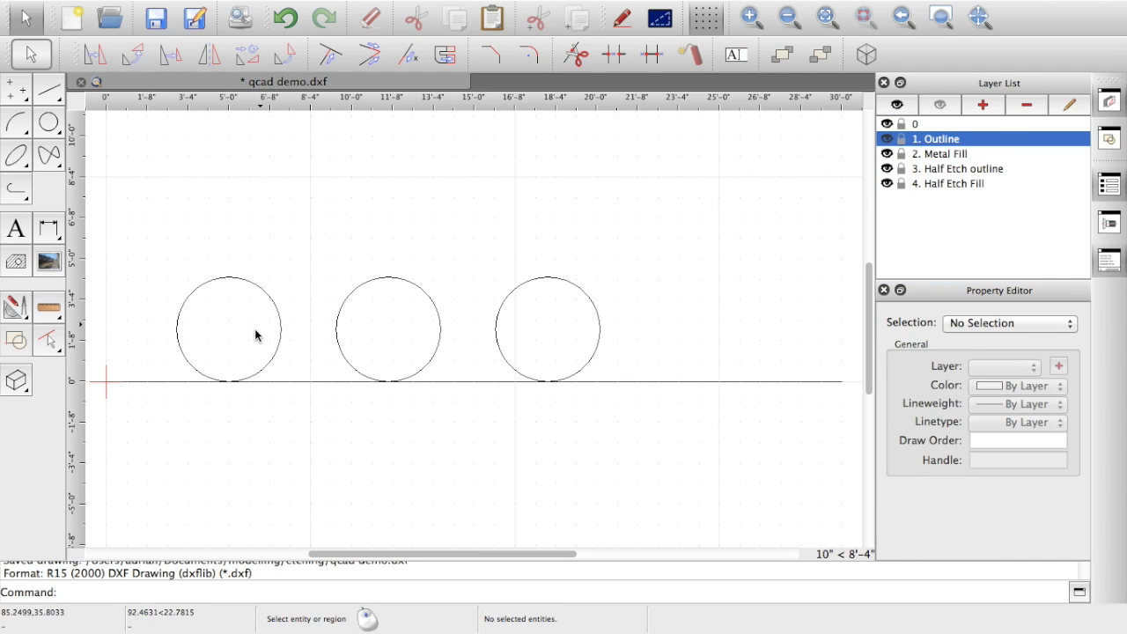
key(ctrl+s)
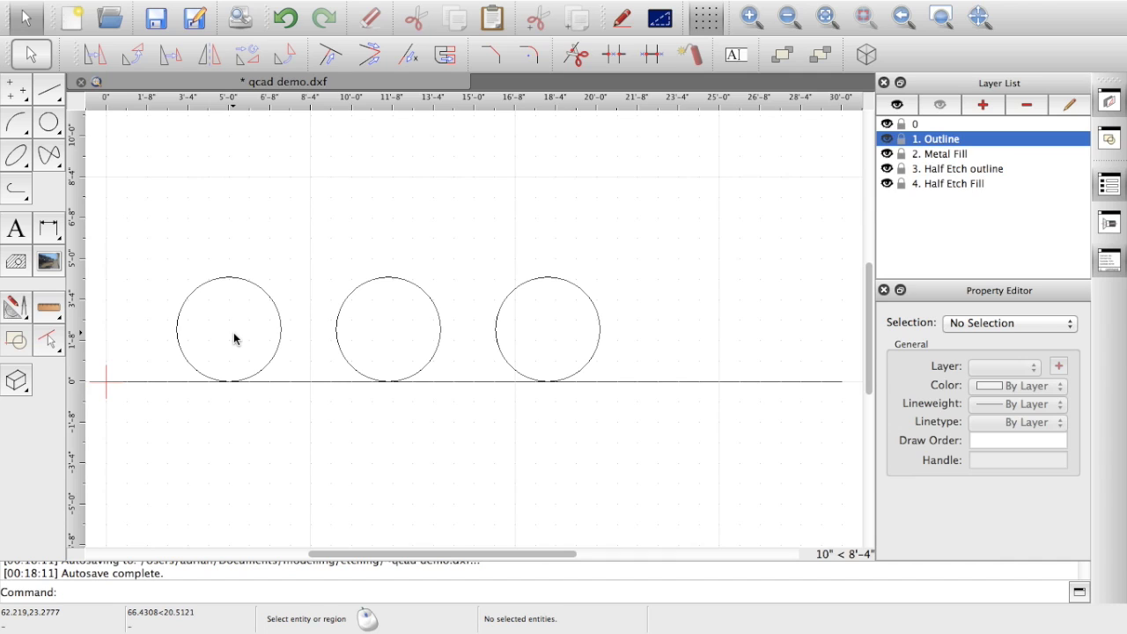
click(49, 125)
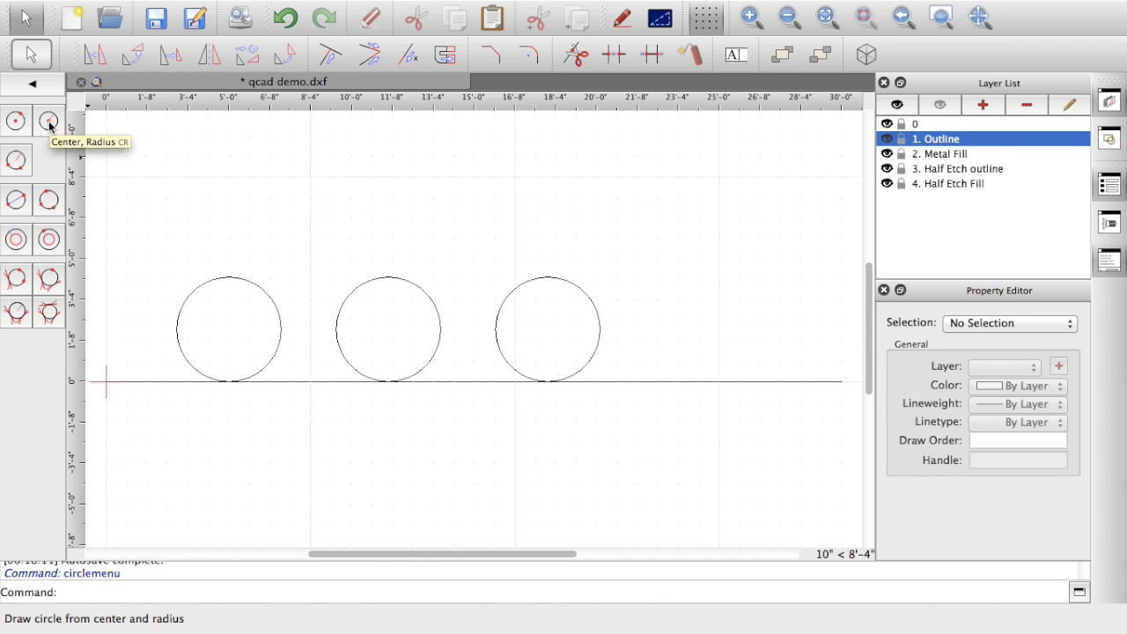
Choose Circle by Center, Radius with radius expression 2.1*12/7 (3.6).
click(49, 123)
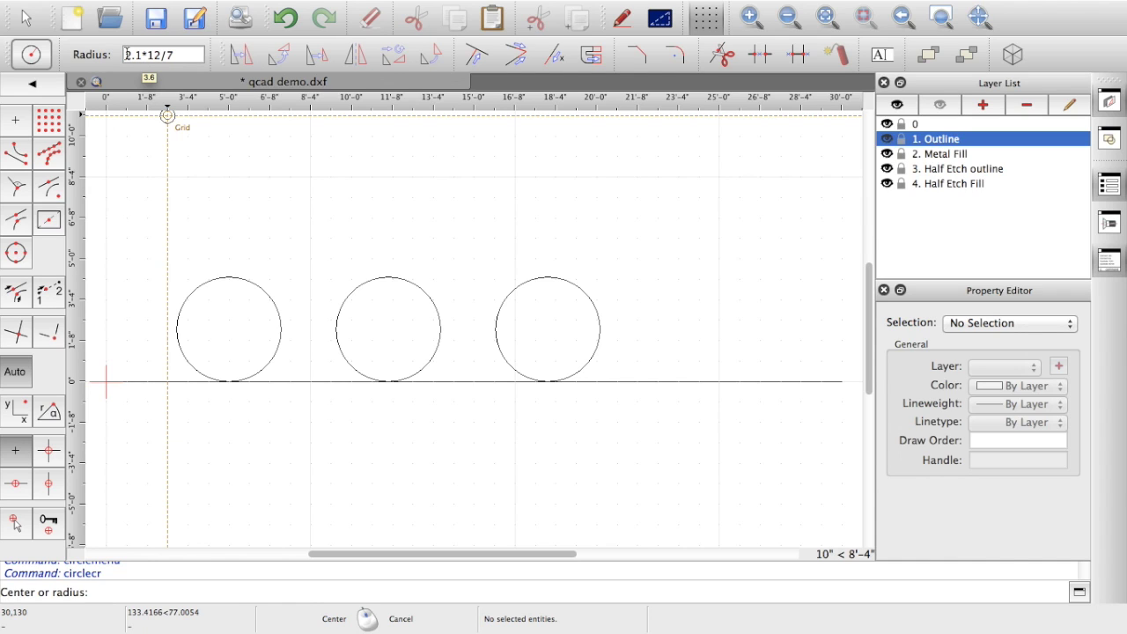
Place radius-3.6 axle-hole circles at the centres of all three wheel circles.
click(176, 54)
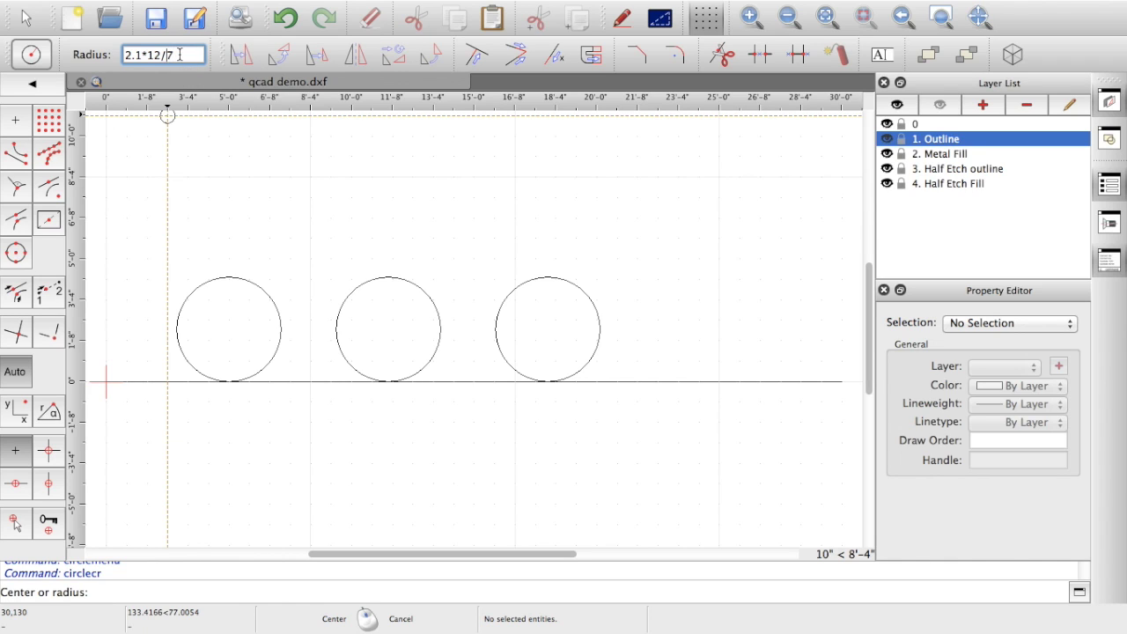
key(Left)
key(Left)
key(Left)
key(Left)
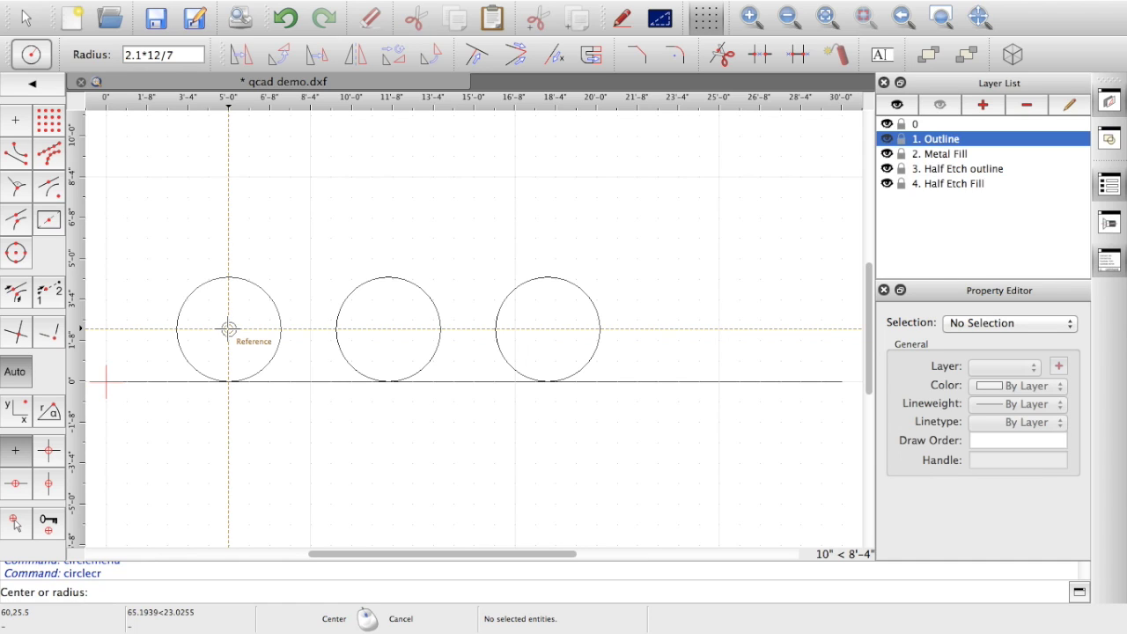
click(228, 329)
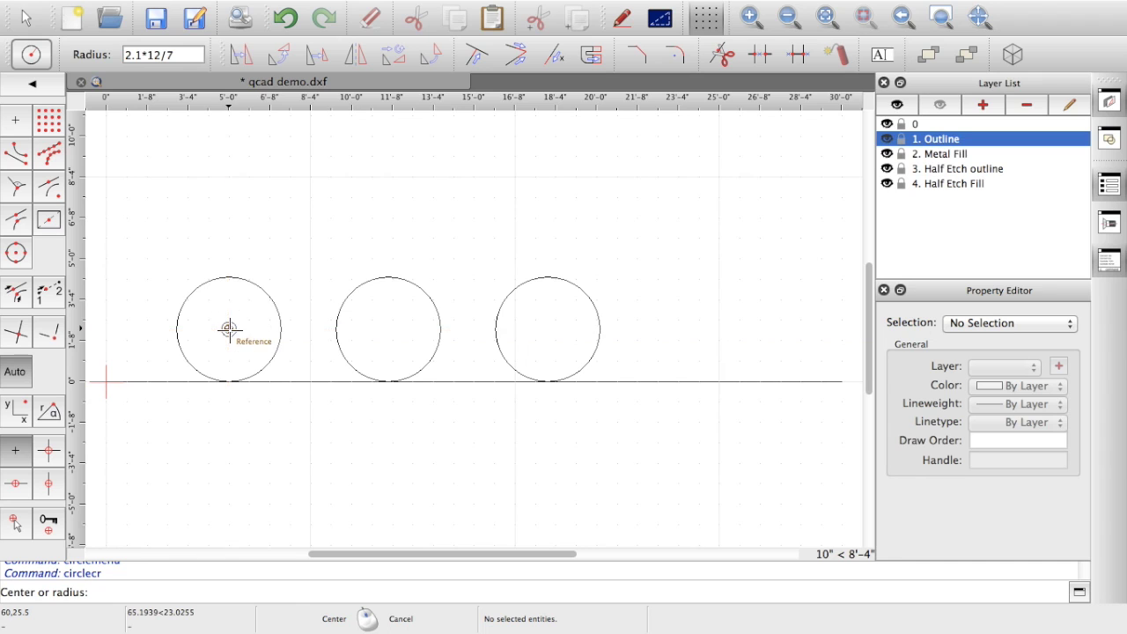
click(388, 328)
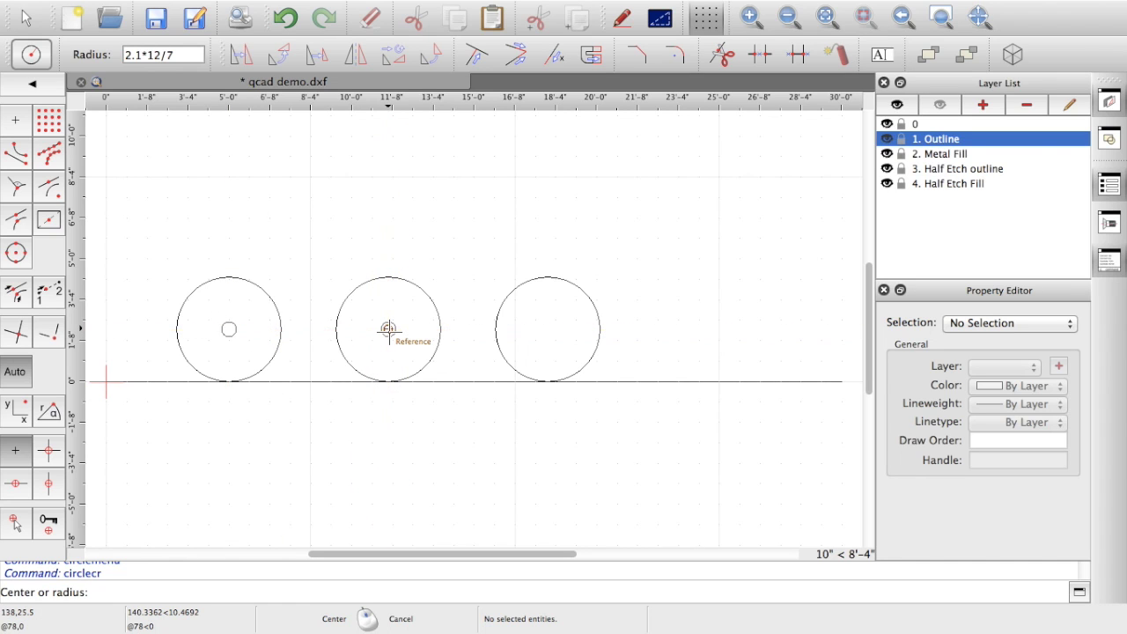
click(546, 329)
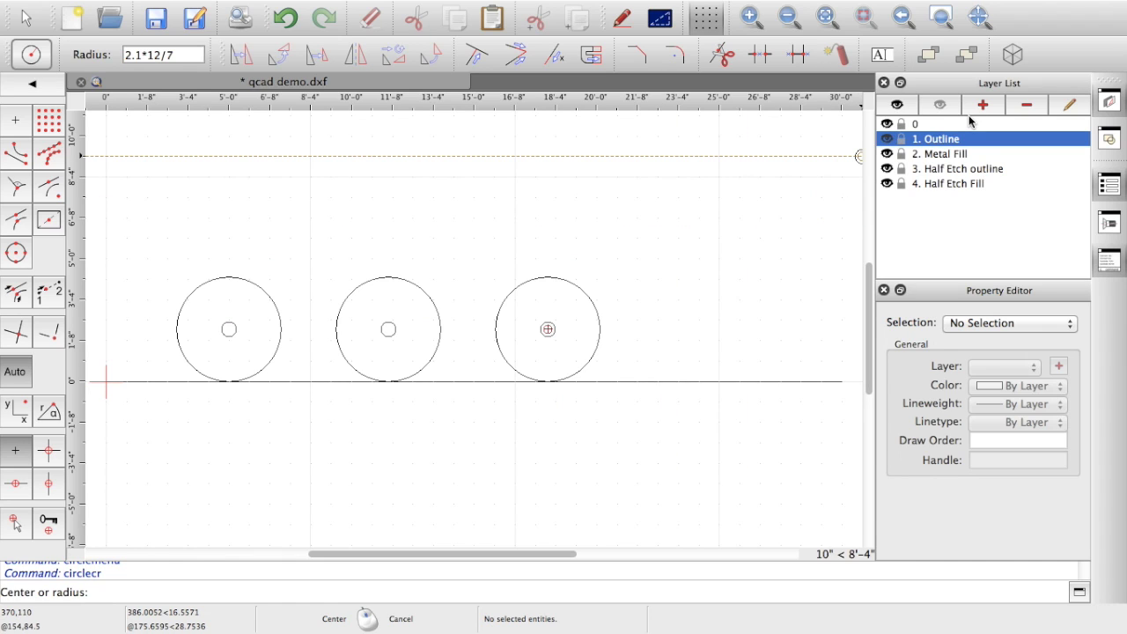
click(888, 125)
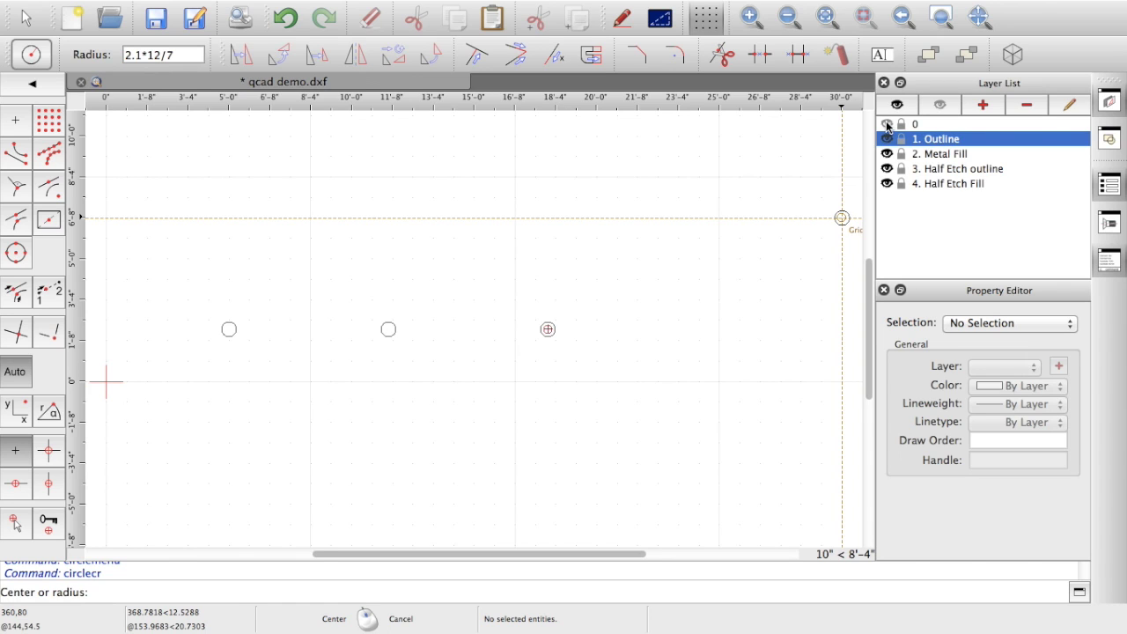
click(887, 124)
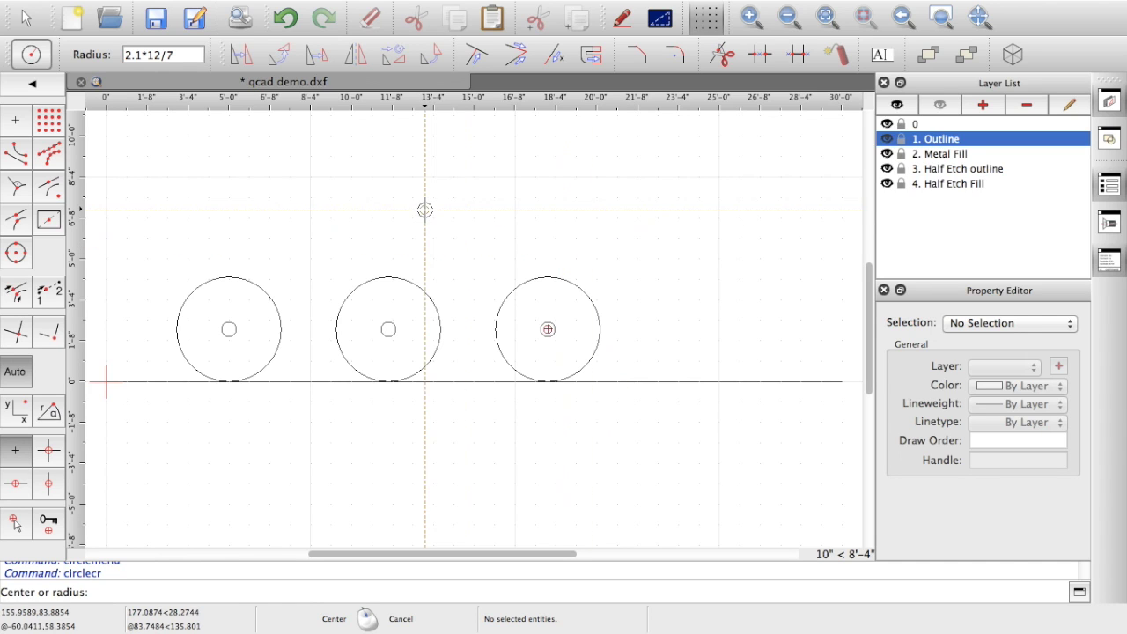
click(28, 86)
End the circle command and activate the Parallel (with Distance) line command.
click(27, 88)
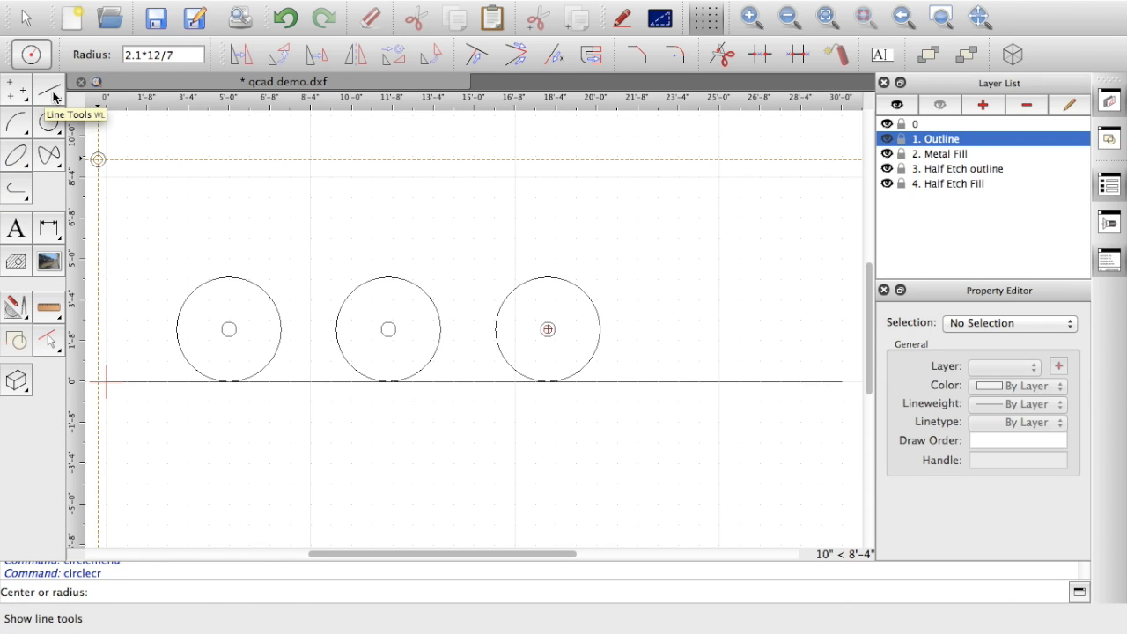
click(54, 97)
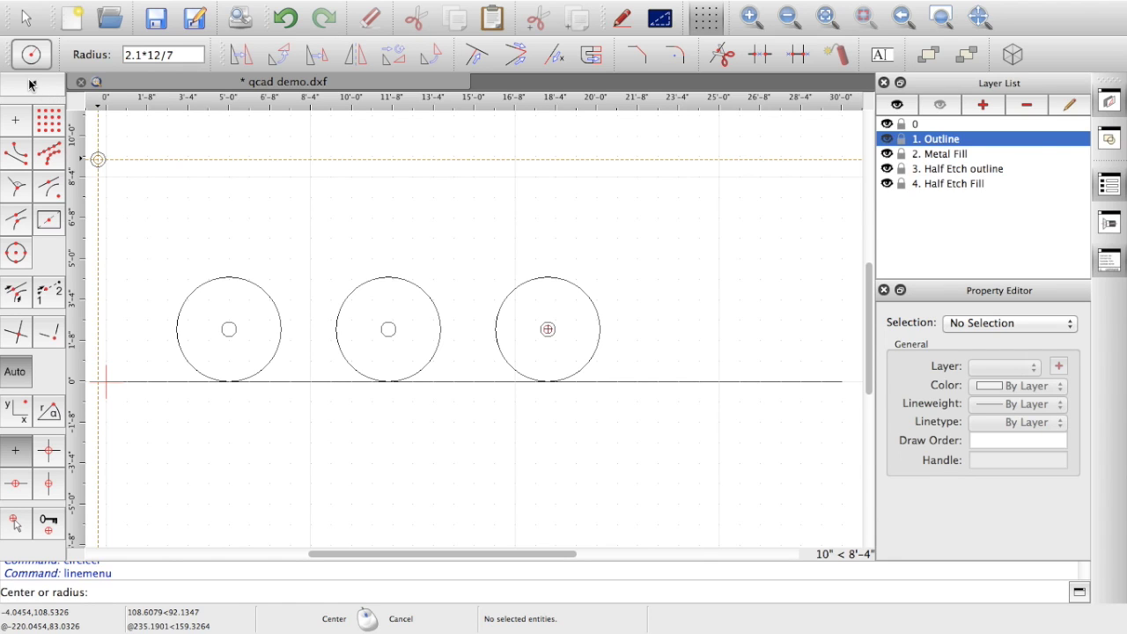
click(29, 83)
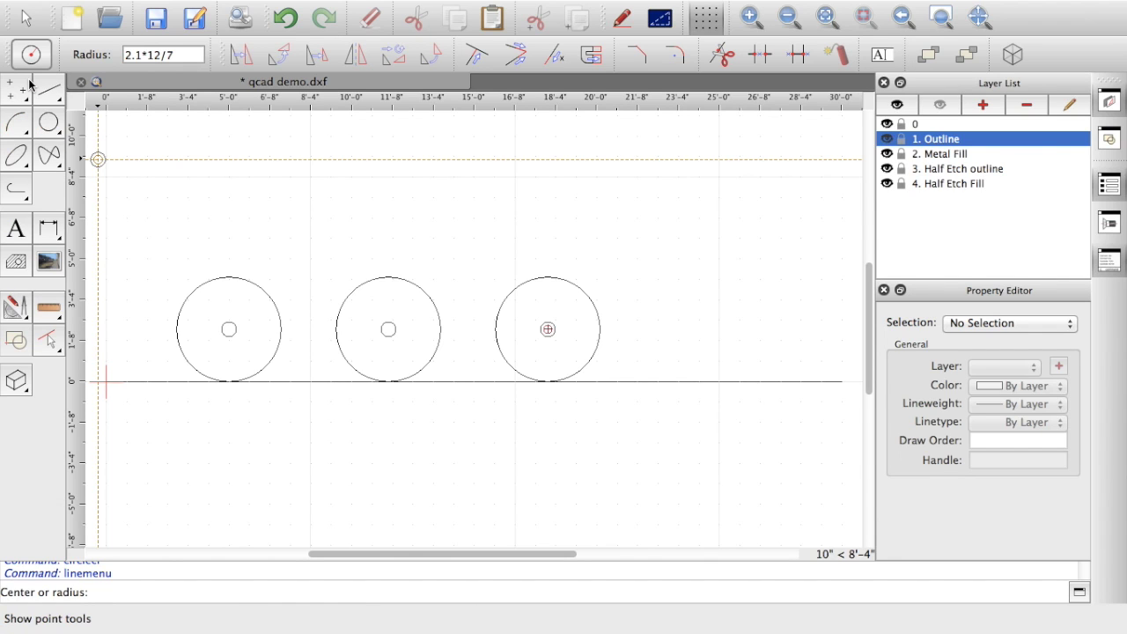
click(42, 92)
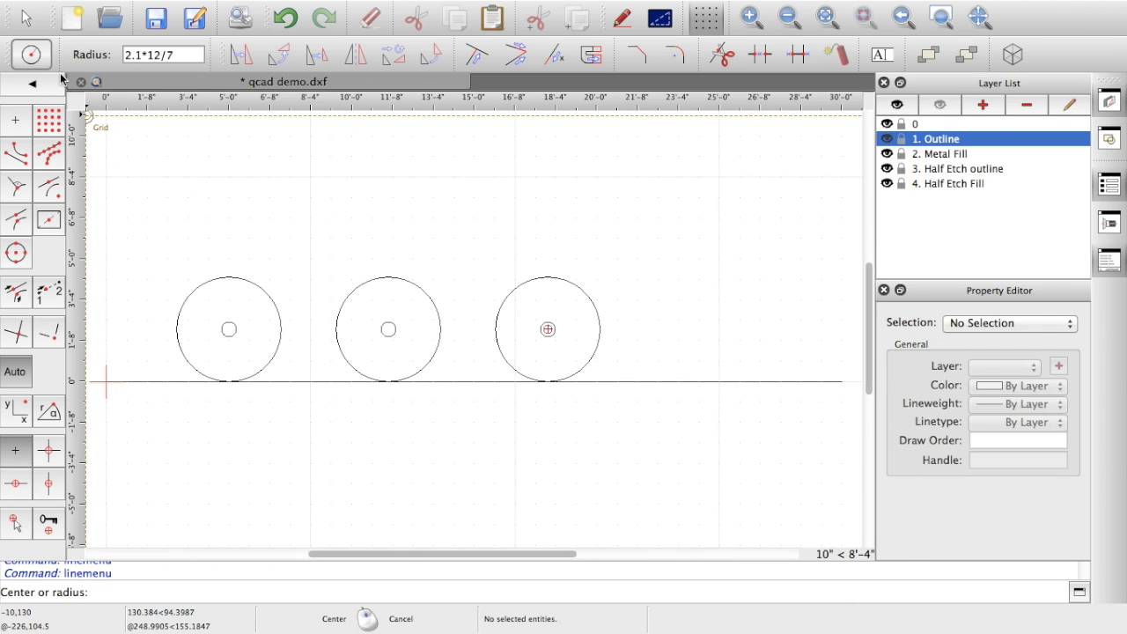
click(61, 80)
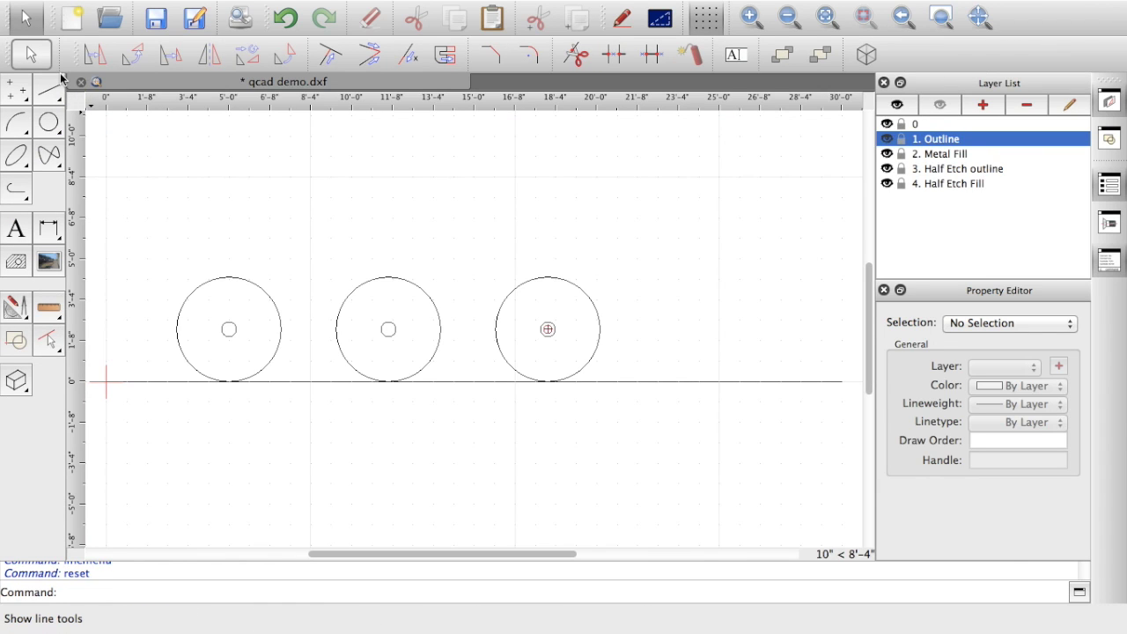
click(48, 92)
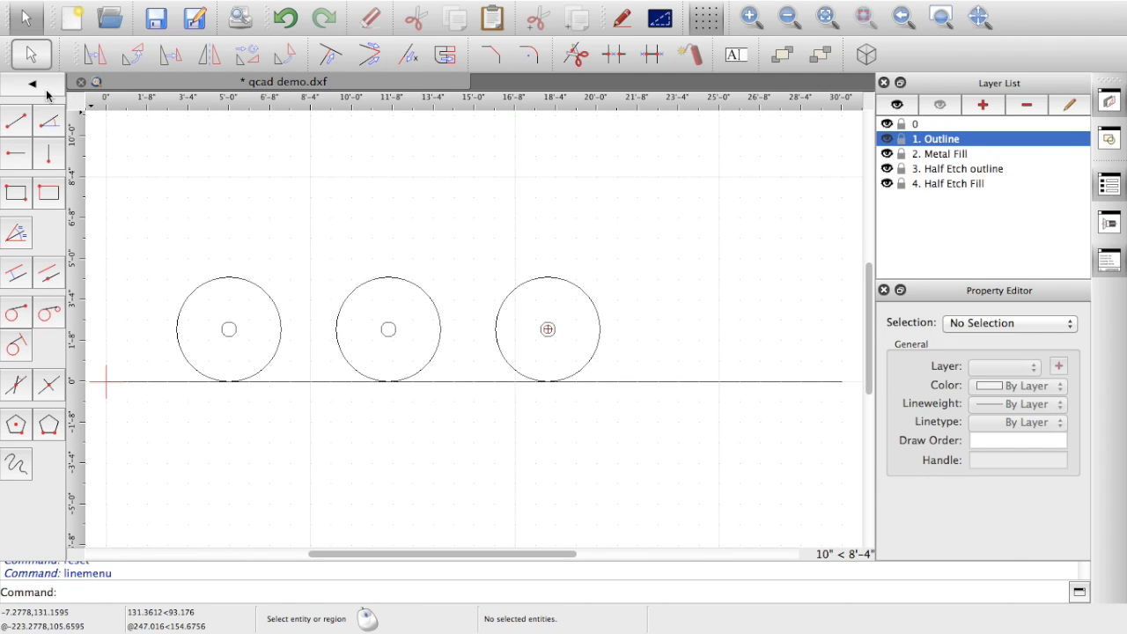
click(15, 274)
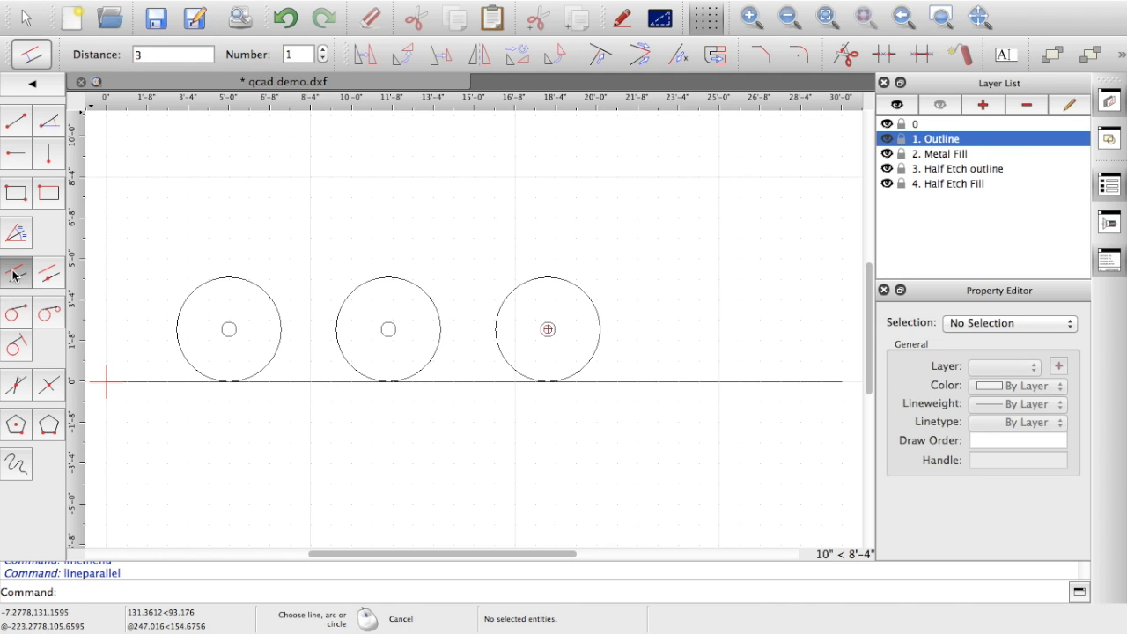
Offset a parallel line 50.25 above the baseline, then reselect the distance value.
double_click(153, 56)
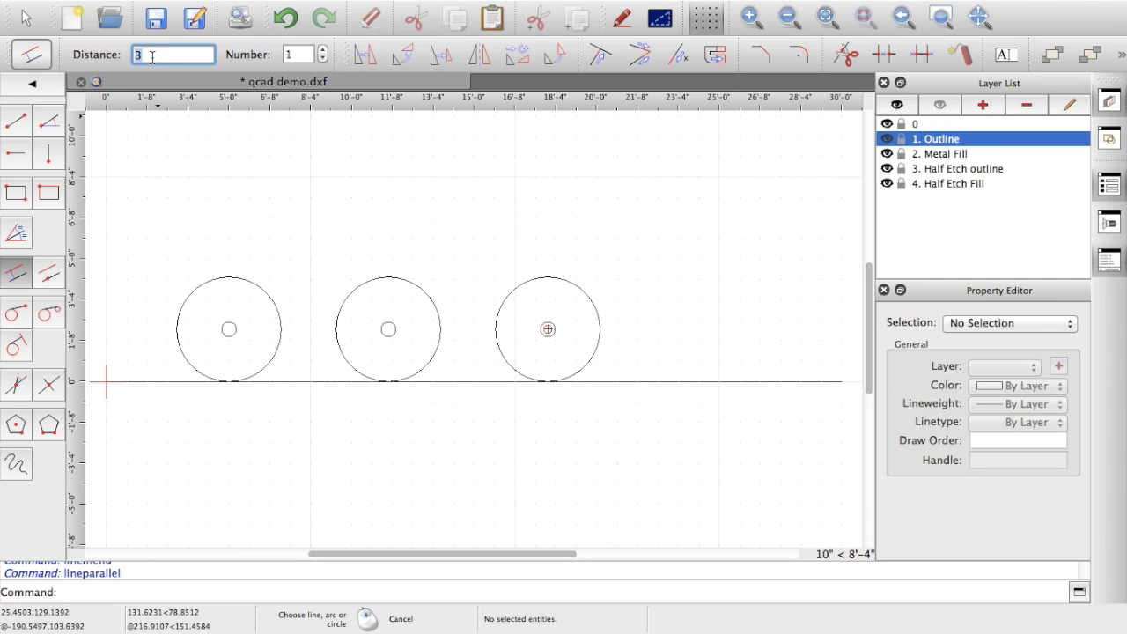
text(50)
text(.25)
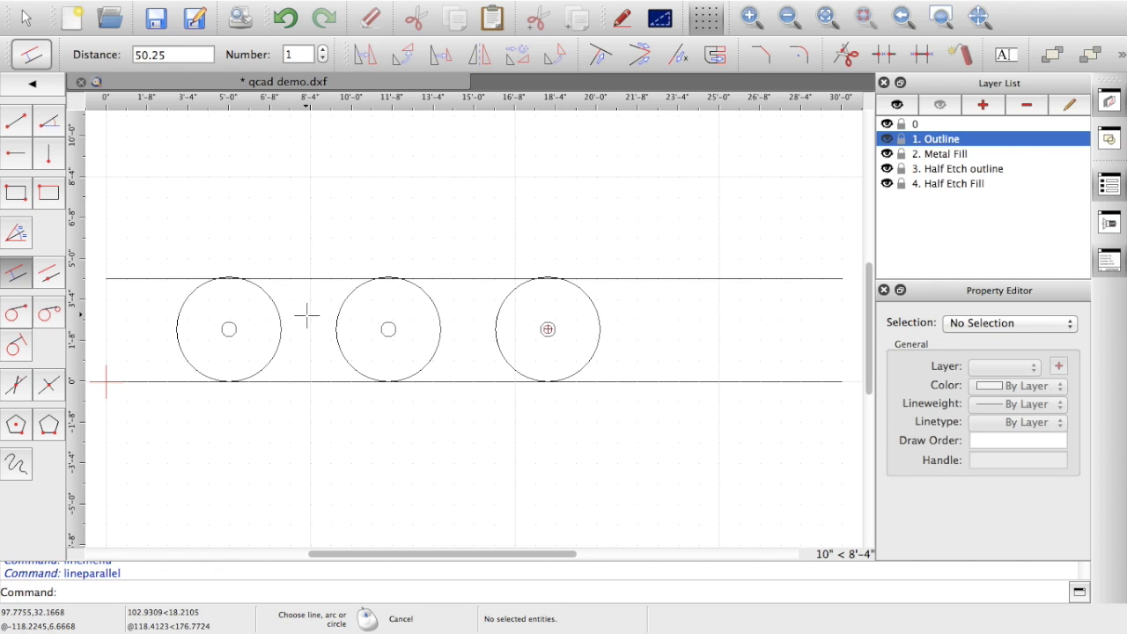
click(156, 54)
double_click(157, 54)
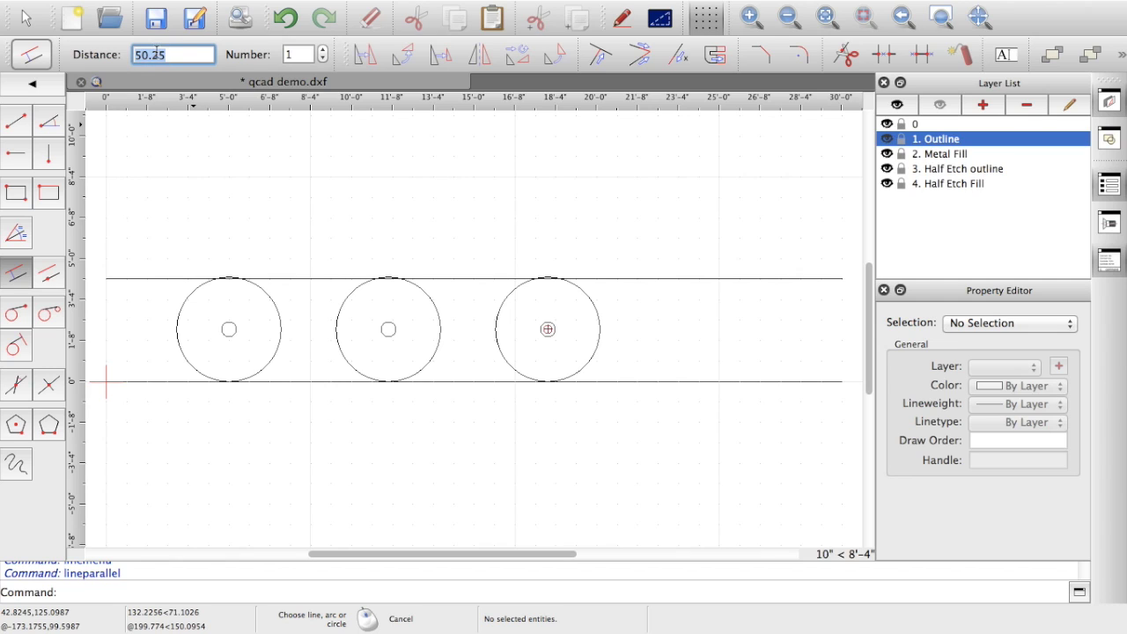
Create a parallel line at distance 33 just below the top line.
text(33)
key(Return)
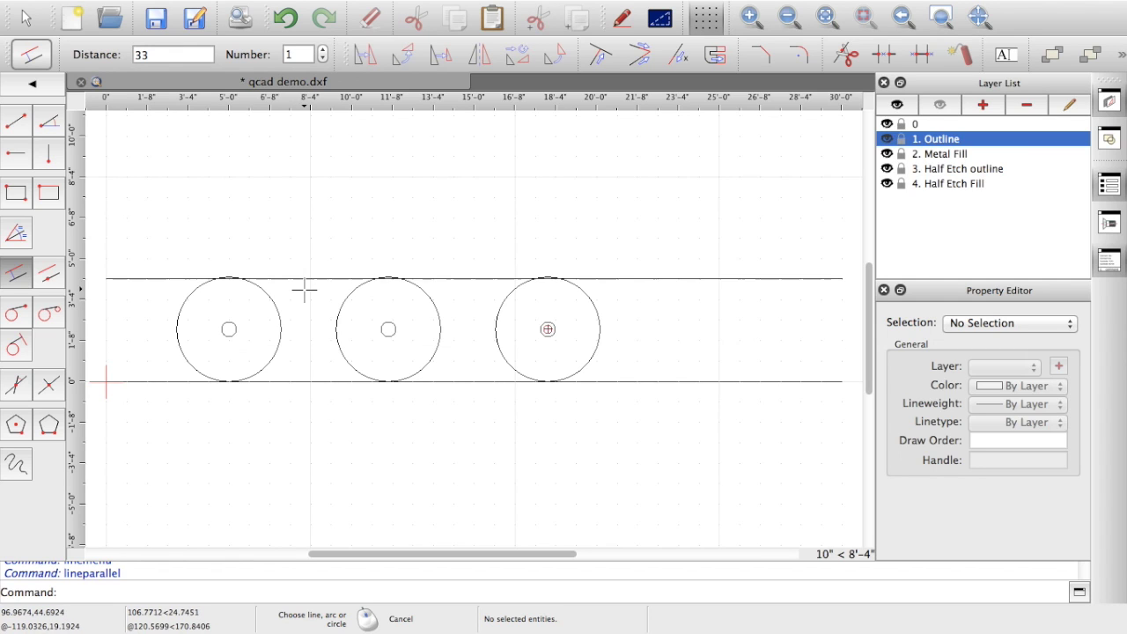
click(305, 285)
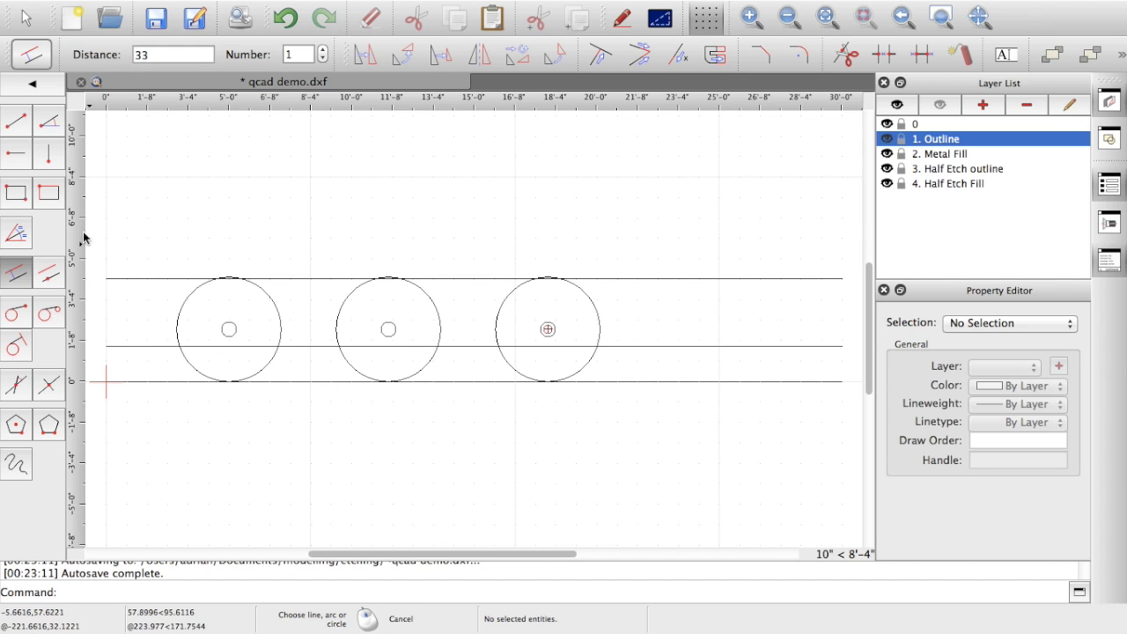
click(49, 156)
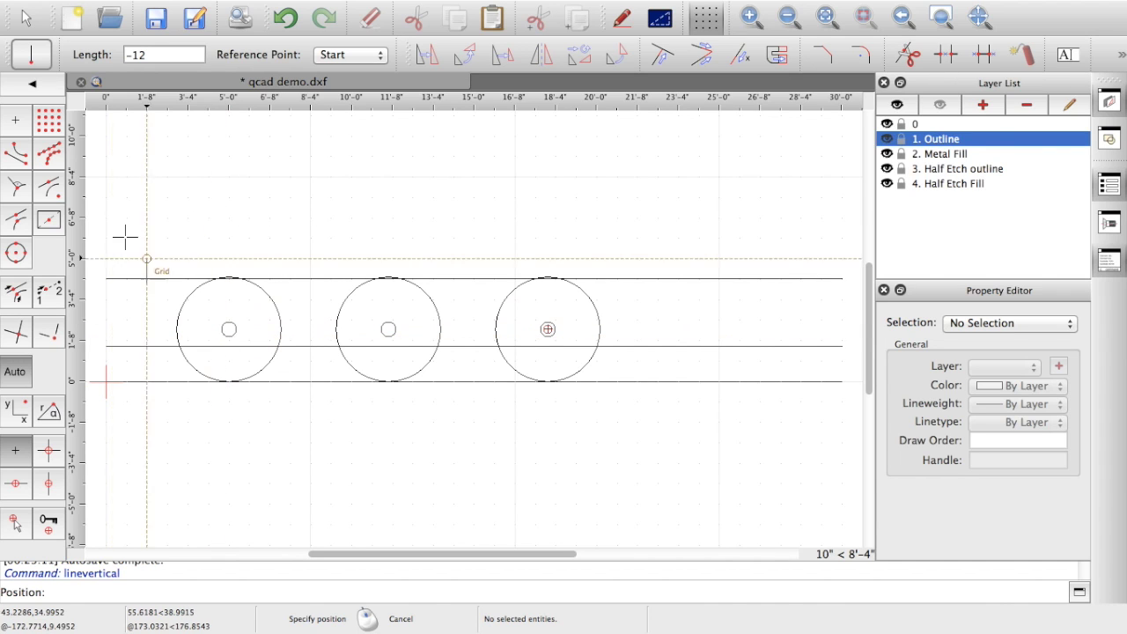
Draw 30-long vertical lines up from the left and right axle-hole centres.
key(Escape)
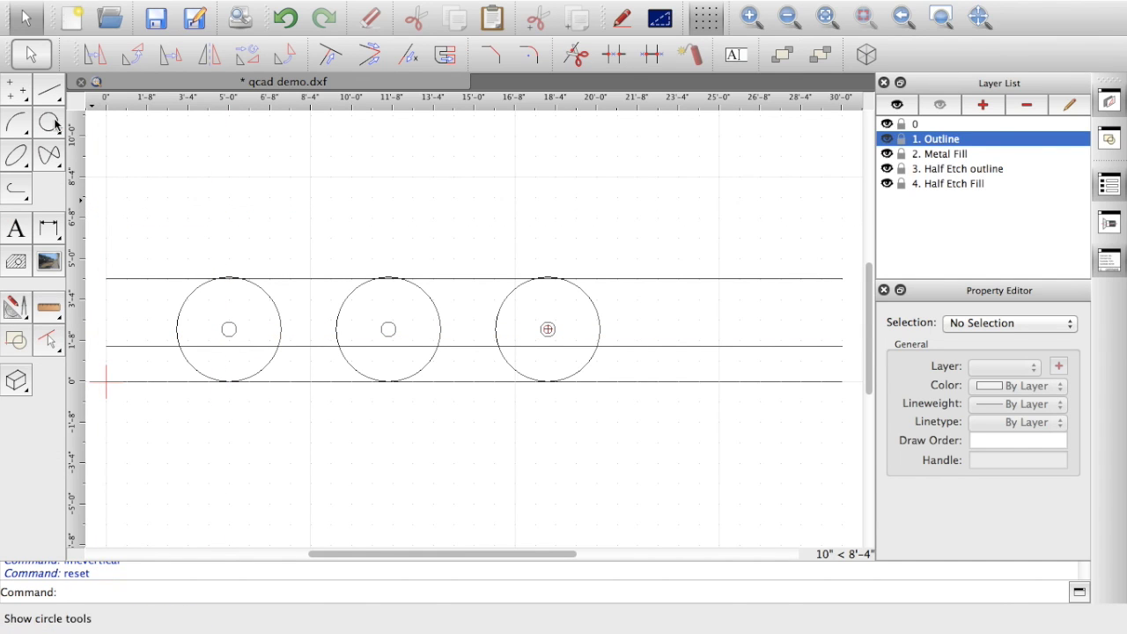
click(51, 102)
click(49, 155)
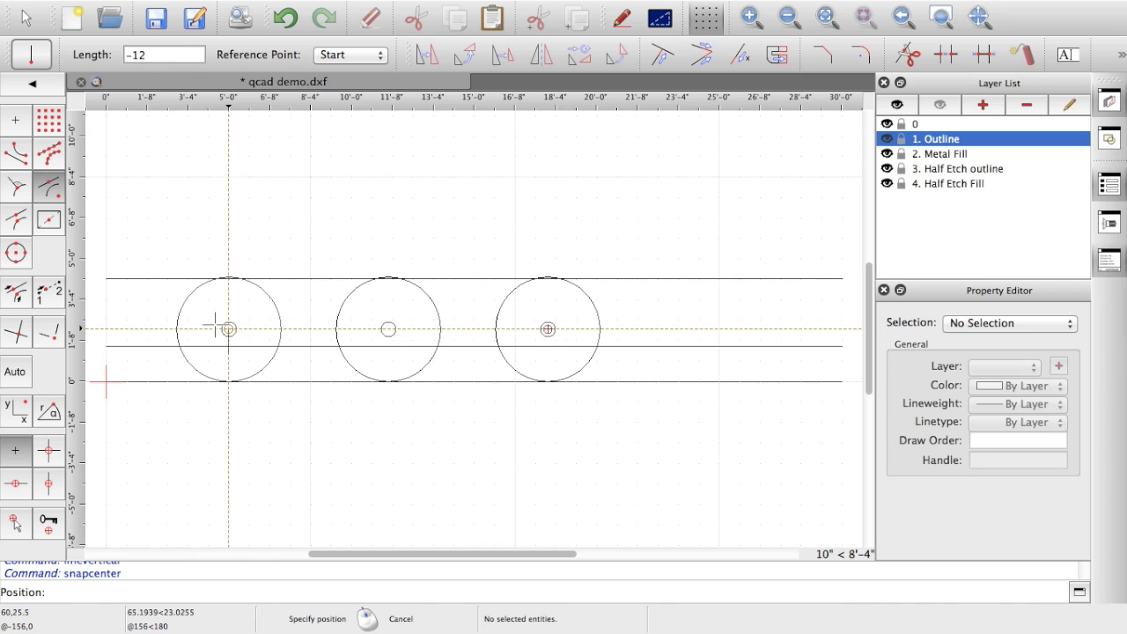
click(148, 54)
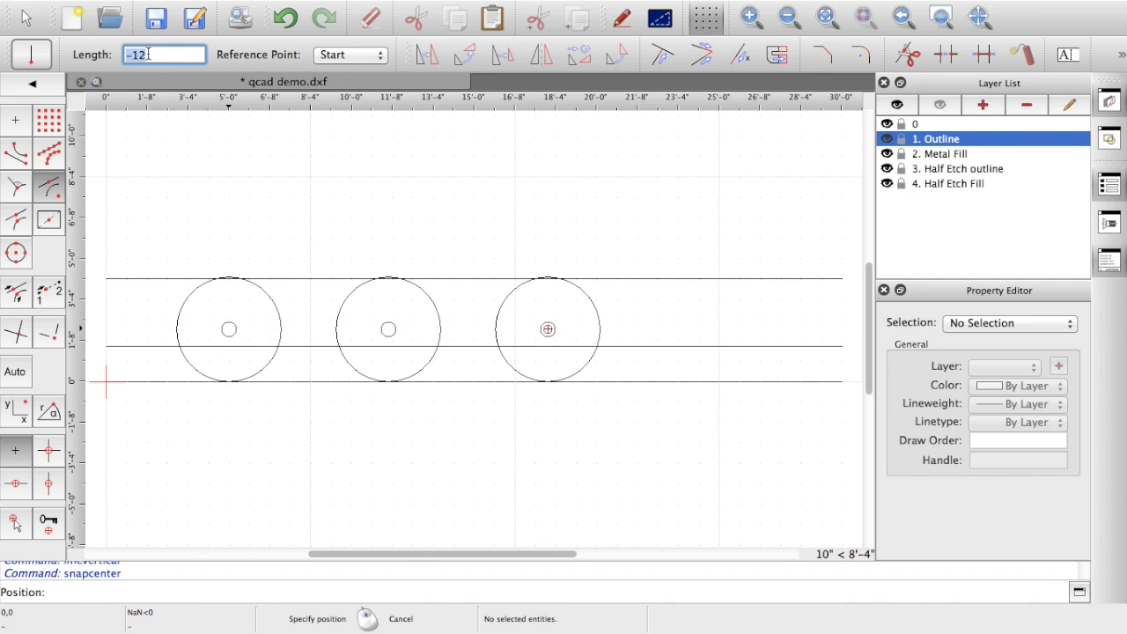
text(30)
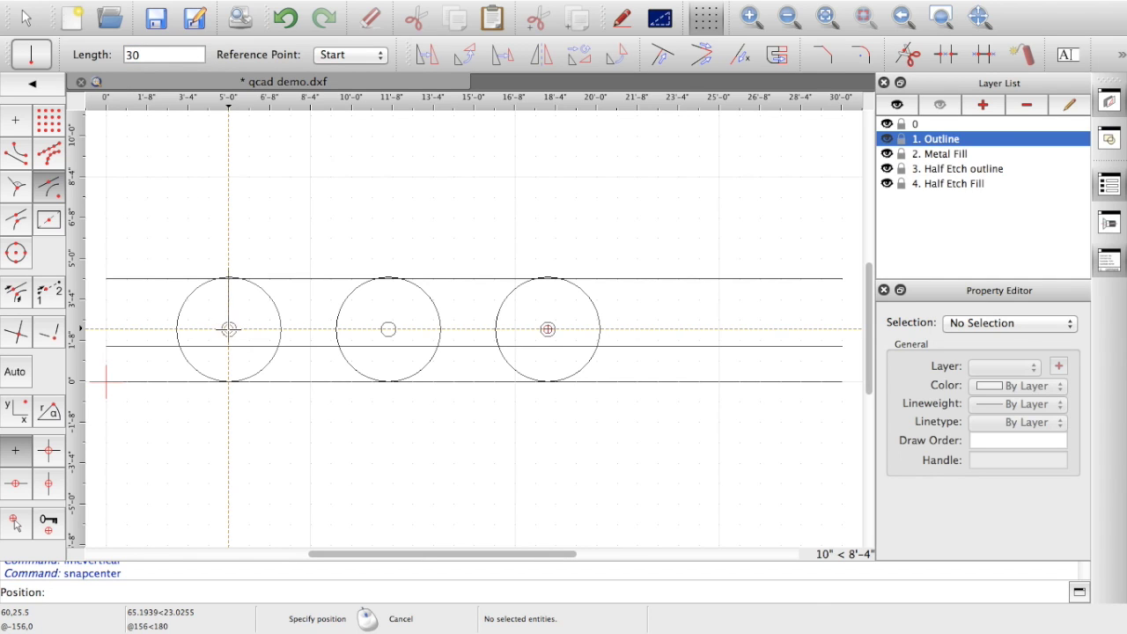
click(228, 329)
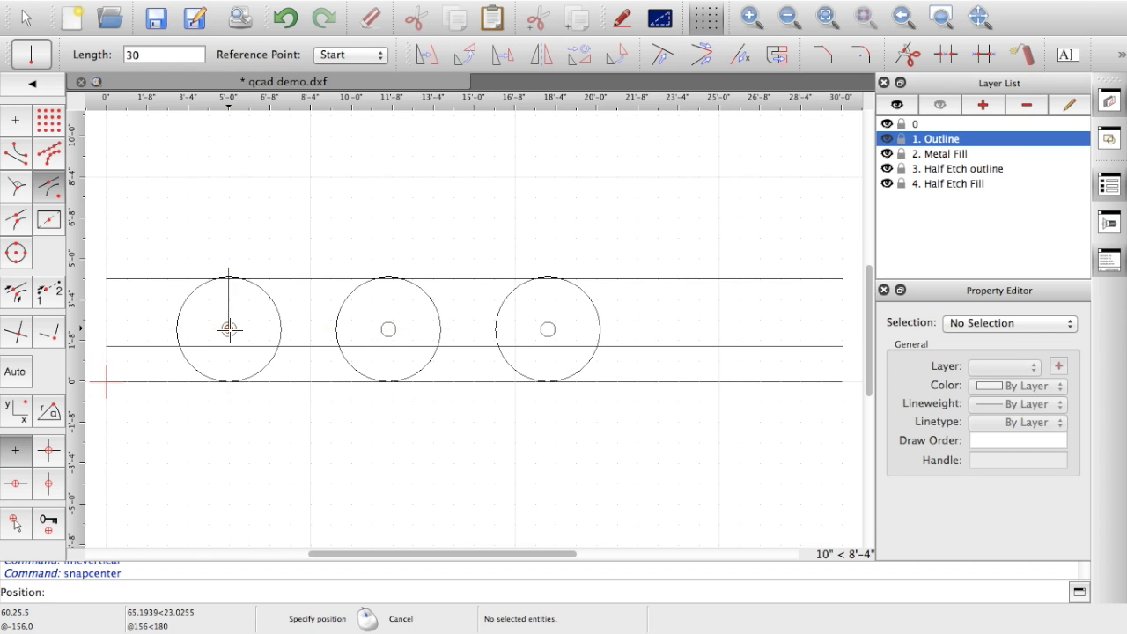
click(548, 329)
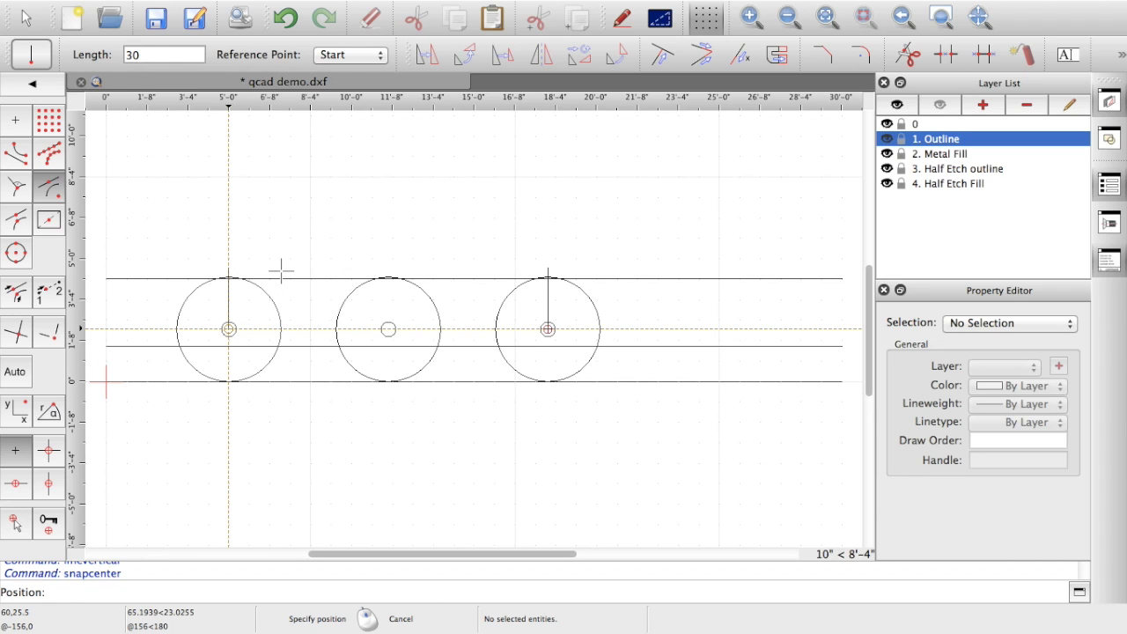
key(Escape)
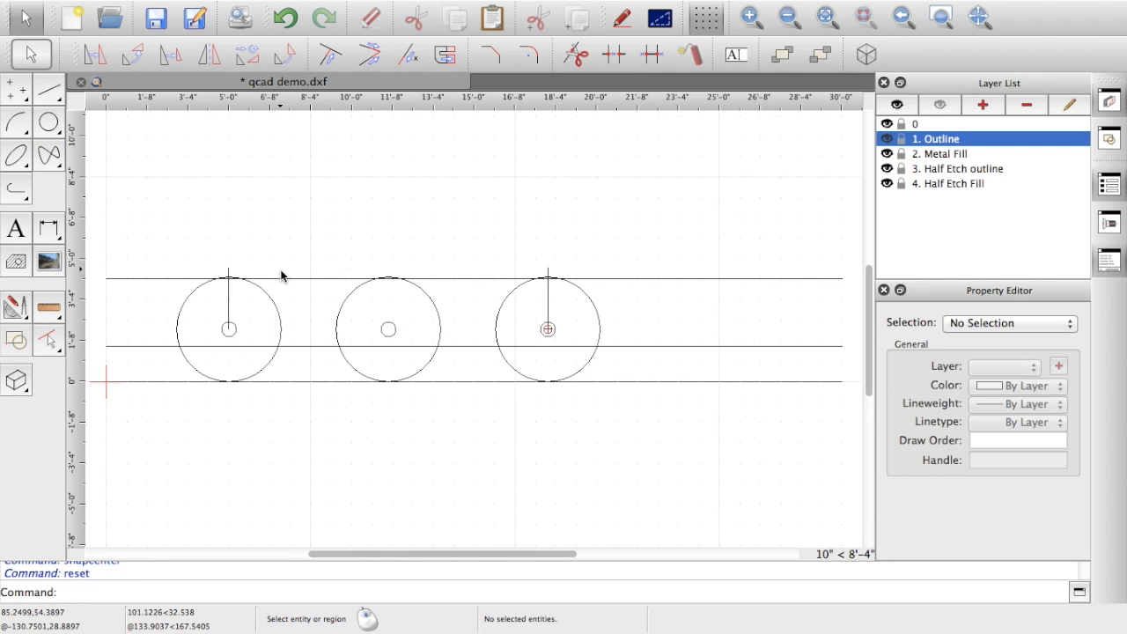
Move the left vertical line 48 units left (@-48,0), deleting the original.
click(229, 312)
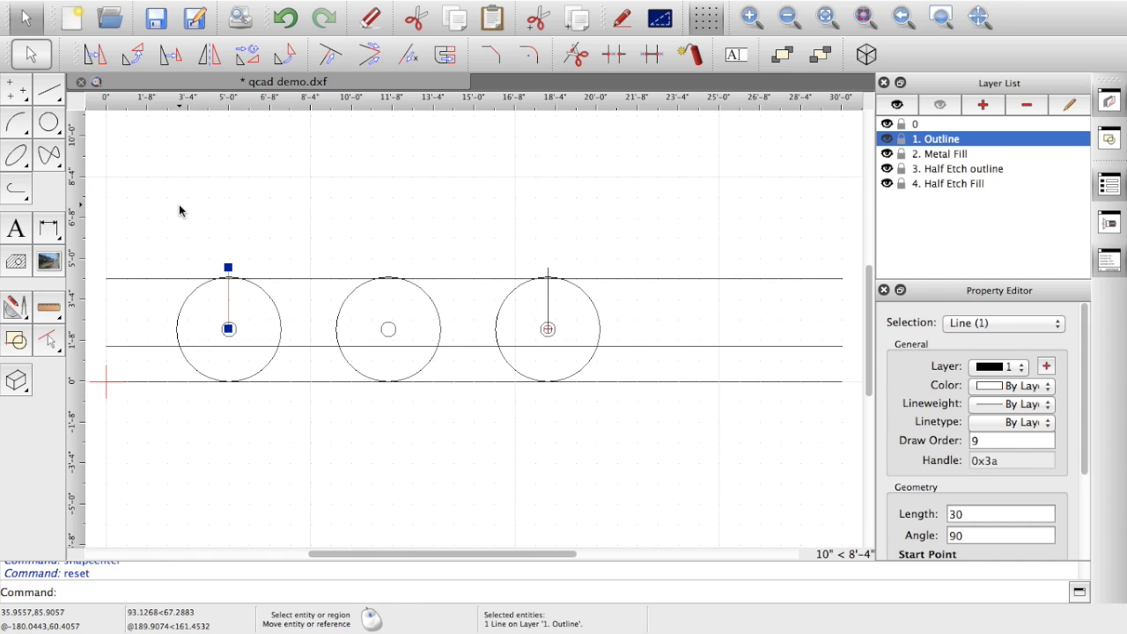
key(m)
key(v)
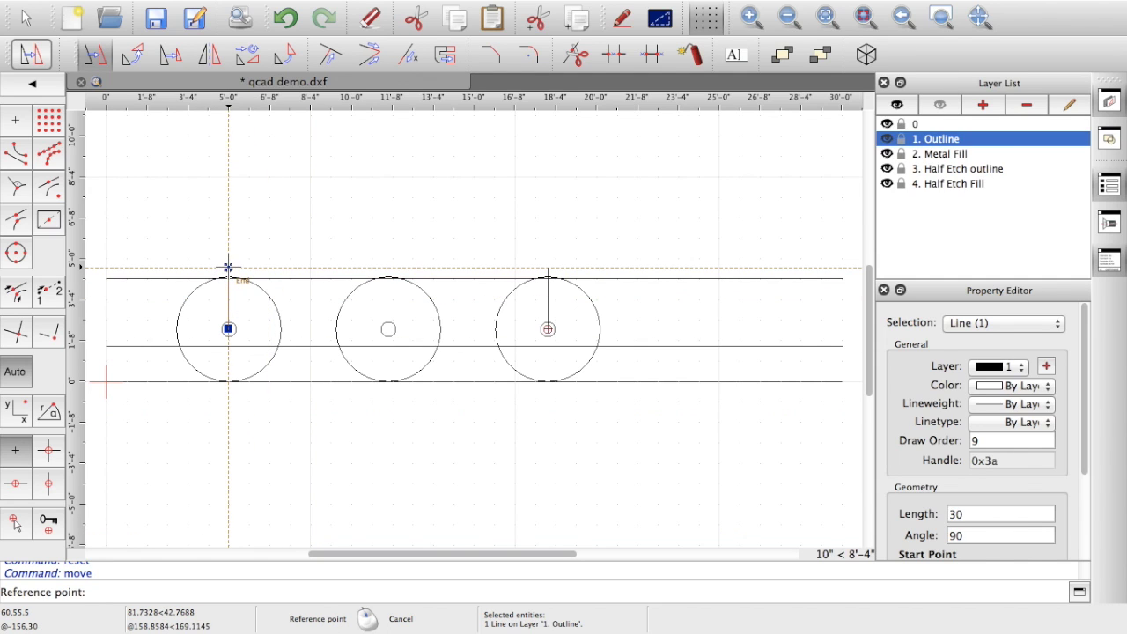
click(228, 267)
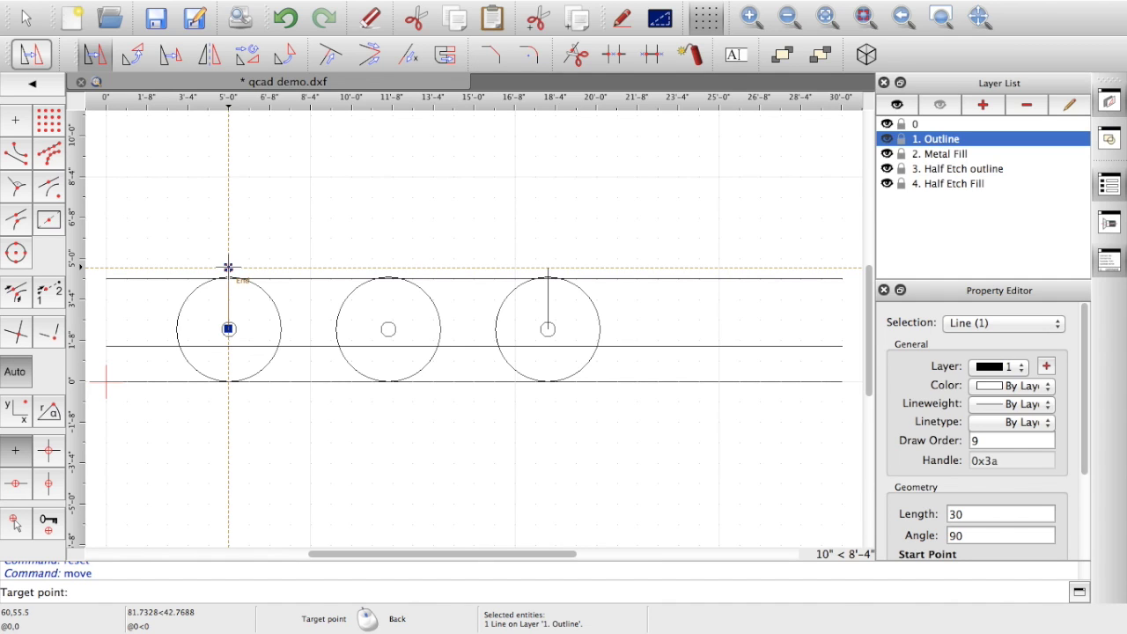
key(space)
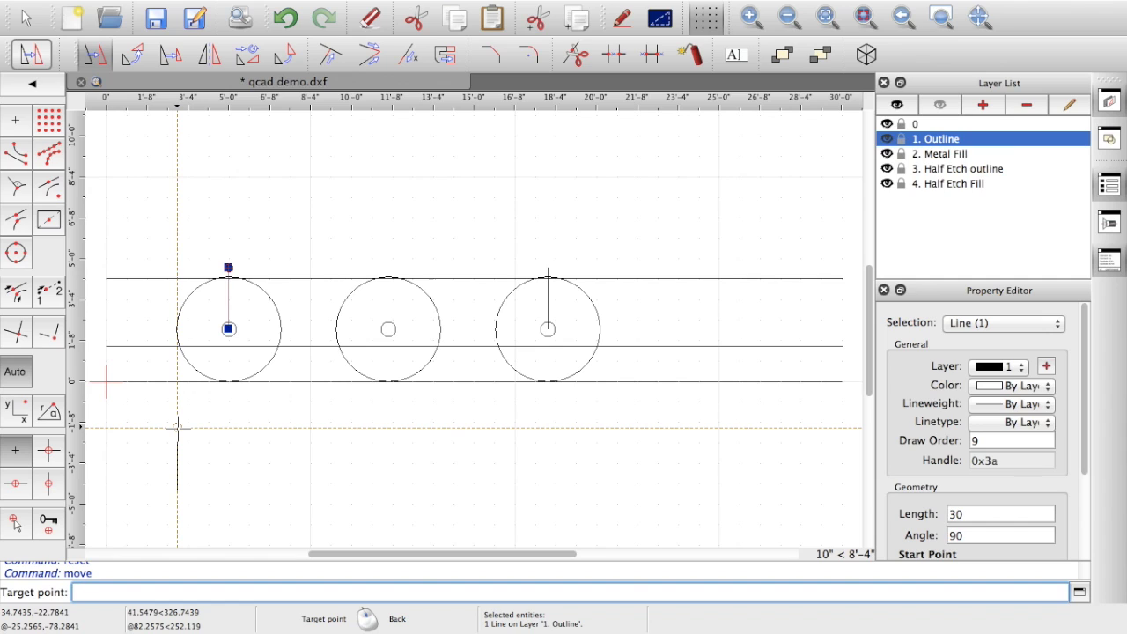
text(@)
text(-4)
text(8)
text(,)
text(0)
key(Return)
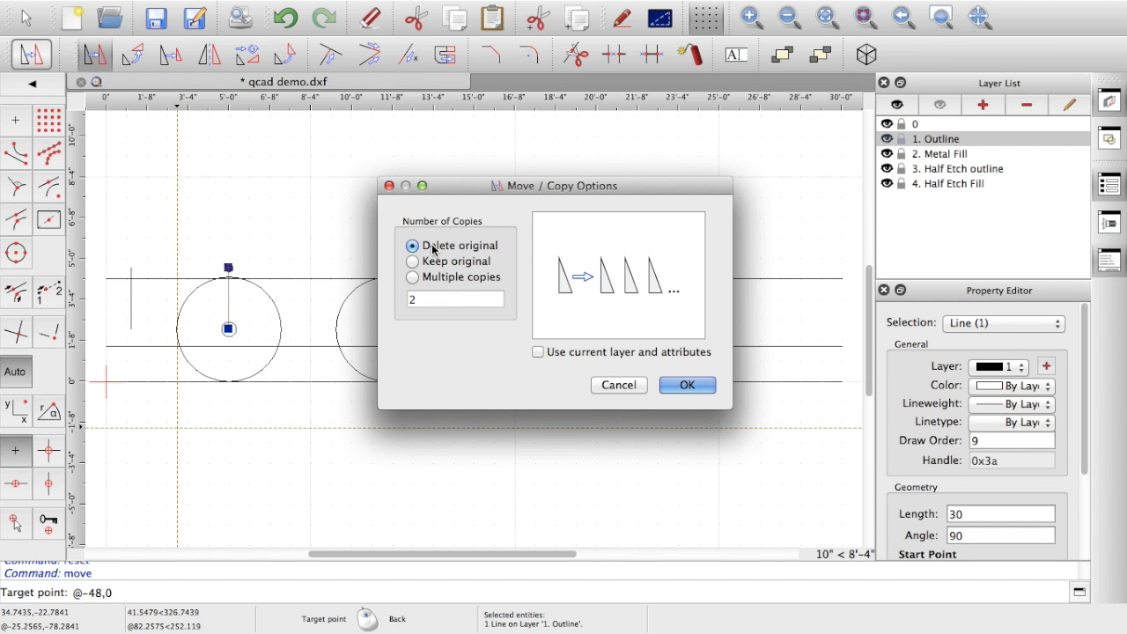
click(680, 385)
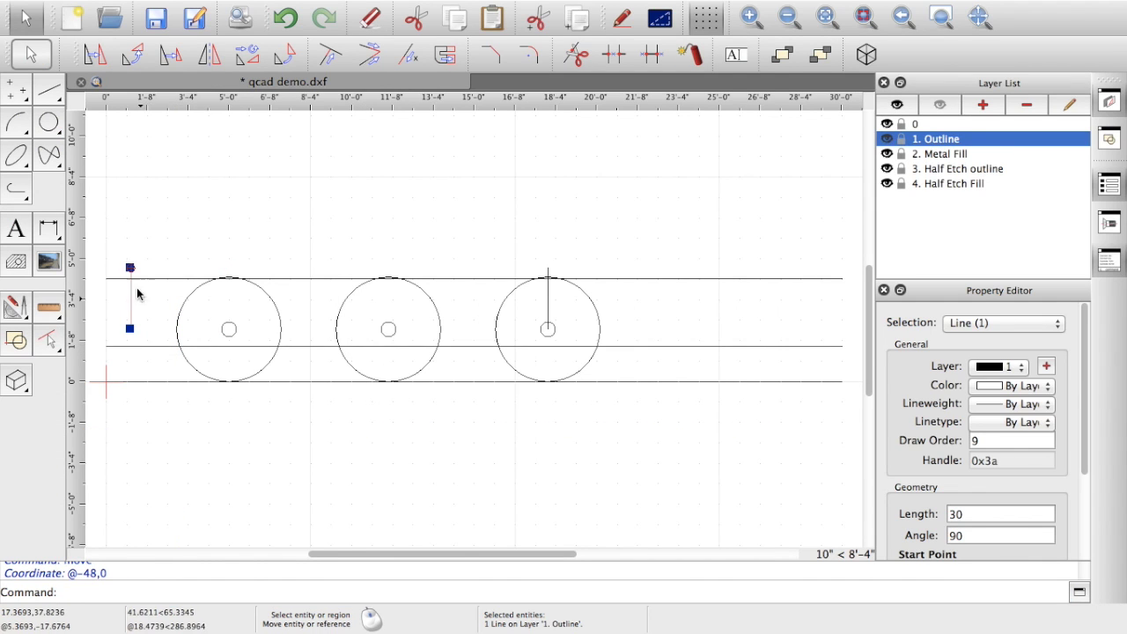
click(549, 306)
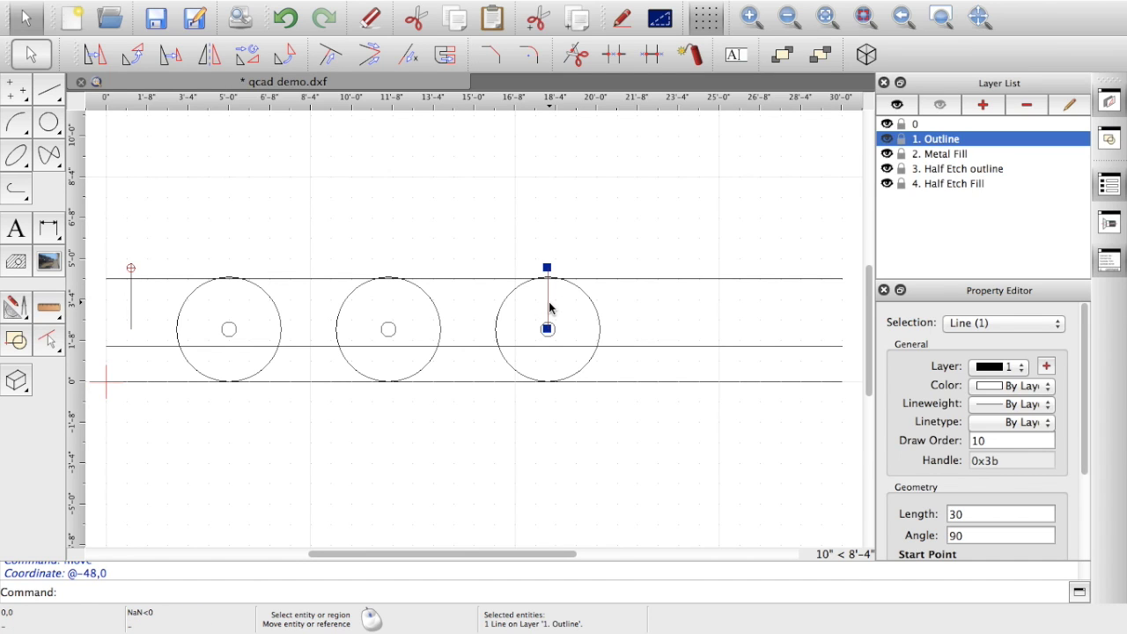
key(m)
key(v)
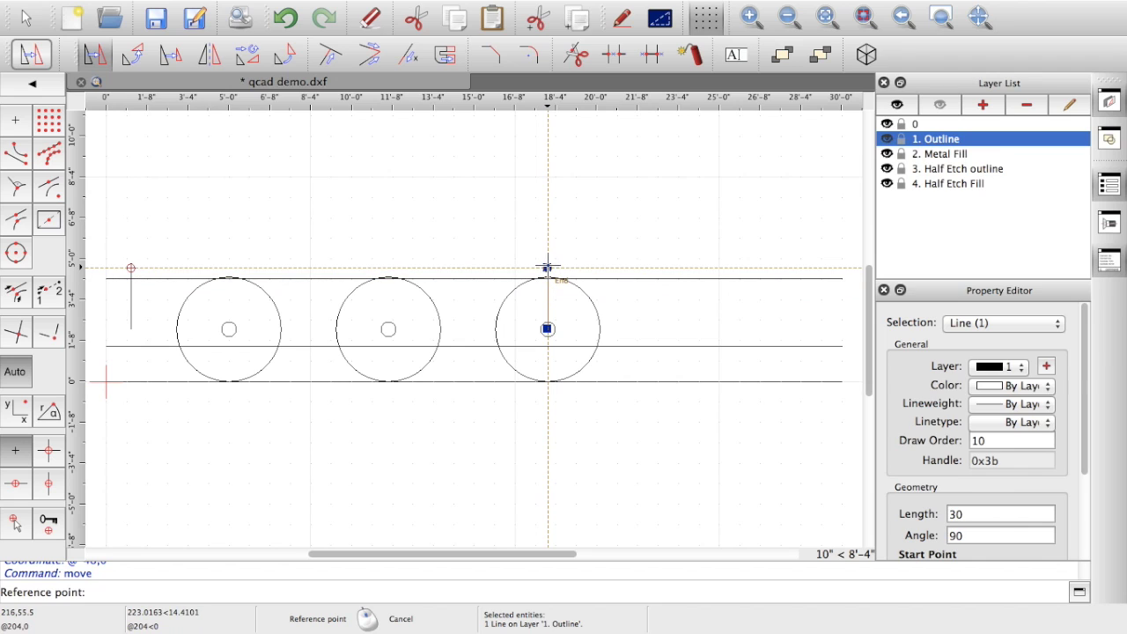
click(547, 266)
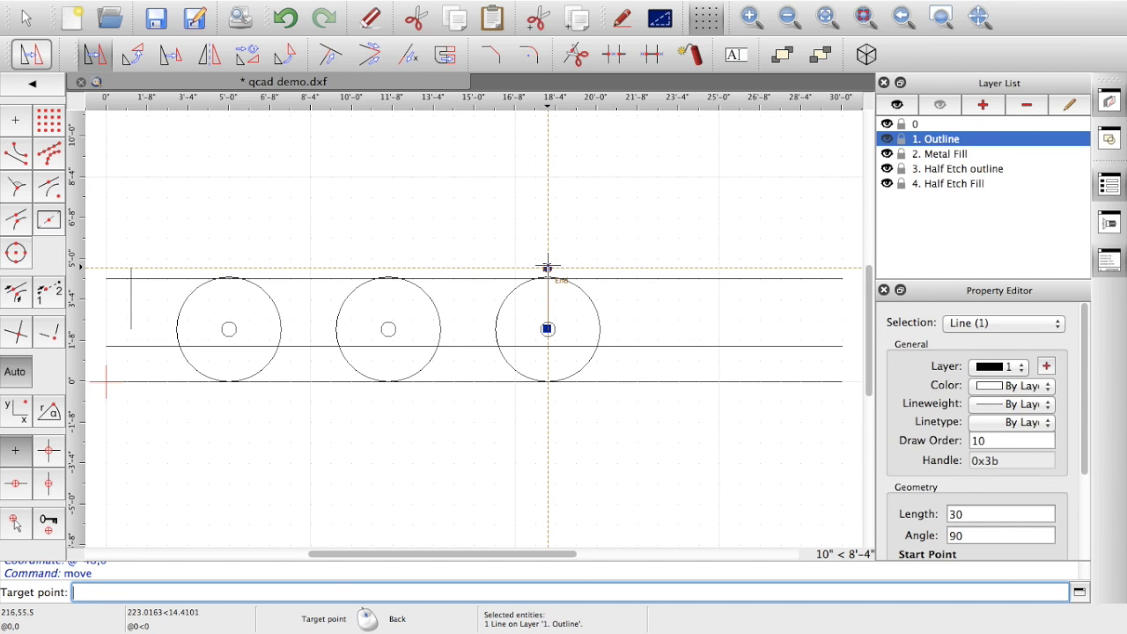
text(@)
text(44)
text(,0)
key(Return)
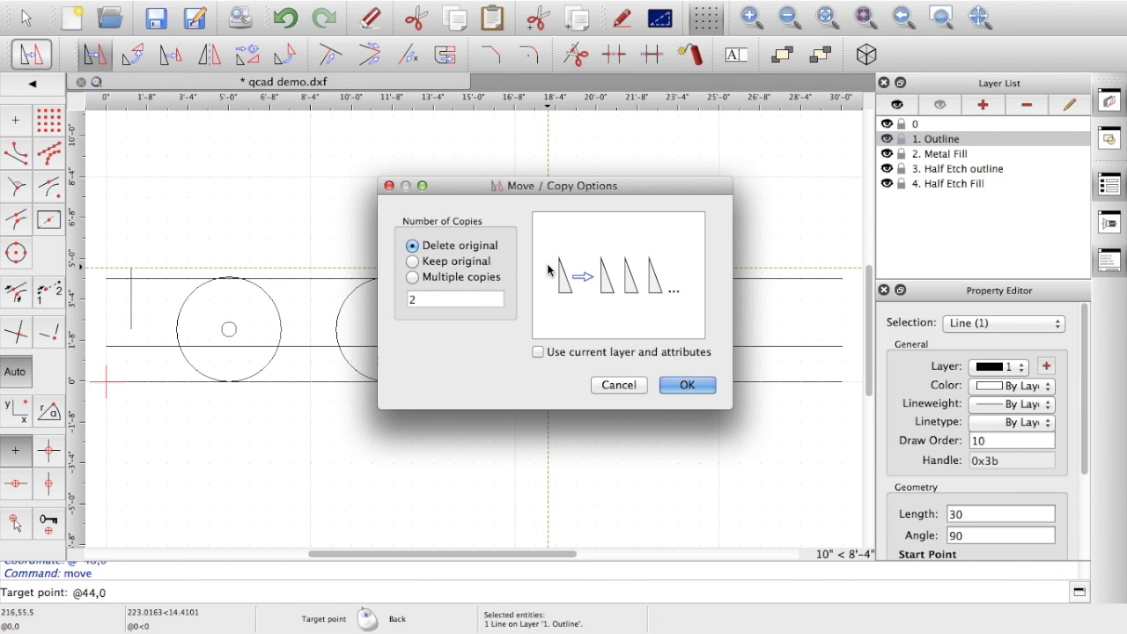
click(687, 385)
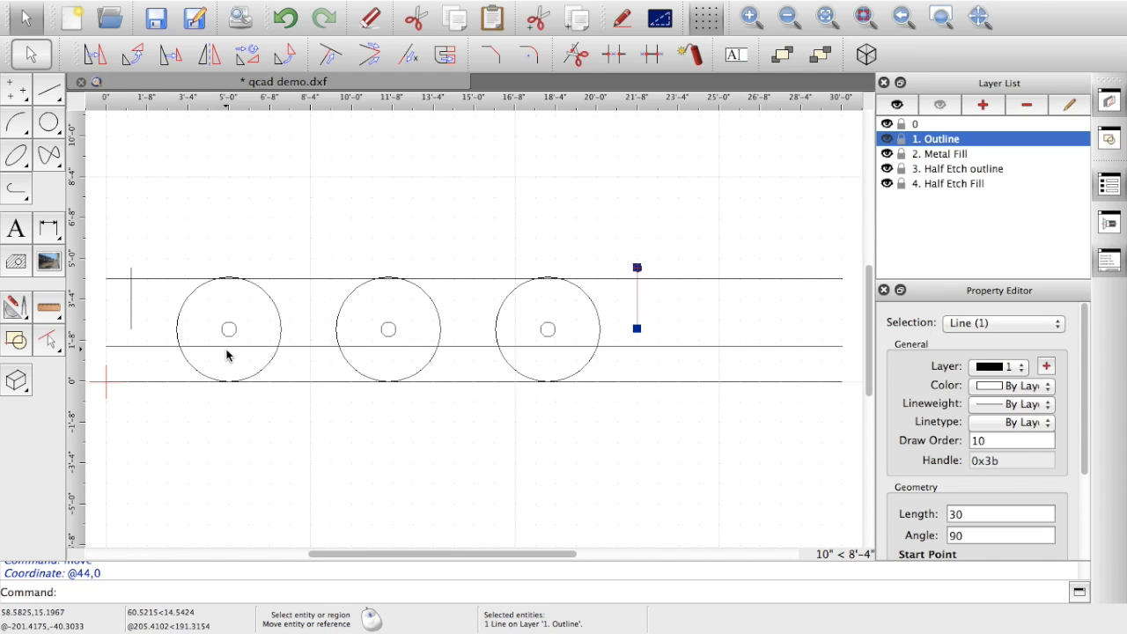
Draw a parallel line 3 units below the middle horizontal line.
click(49, 90)
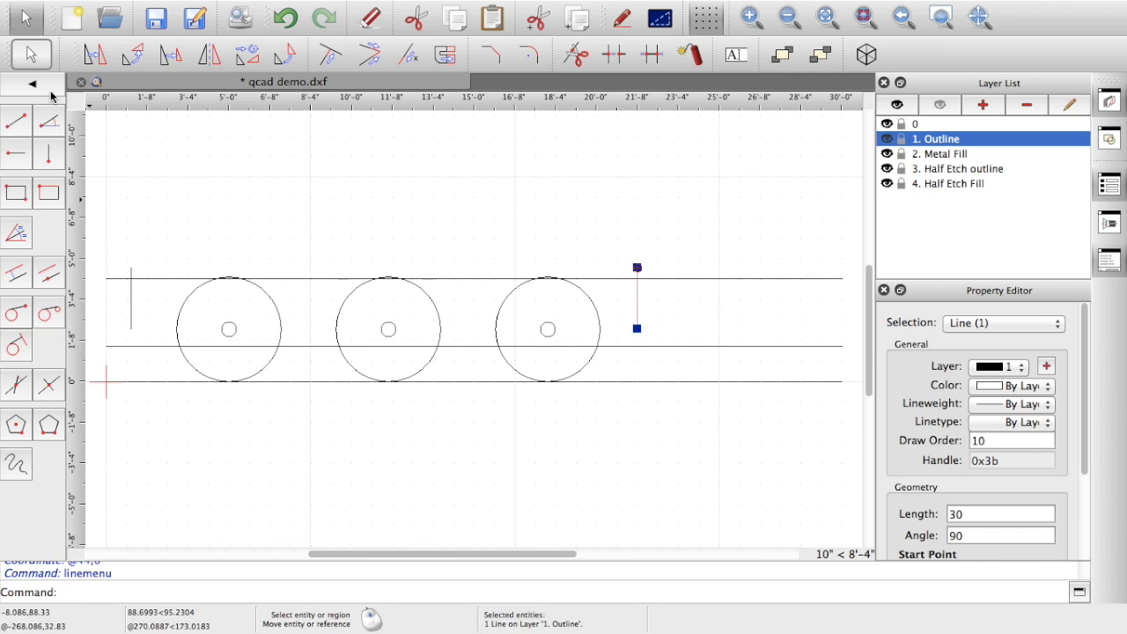
click(16, 275)
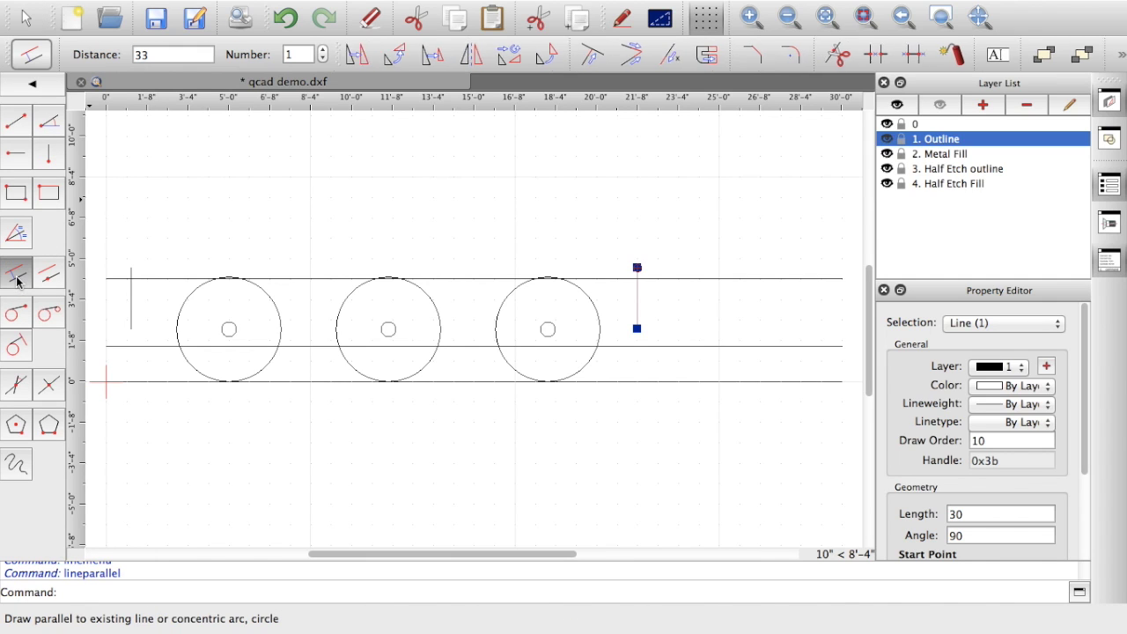
double_click(148, 55)
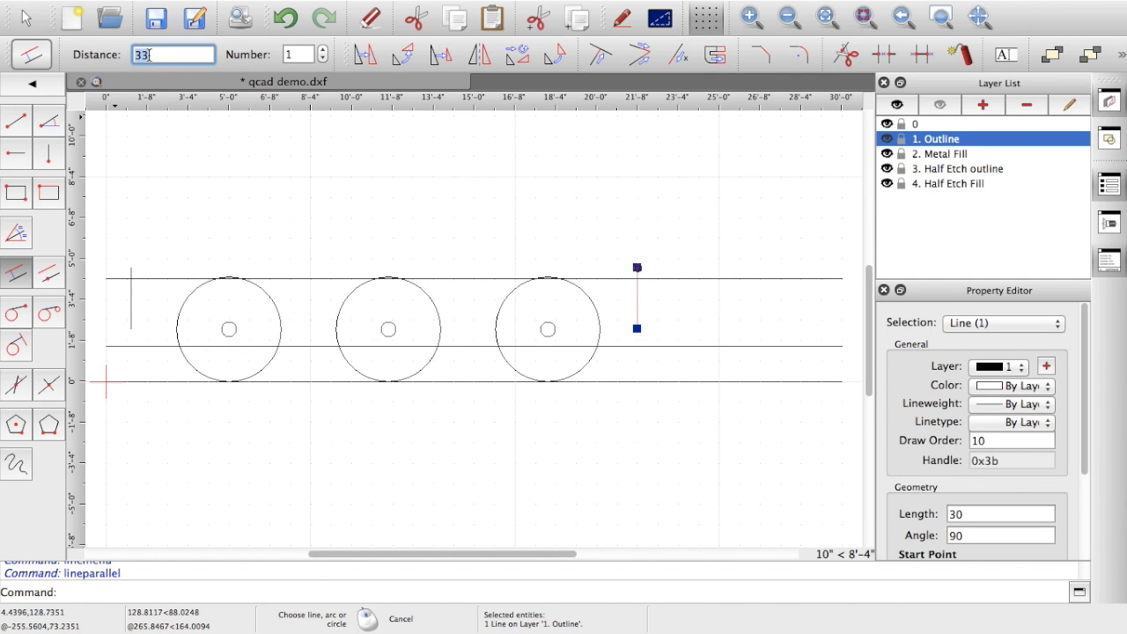
text(3)
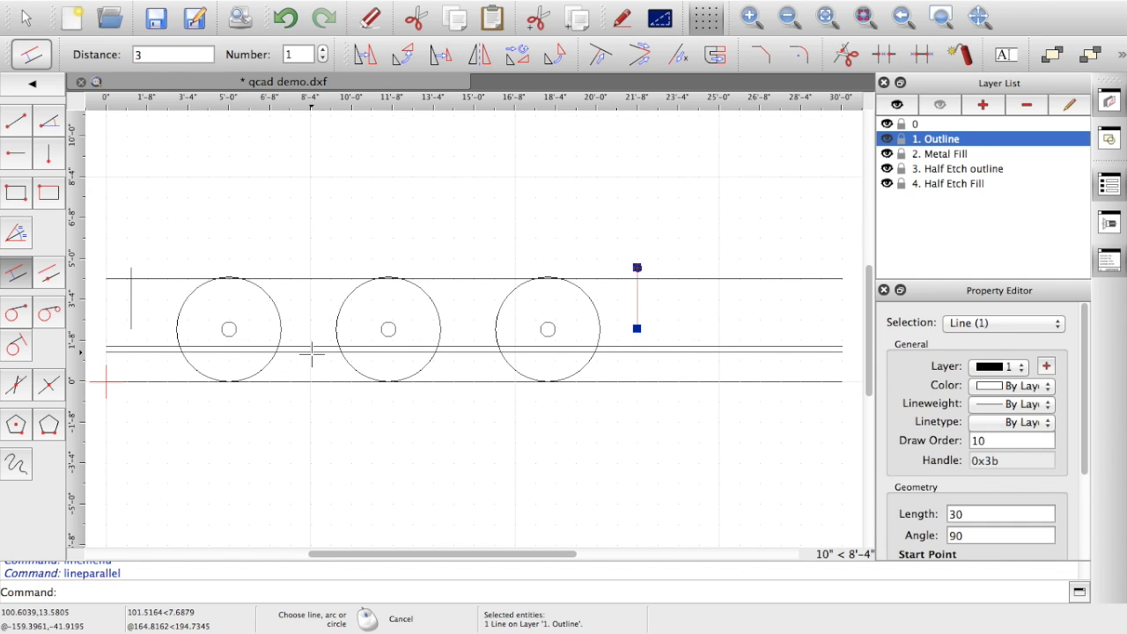
click(311, 353)
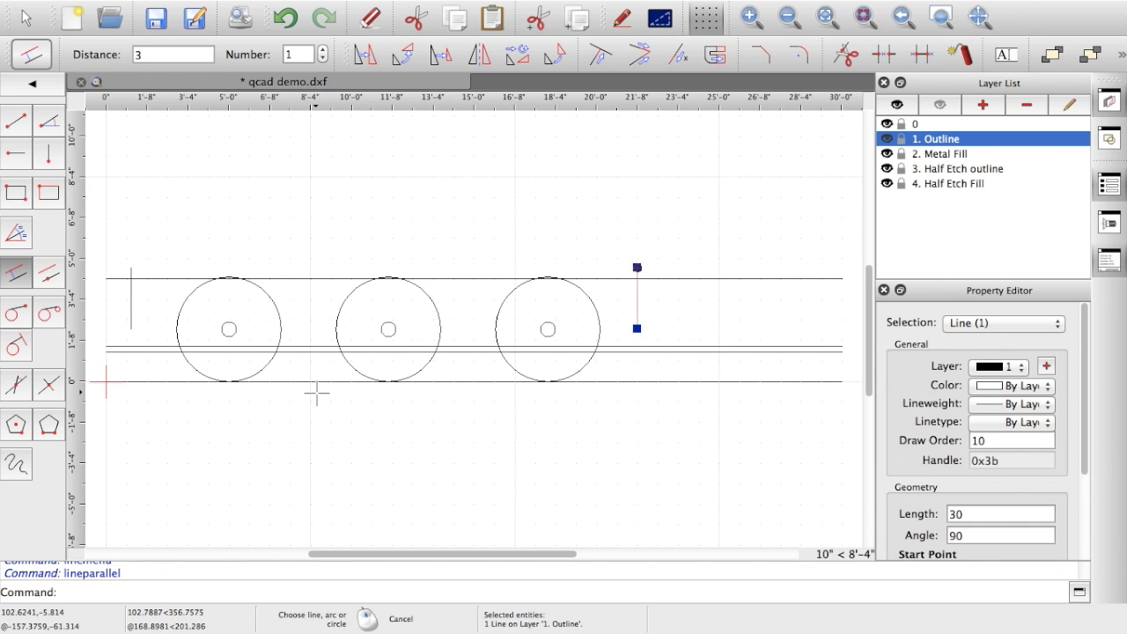
key(Escape)
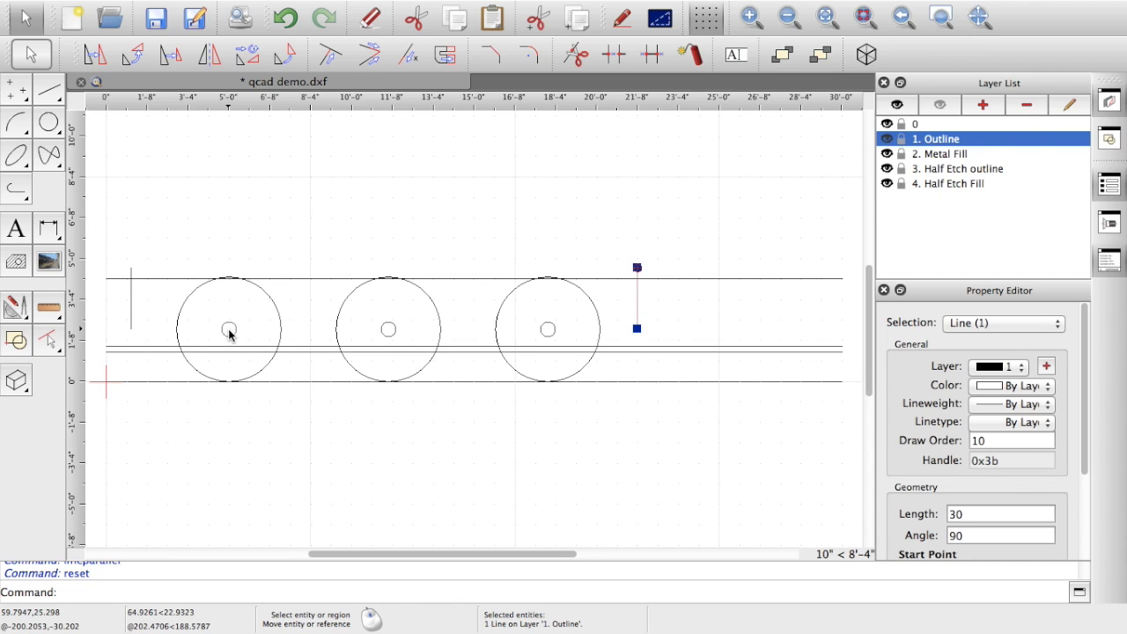
click(48, 91)
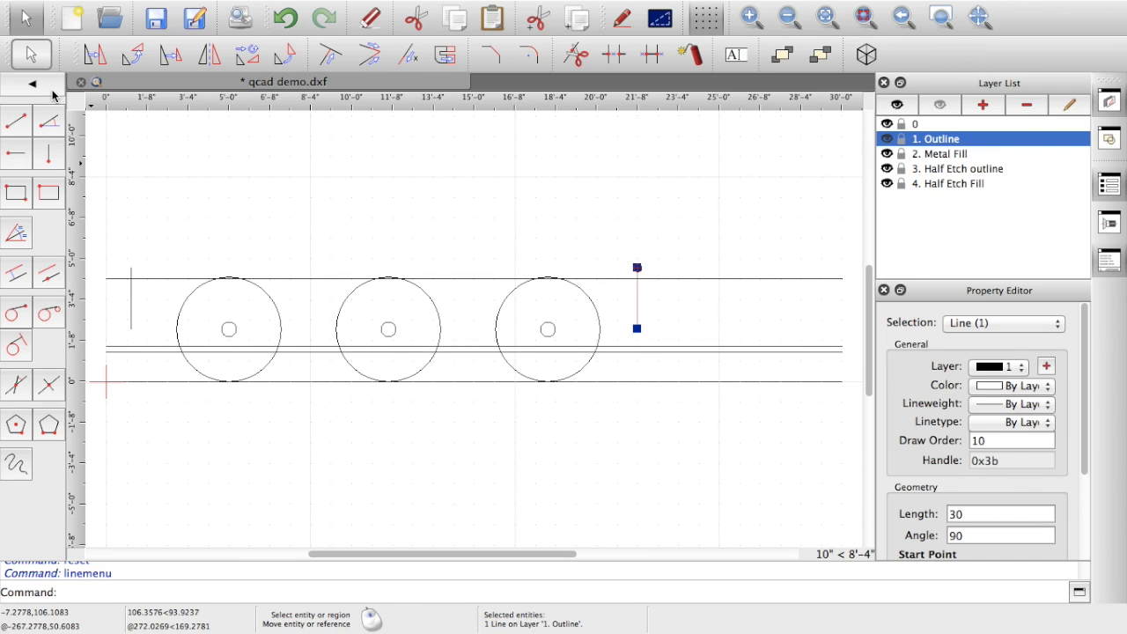
Draw vertical lines of length -12 down from all three axle hole centres, snapping to centres.
click(48, 152)
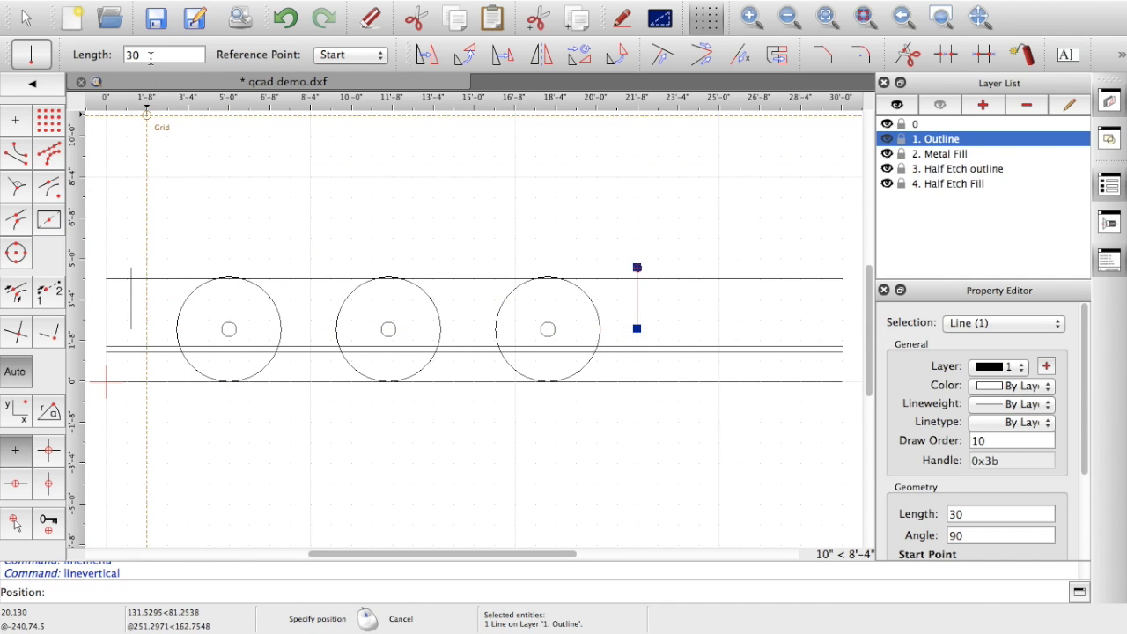
double_click(139, 55)
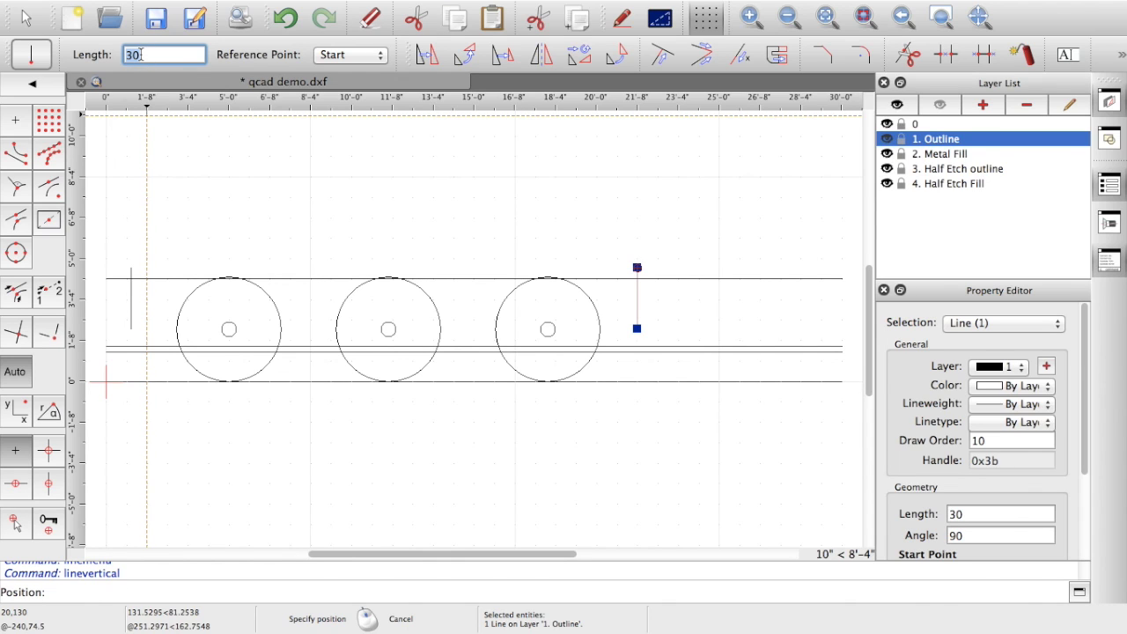
text(-12)
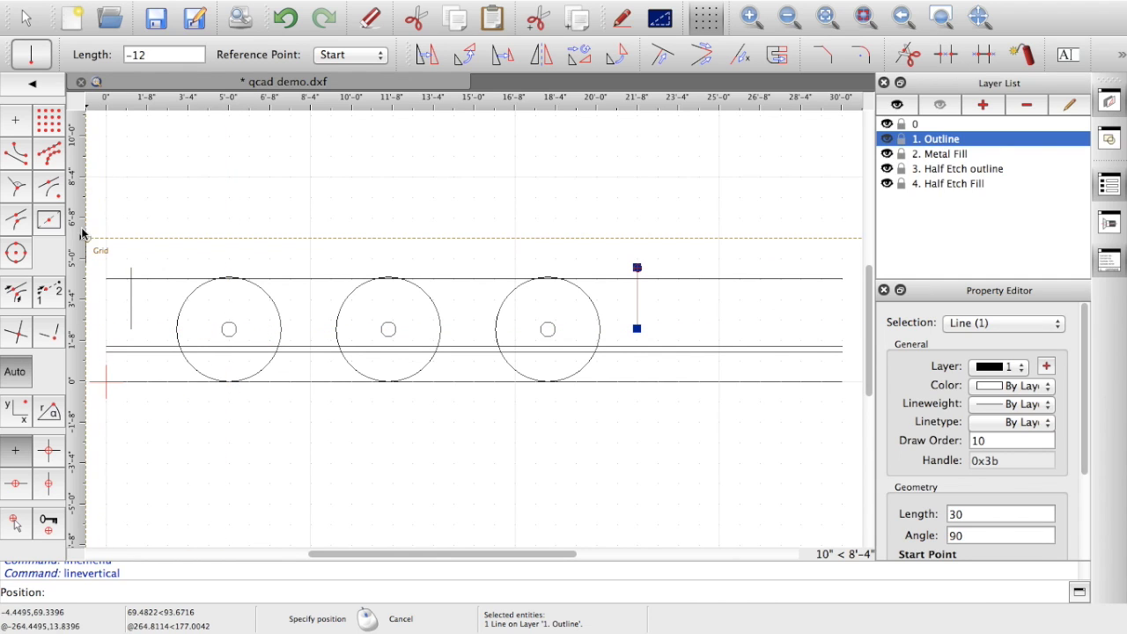
click(51, 191)
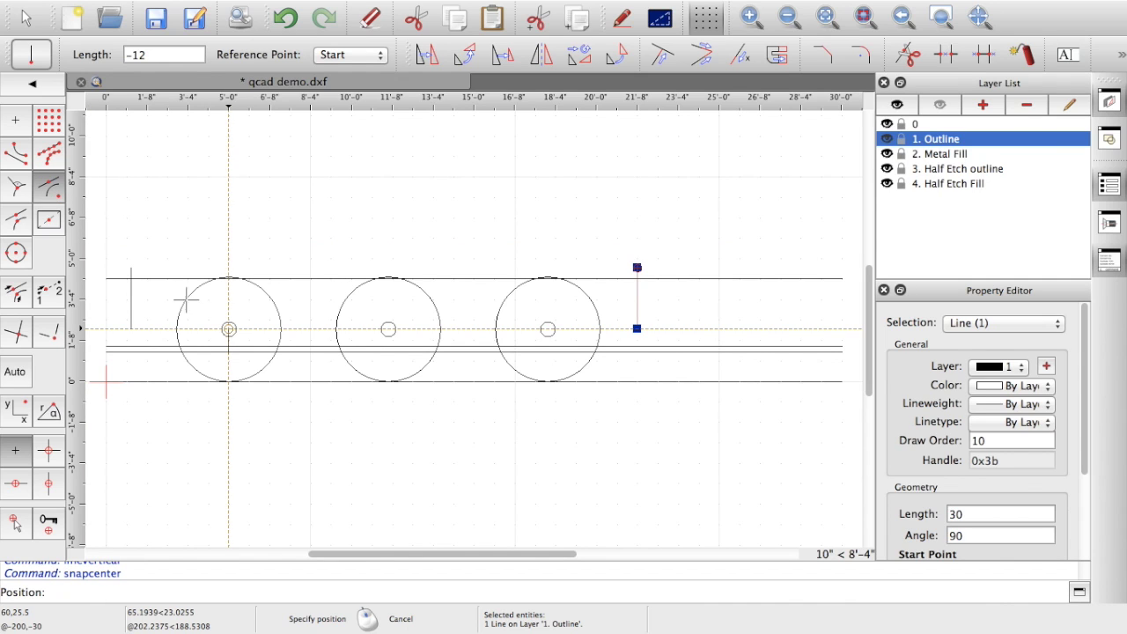
click(229, 329)
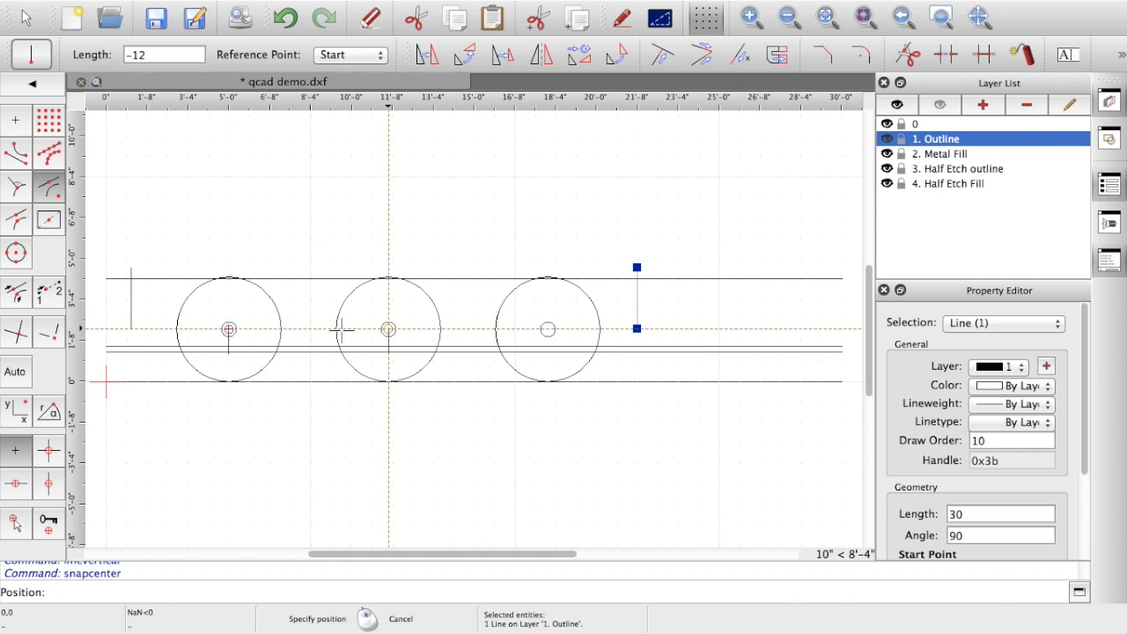
click(389, 330)
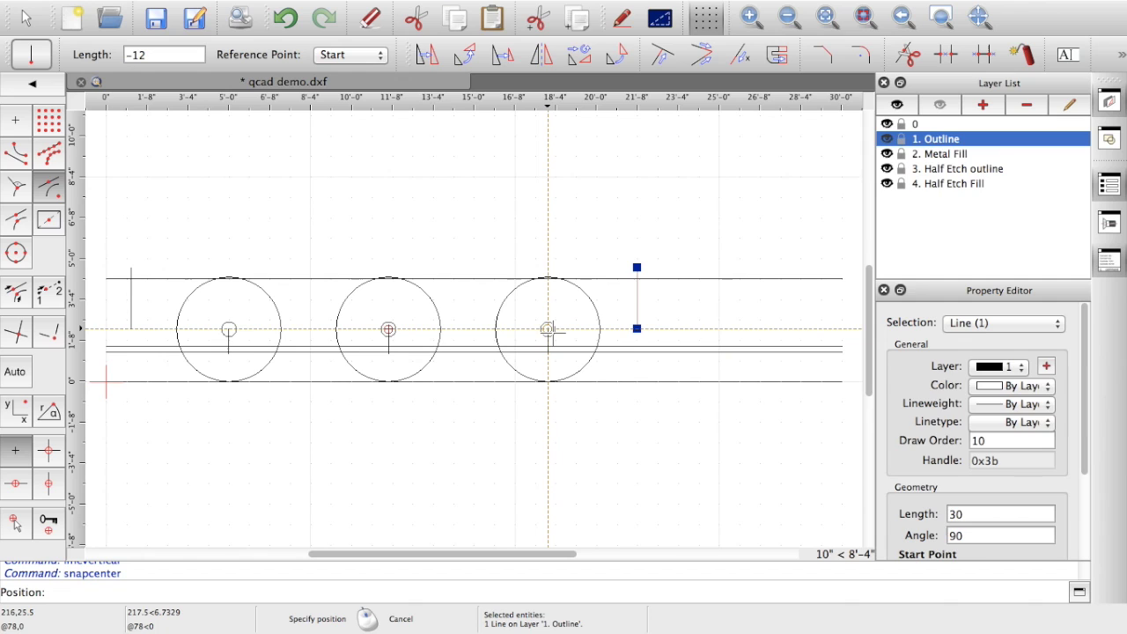
click(548, 329)
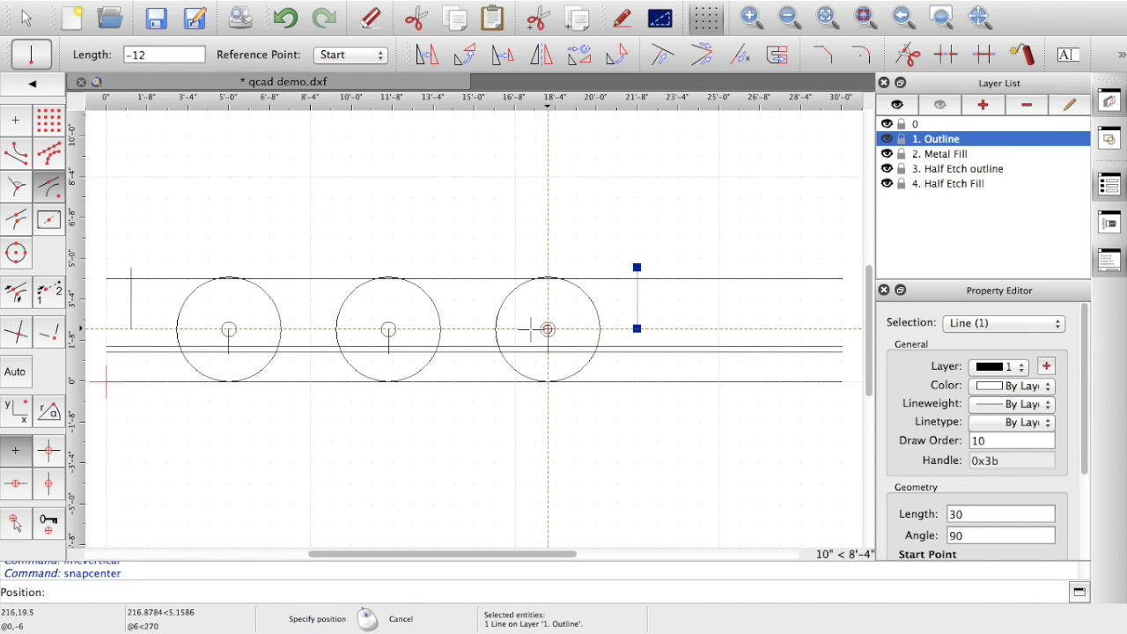
key(Escape)
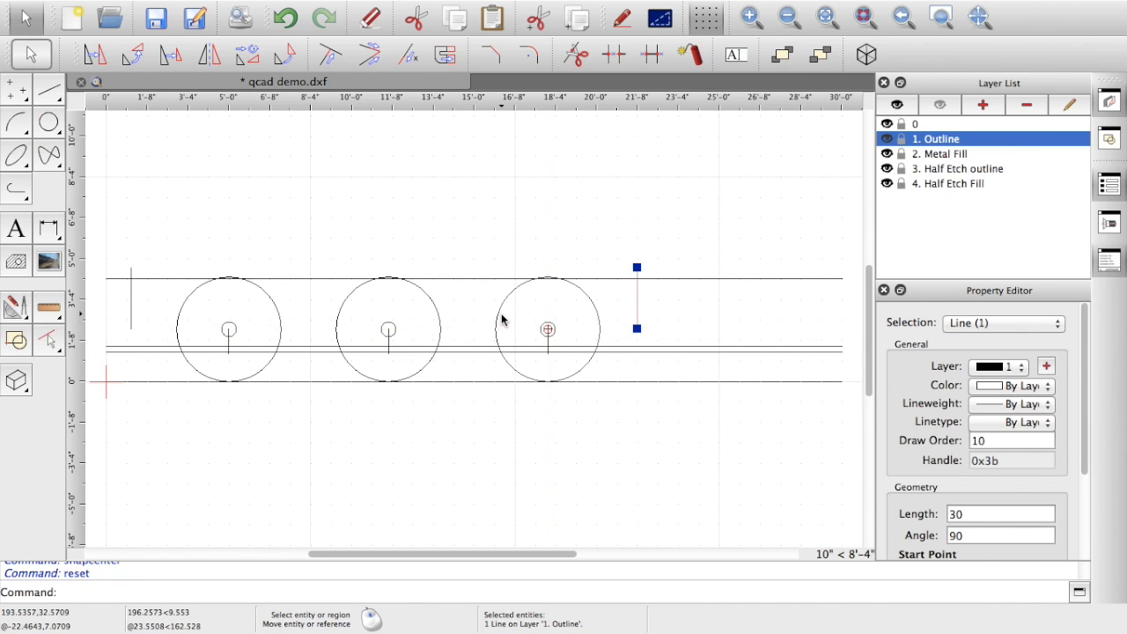
click(229, 345)
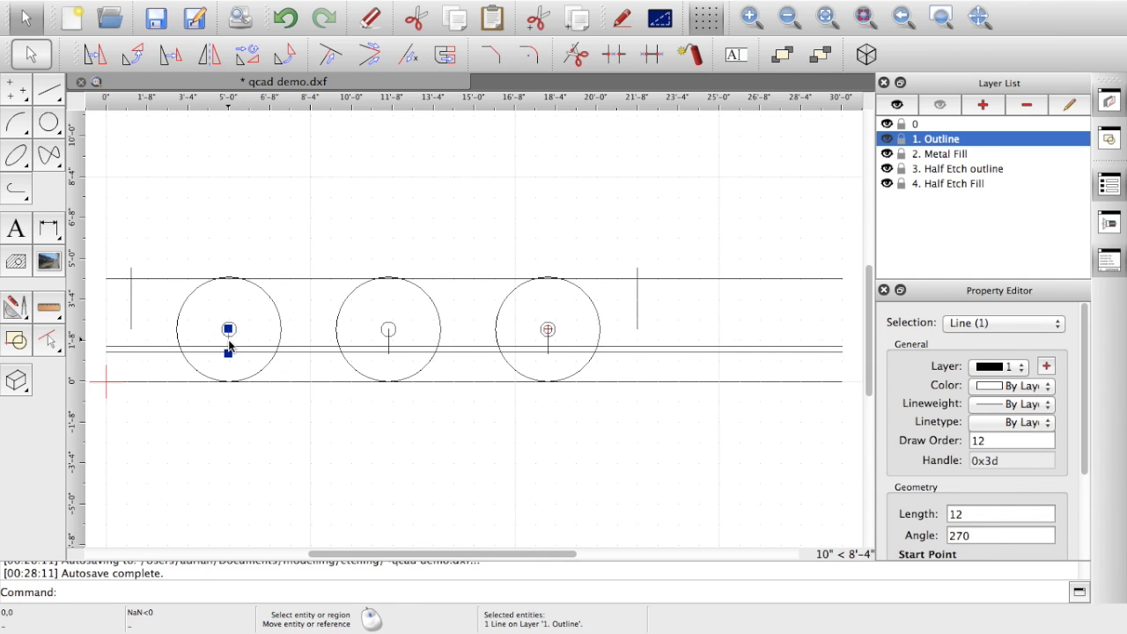
key(m)
key(v)
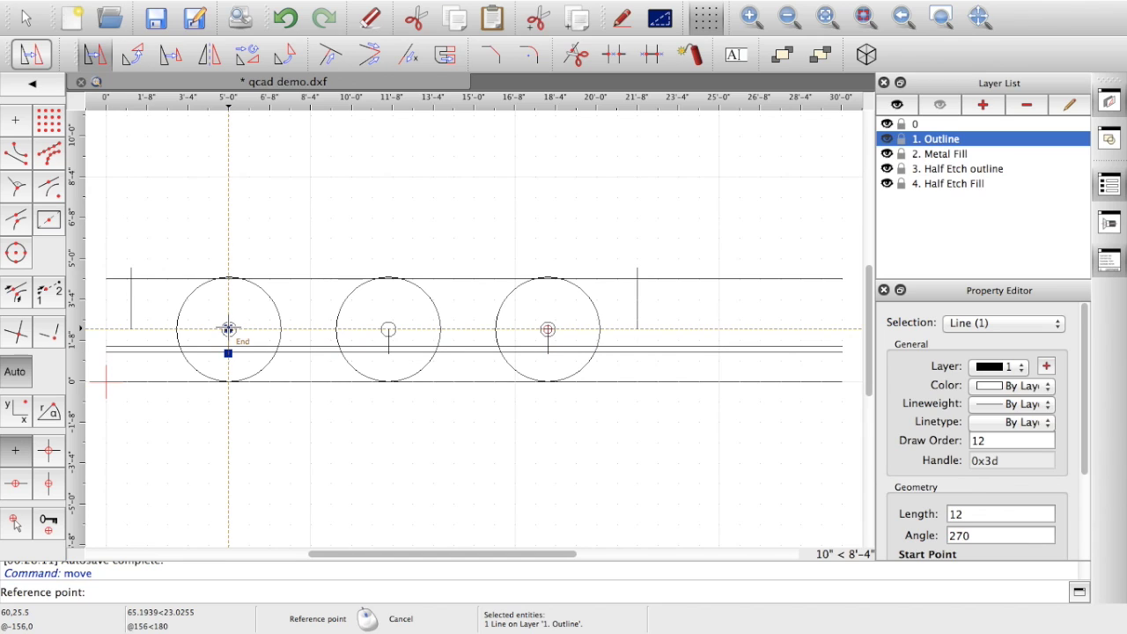
click(228, 329)
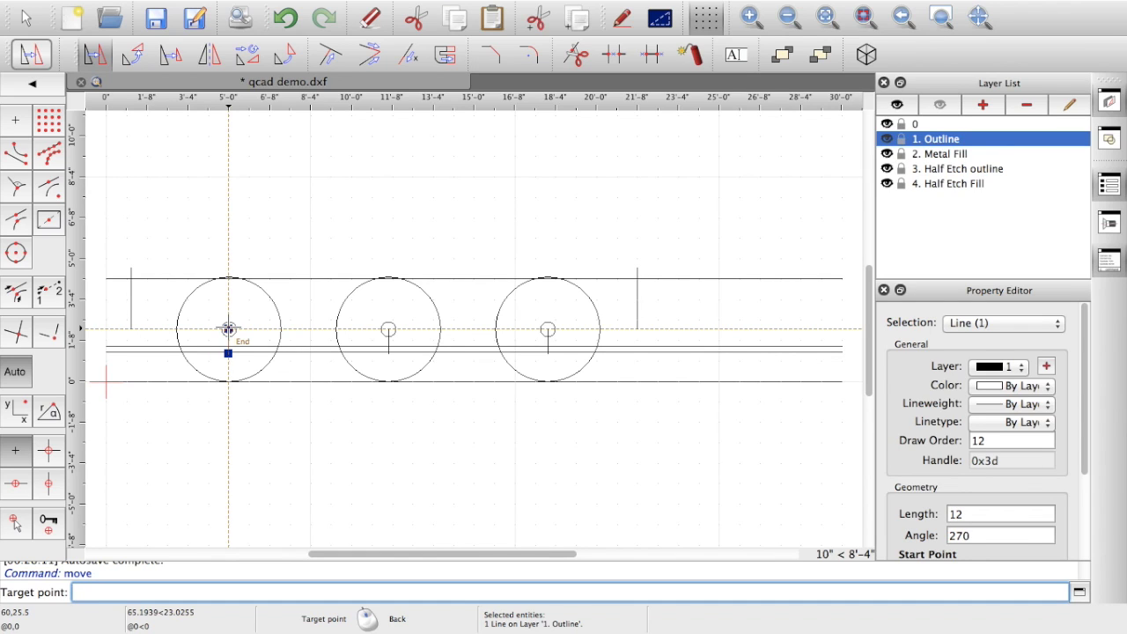
text(@)
text(2)
text(0.2)
text(5)
text(/2,)
text(0)
key(Return)
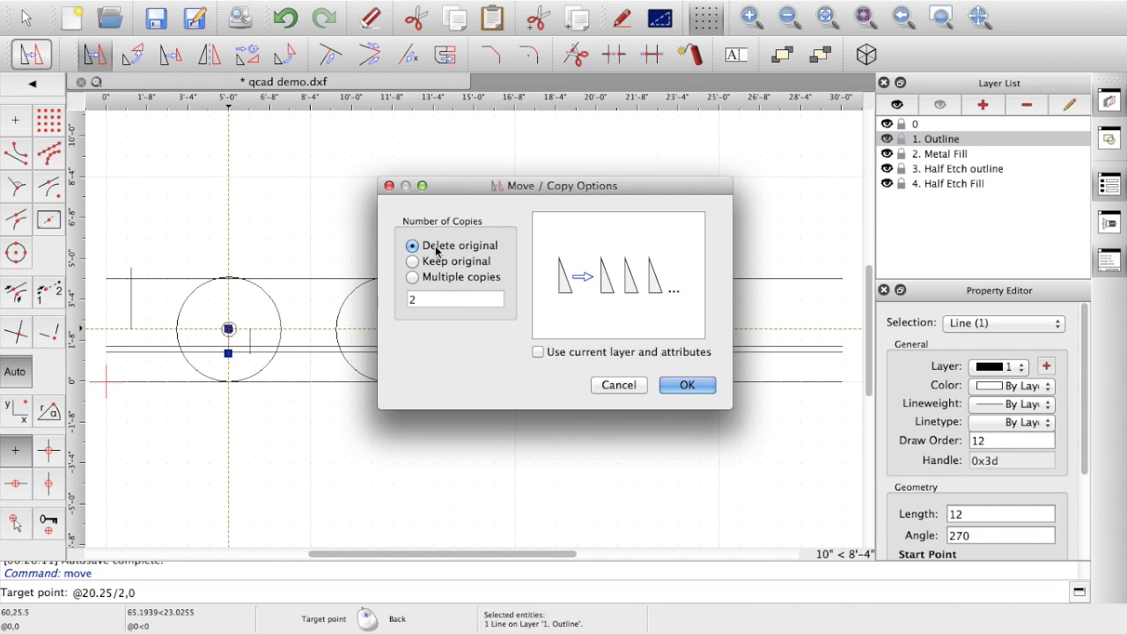
click(412, 262)
click(680, 387)
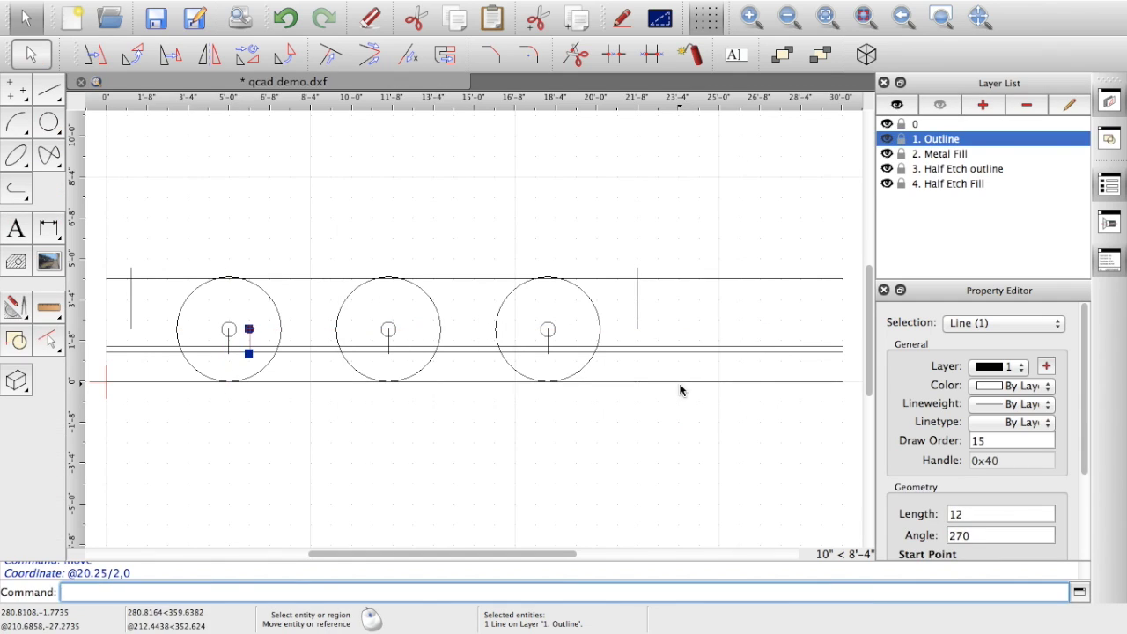
click(388, 340)
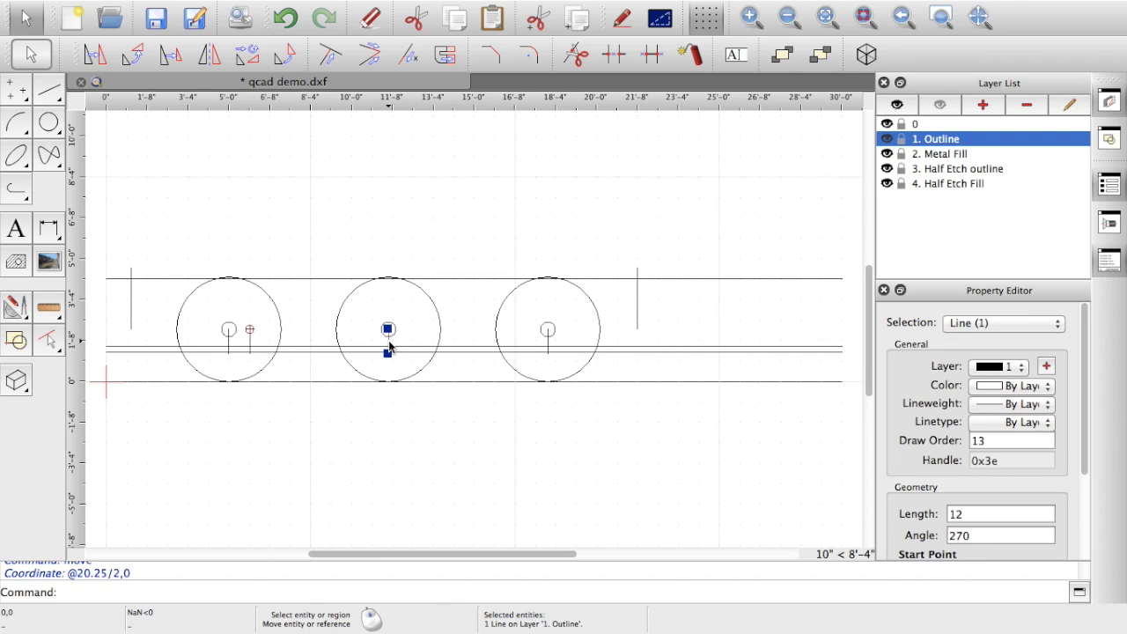
key(m)
key(v)
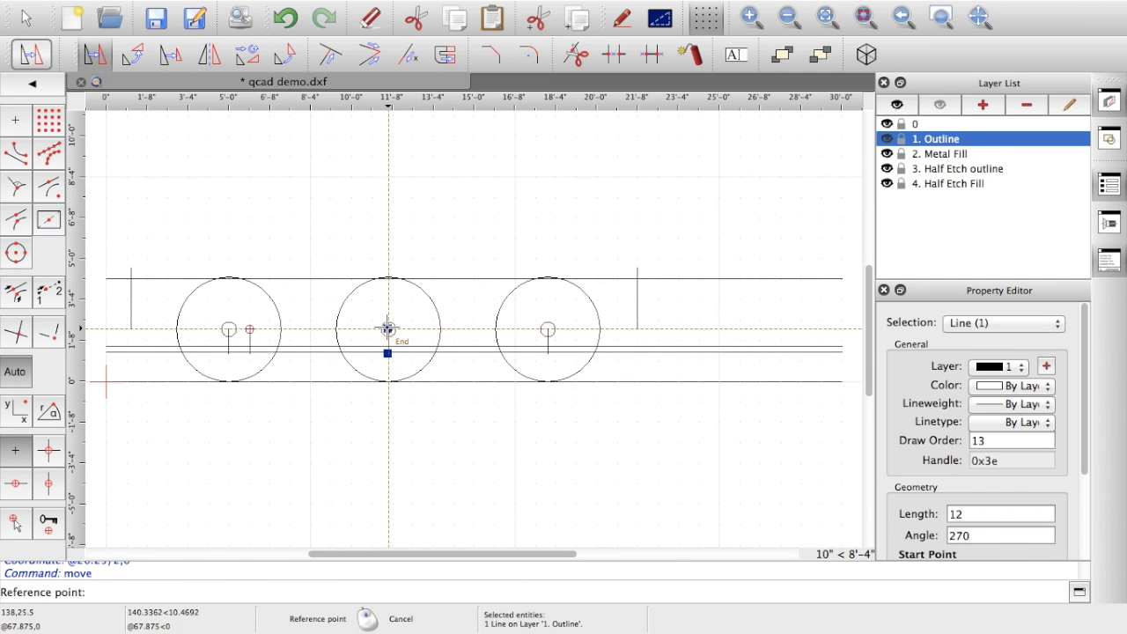
click(388, 329)
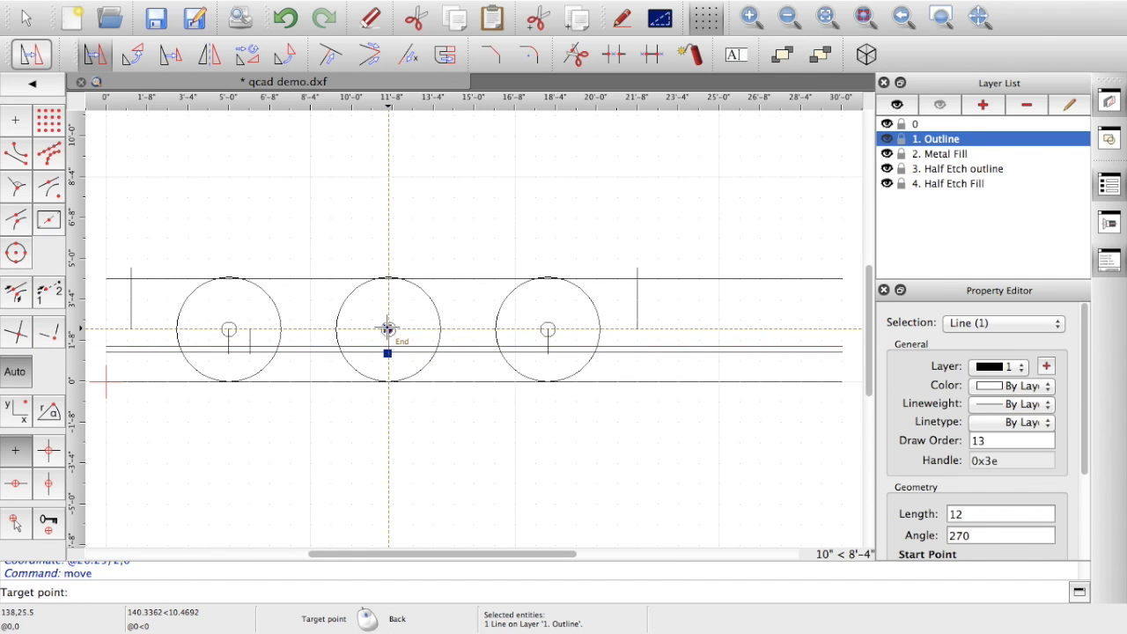
key(space)
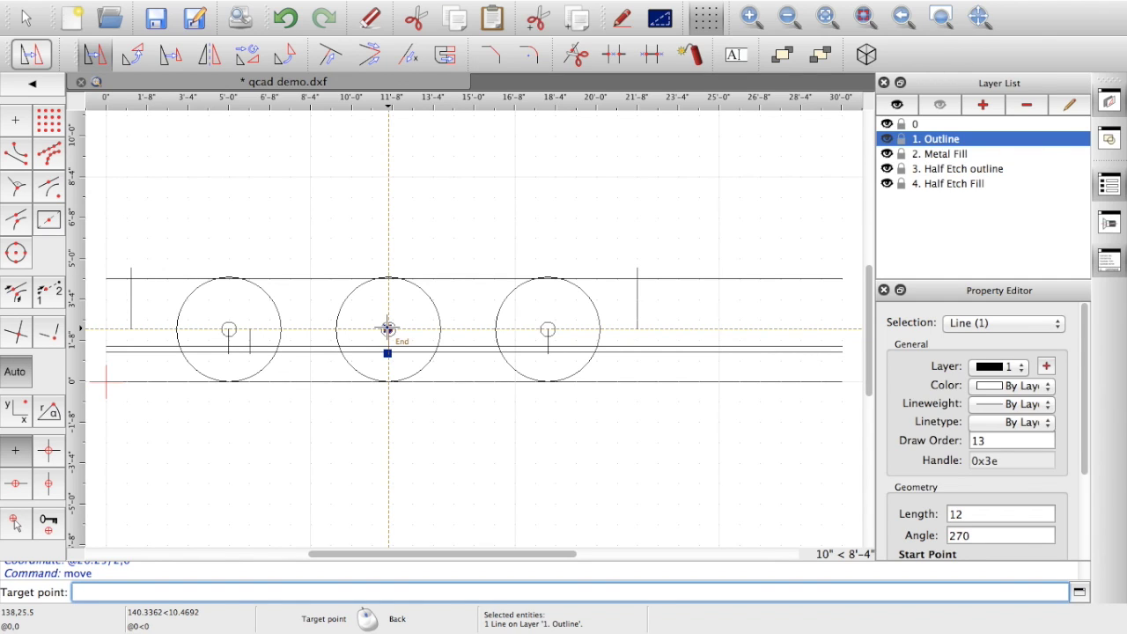
text(move)
key(Up)
key(Up)
key(Up)
key(Up)
key(Up)
key(Up)
key(Up)
key(Up)
key(Up)
key(Up)
key(Down)
key(Down)
key(Down)
key(Down)
key(Up)
key(Up)
key(Down)
key(Return)
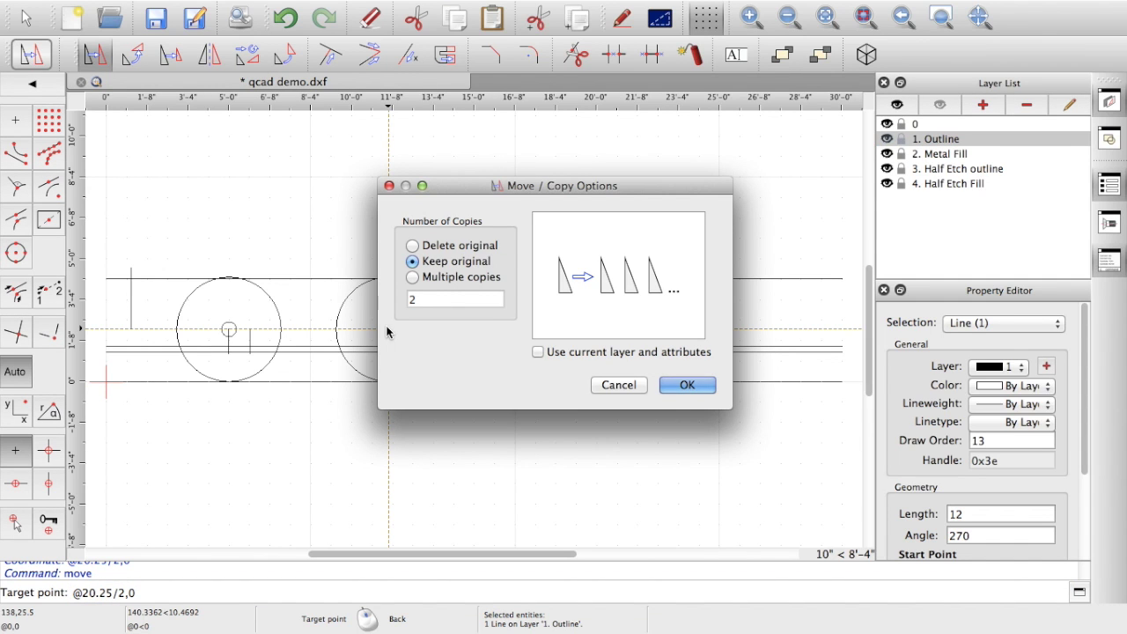
click(695, 385)
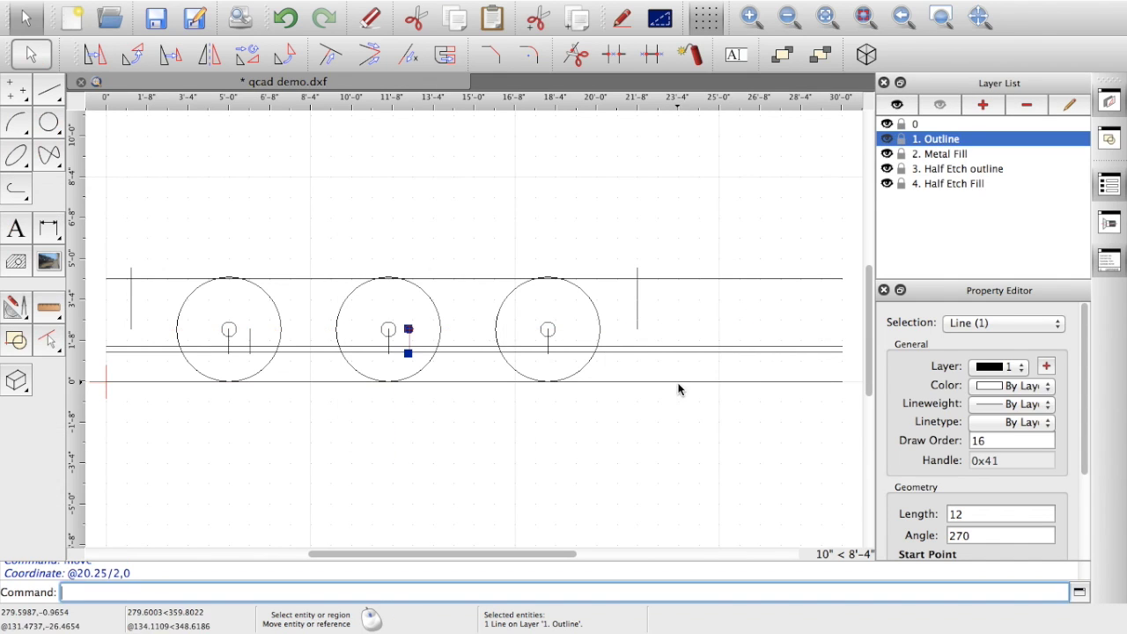
click(547, 344)
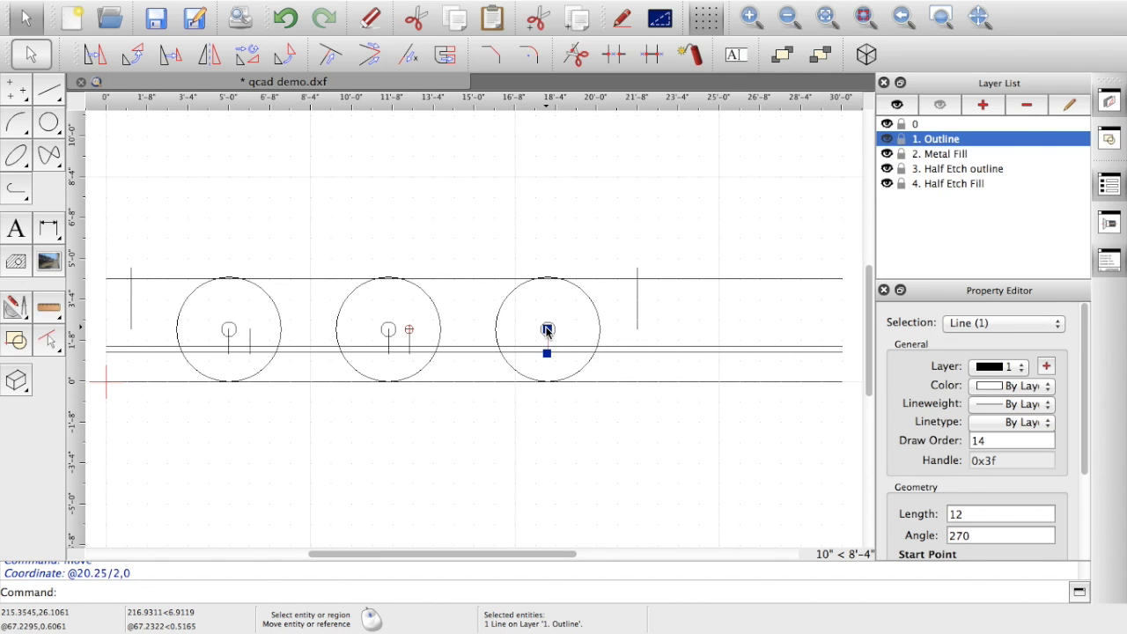
key(m)
key(v)
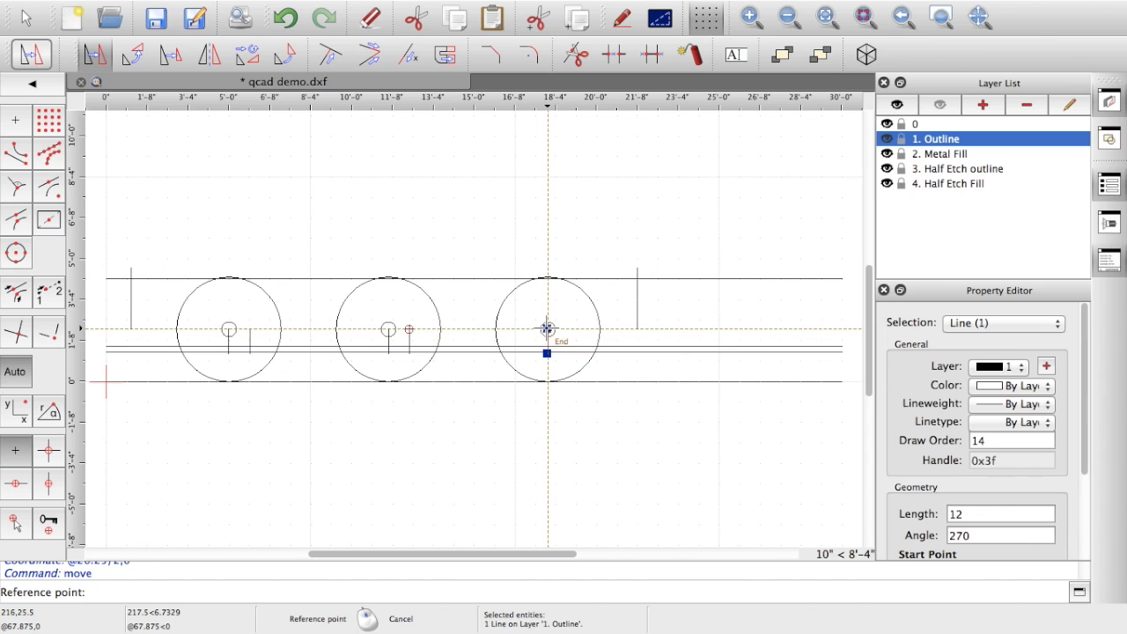
click(547, 330)
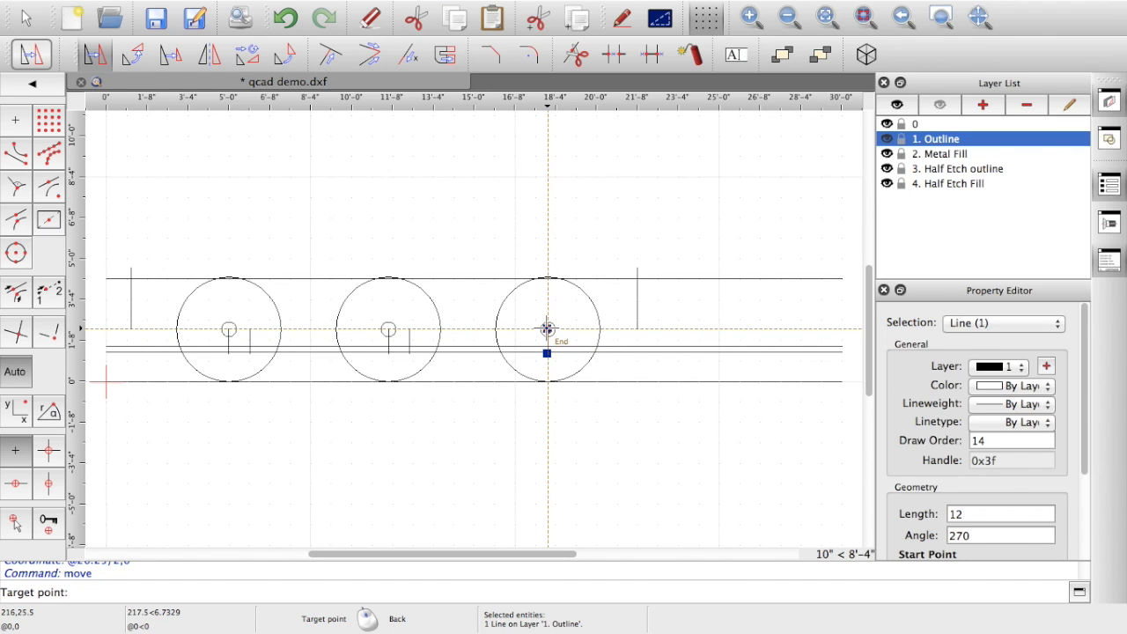
key(space)
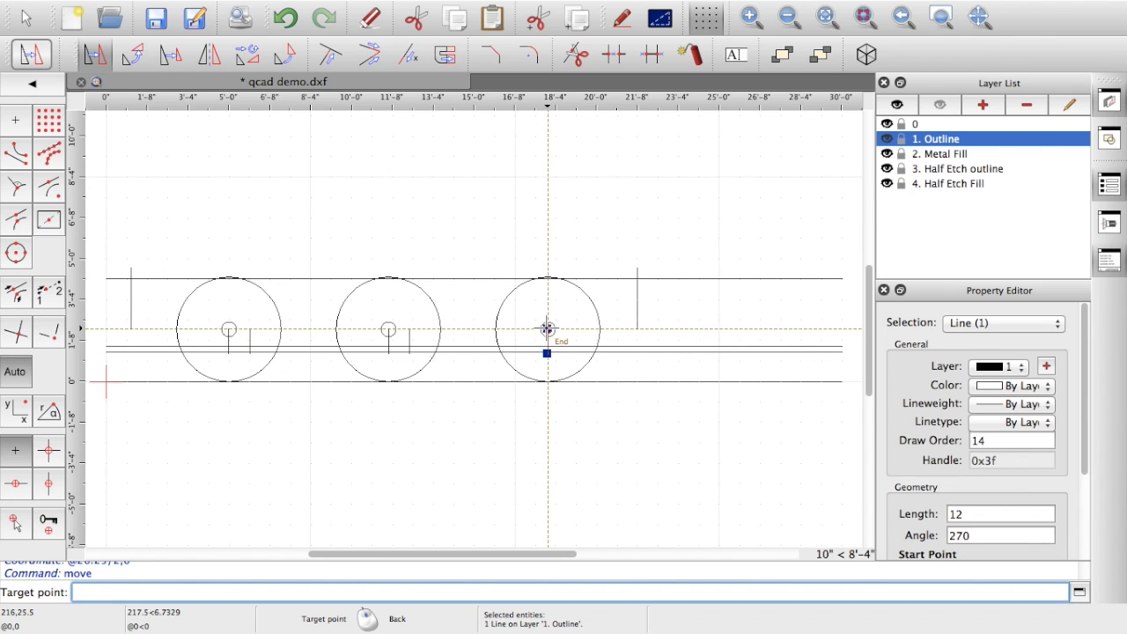
text(@20.25/2,0)
key(Return)
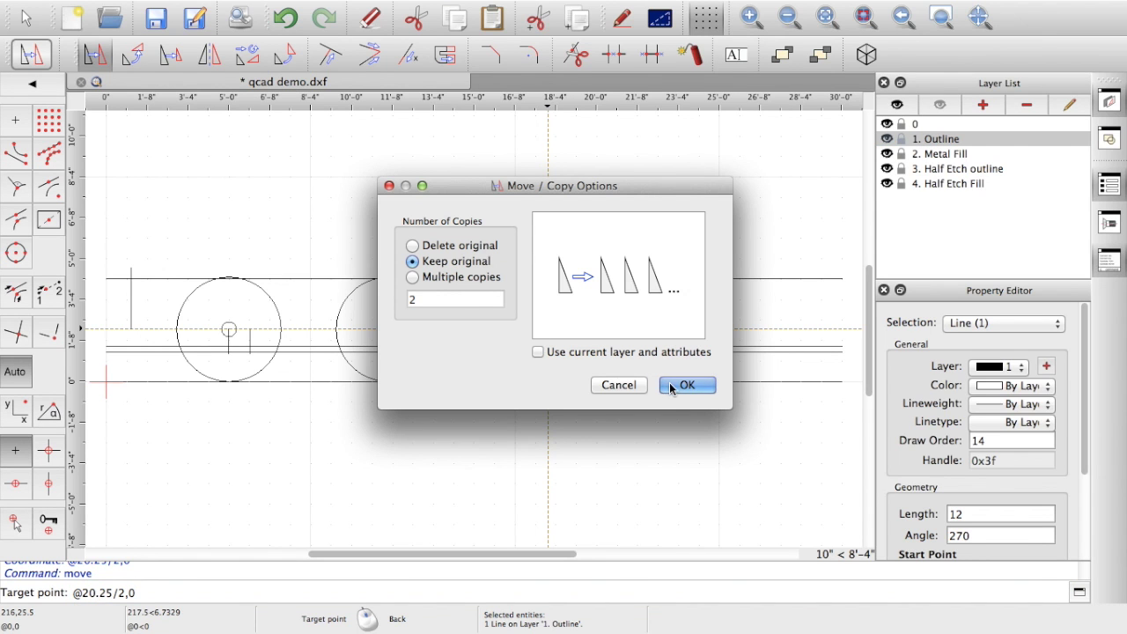
click(687, 384)
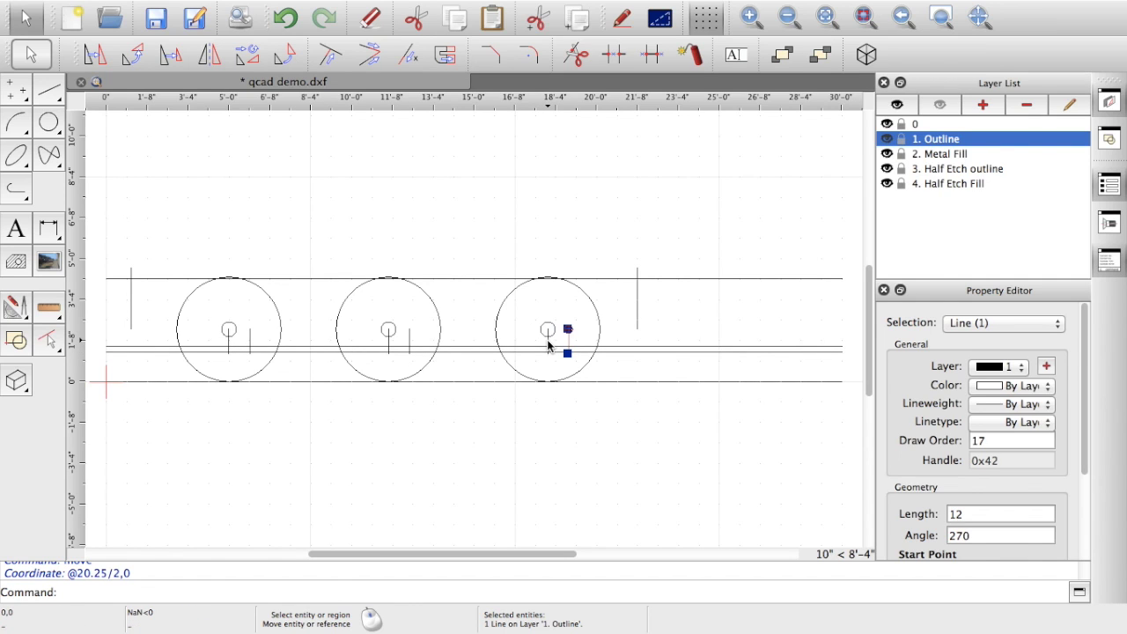
Move the third wheel's original short line @-20.25/2,0 to the left, deleting the original.
click(547, 343)
key(m)
key(v)
click(547, 329)
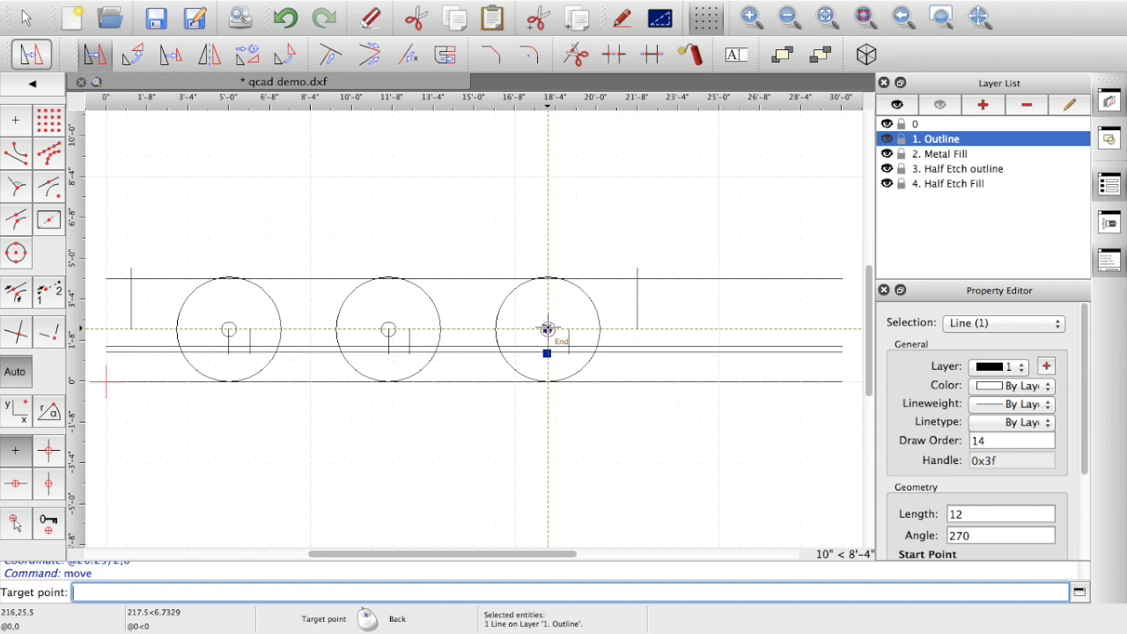
text(@20.2)
text(5/2,0)
text(-)
key(Return)
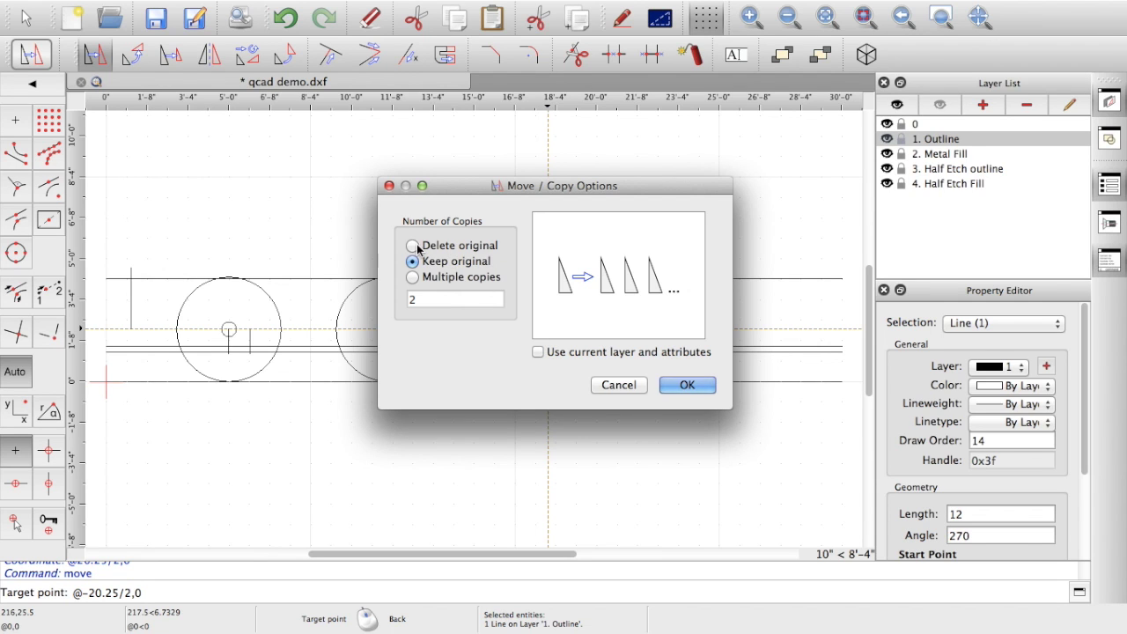
click(413, 247)
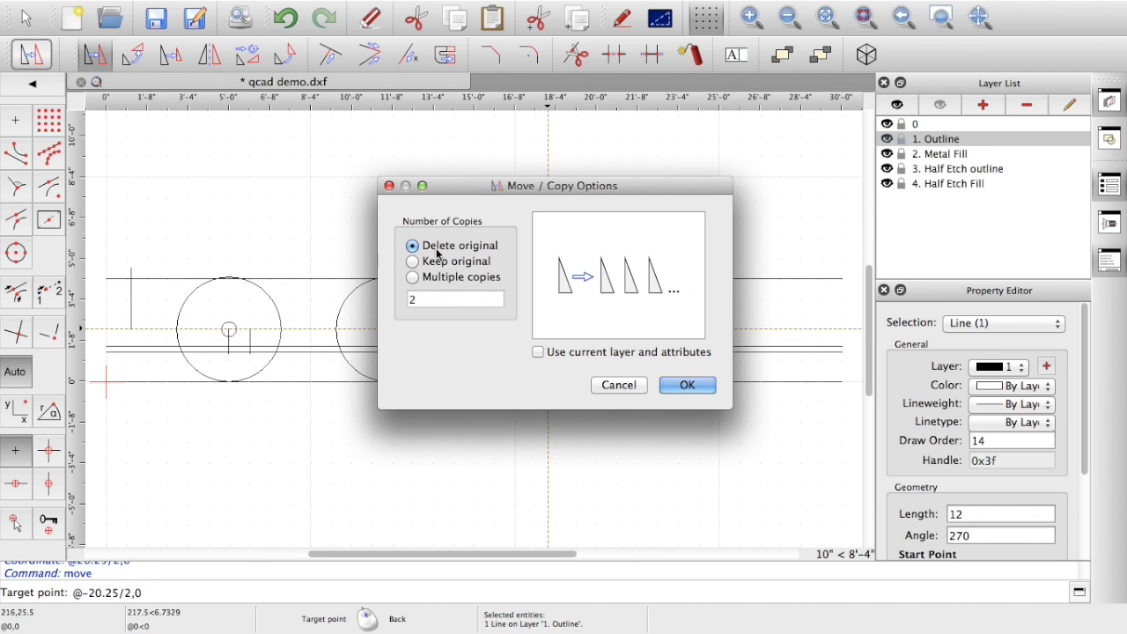
click(686, 385)
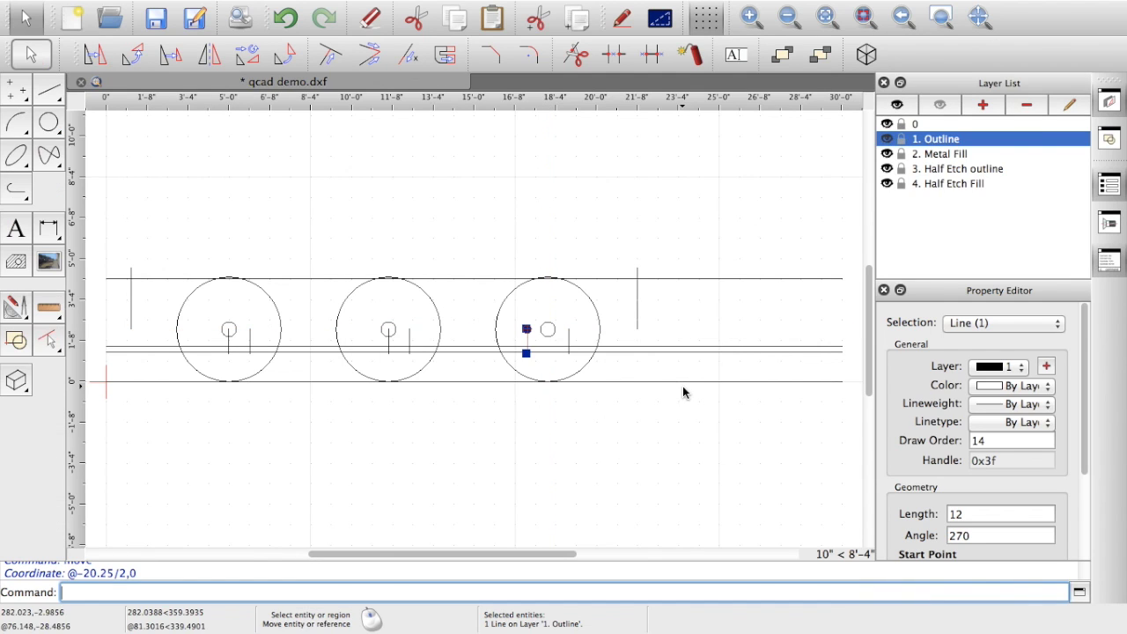
click(389, 341)
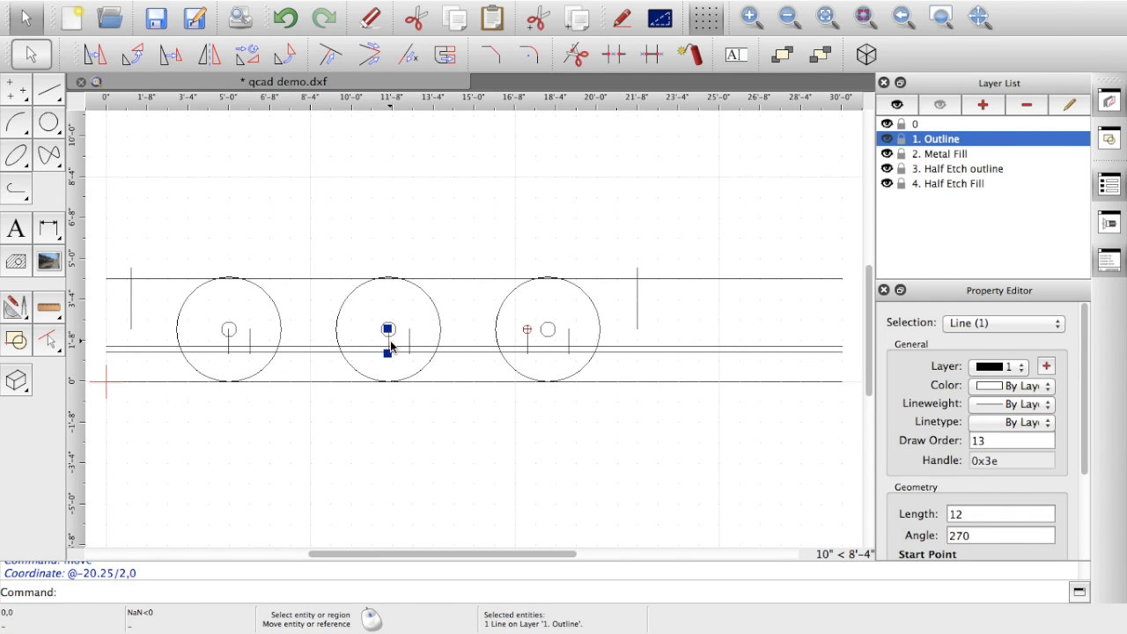
Move the middle wheel's centre line 20.25/2 left, reusing the previous offset.
key(m)
key(v)
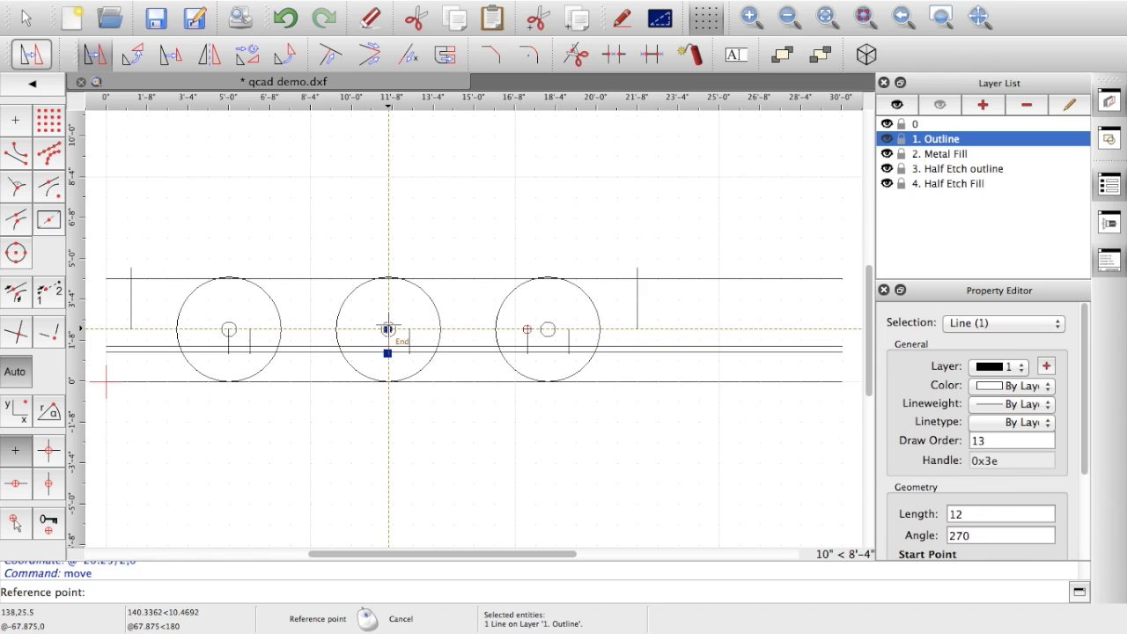
click(388, 328)
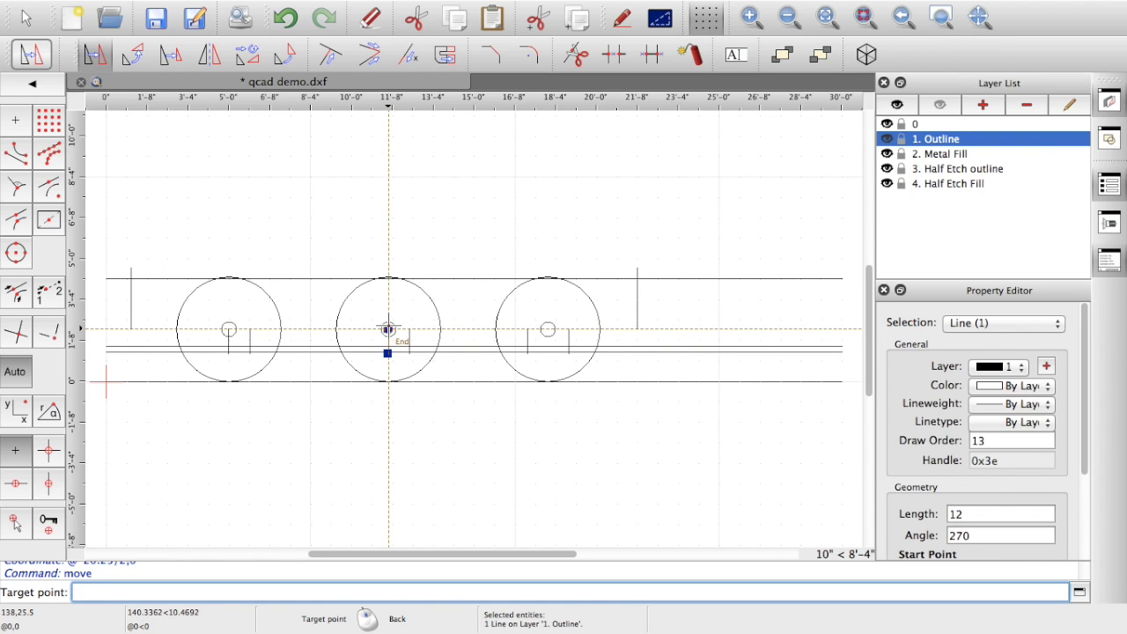
key(Up)
key(Return)
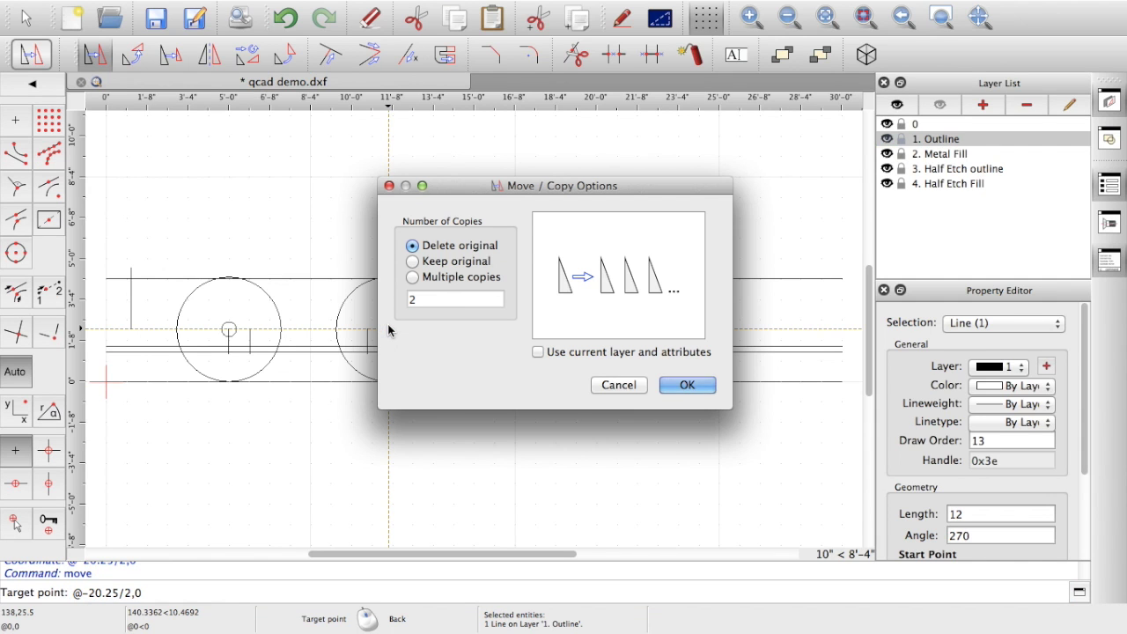
click(687, 385)
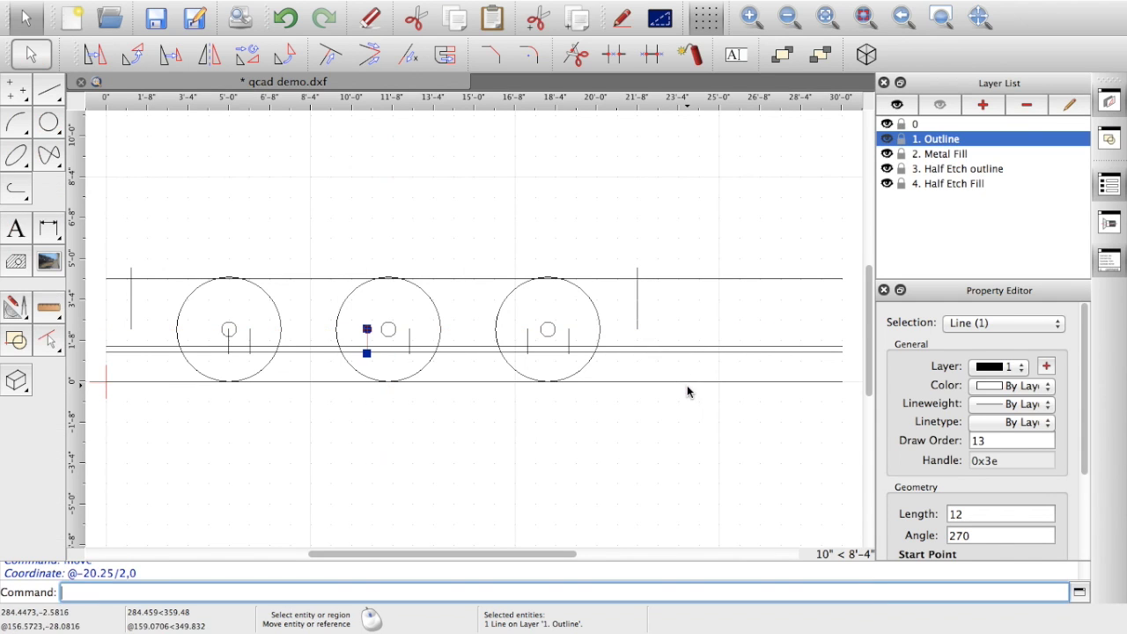
Move the first wheel's centre line @-20.25/2,0 to the left.
click(228, 341)
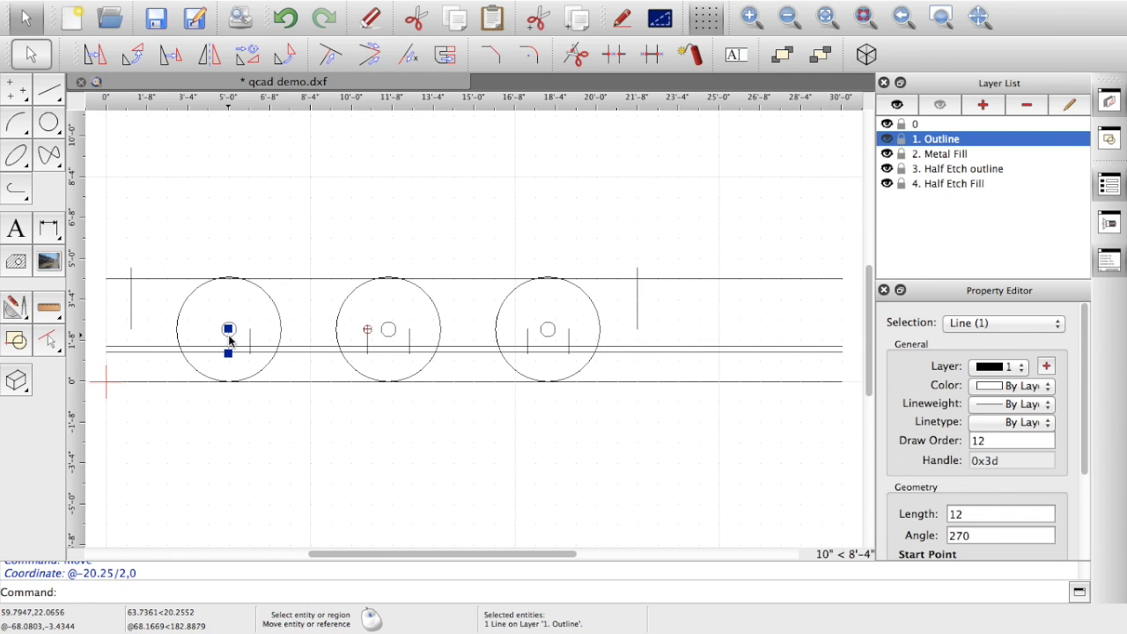
key(m)
key(v)
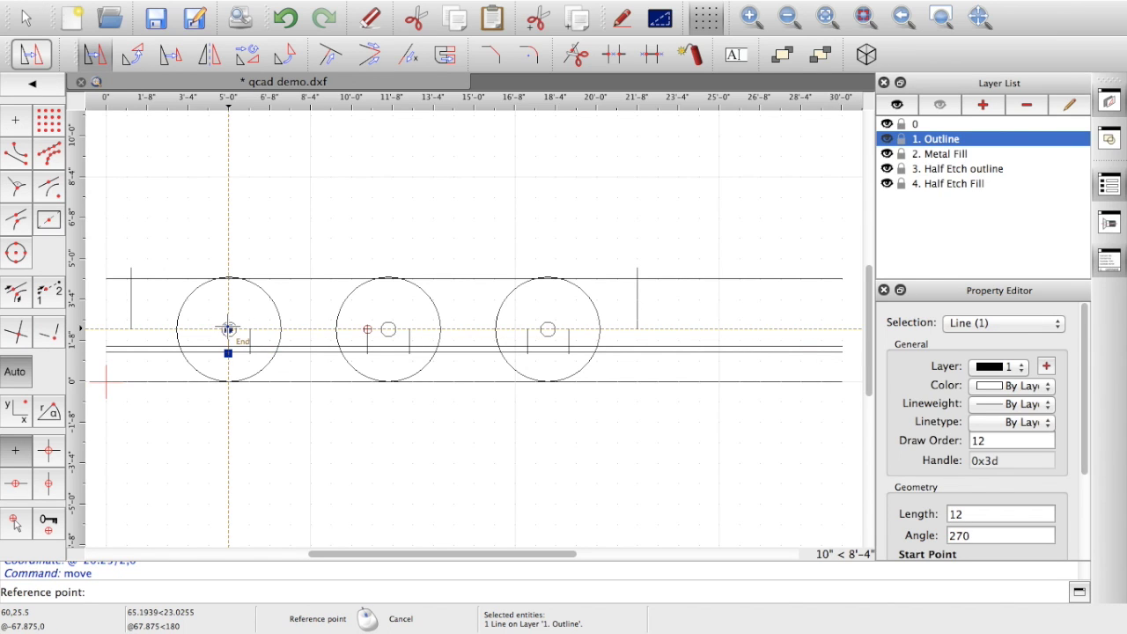
click(228, 329)
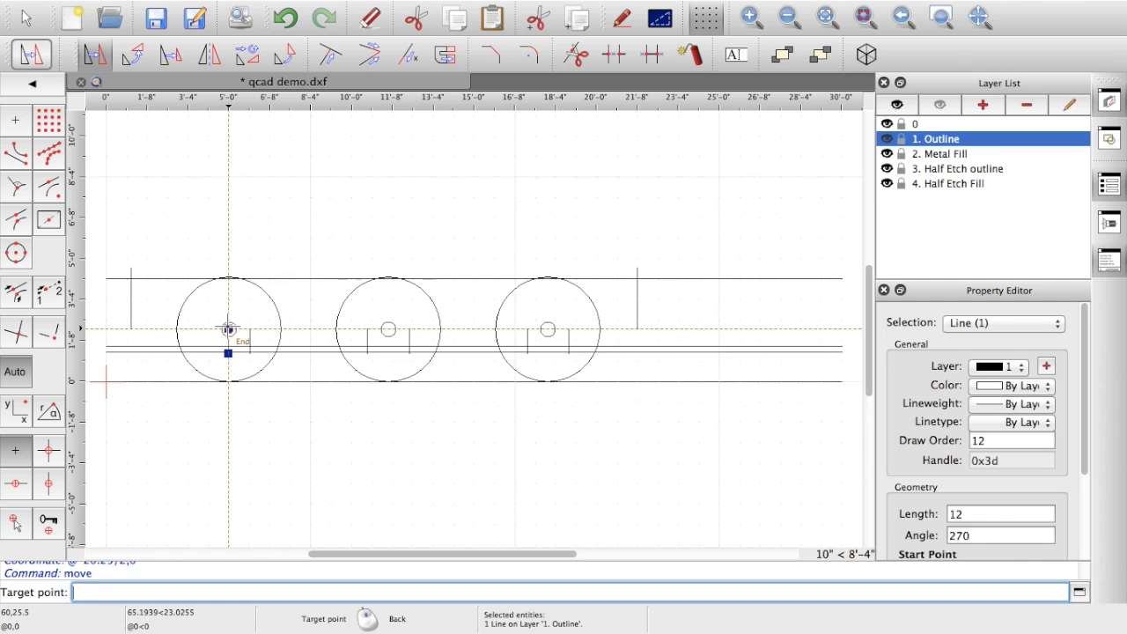
text(@-20.25/2,0)
key(Return)
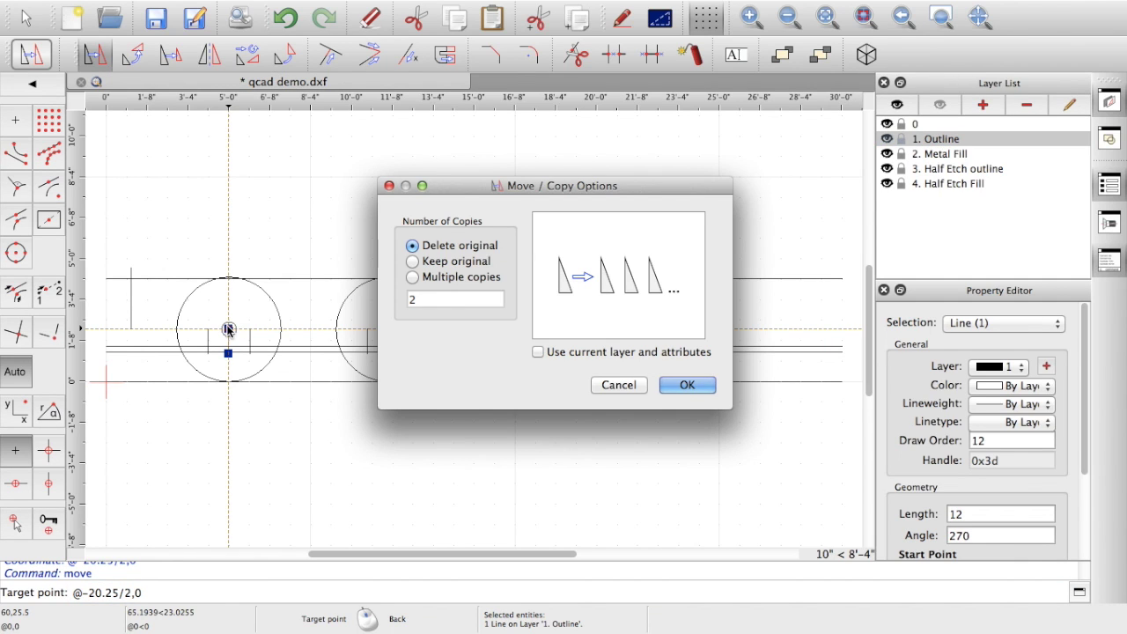
click(683, 385)
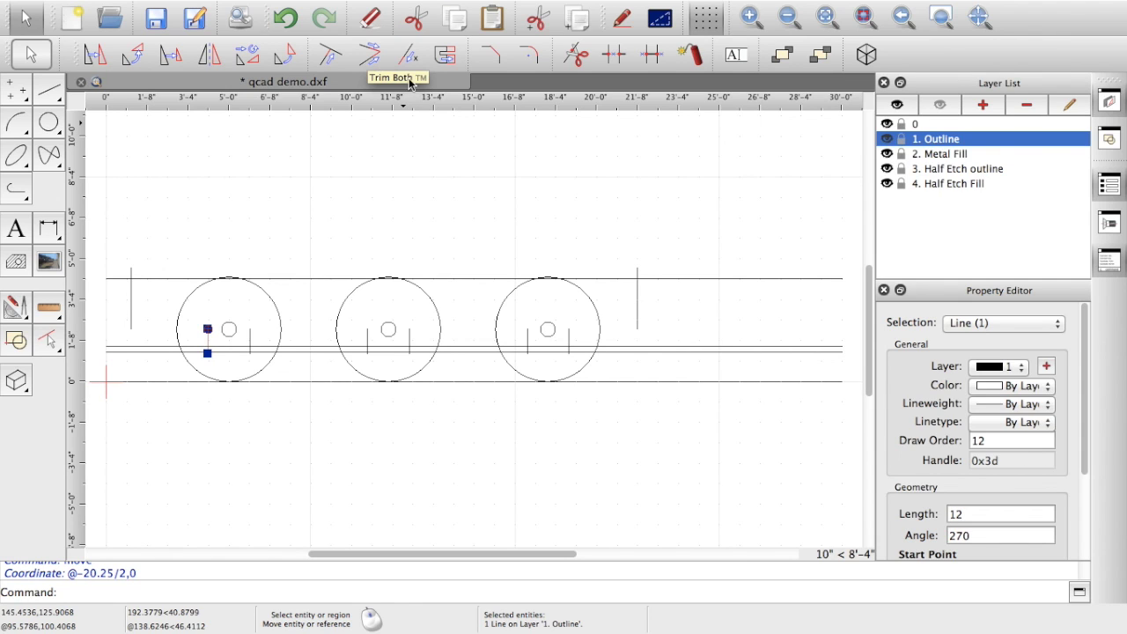
Activate the Trim Both tool from the modify toolbar.
click(373, 59)
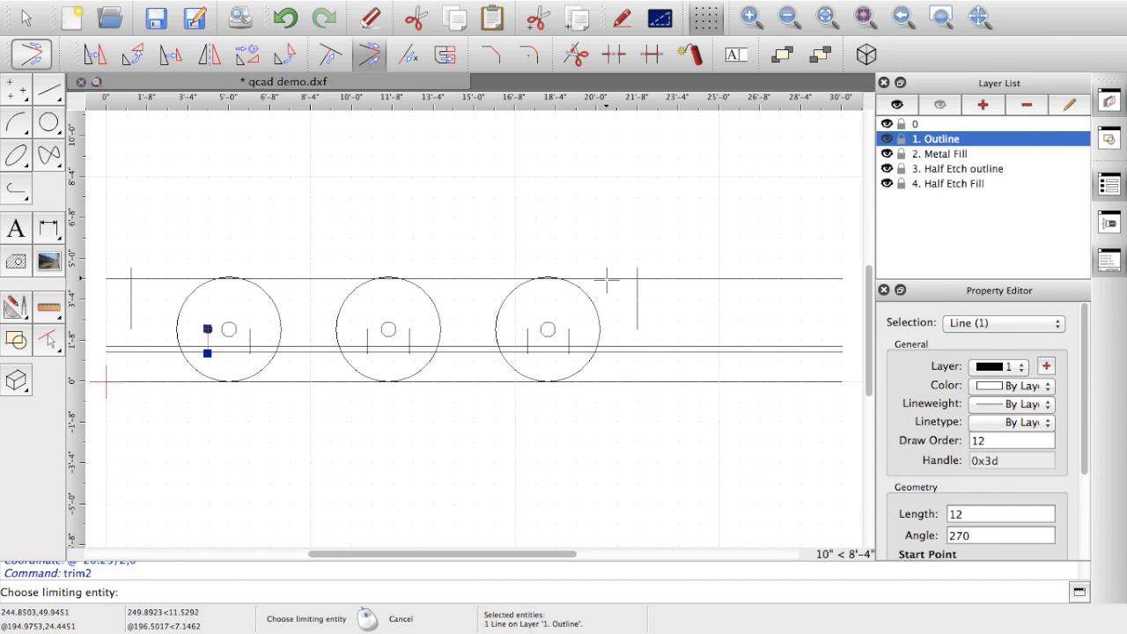
Trim the top line and both side edges into clean top corners.
click(606, 279)
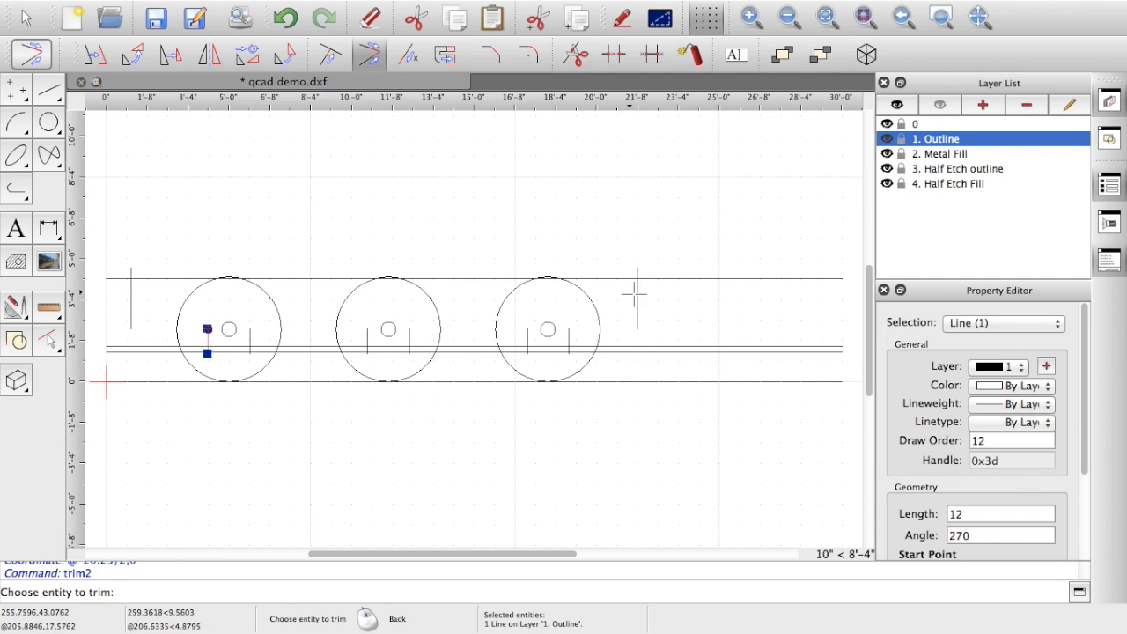
click(639, 297)
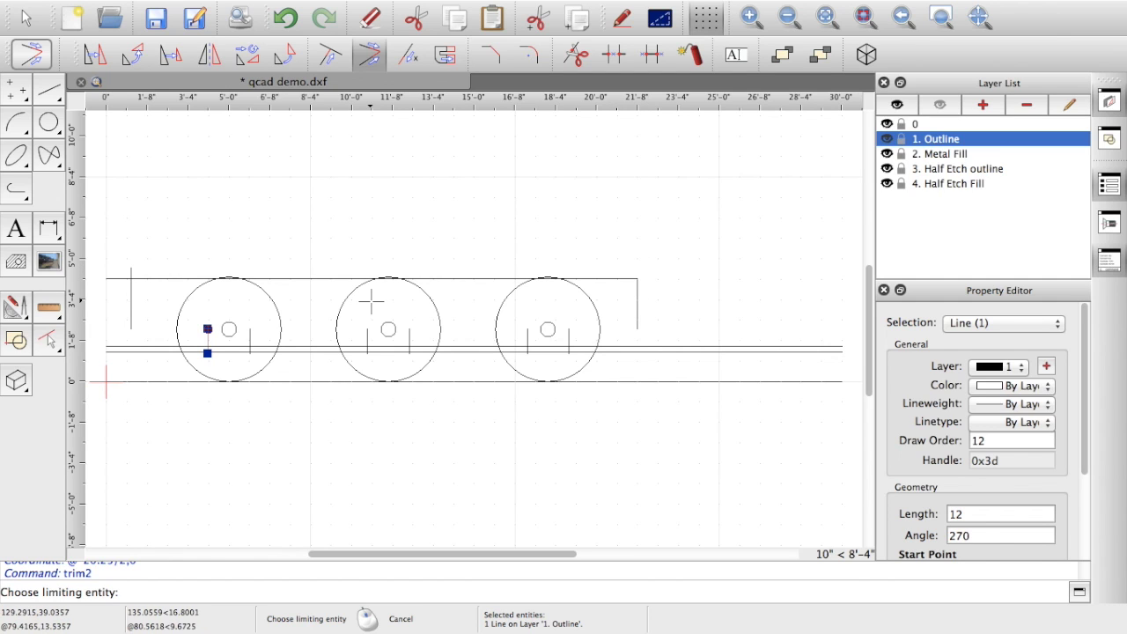
click(157, 278)
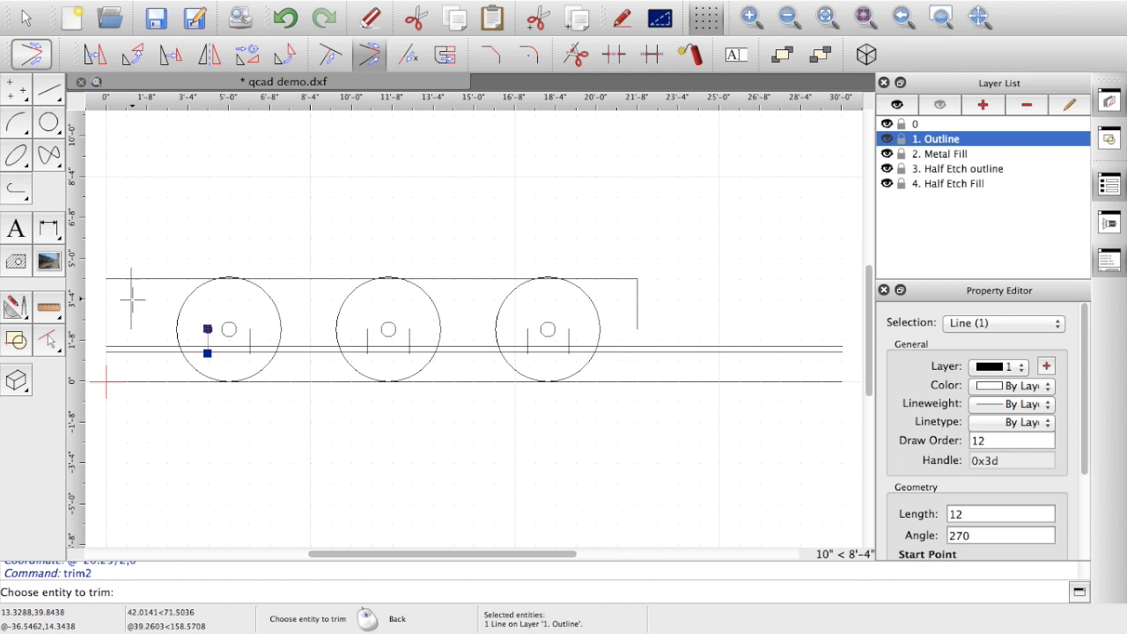
click(132, 300)
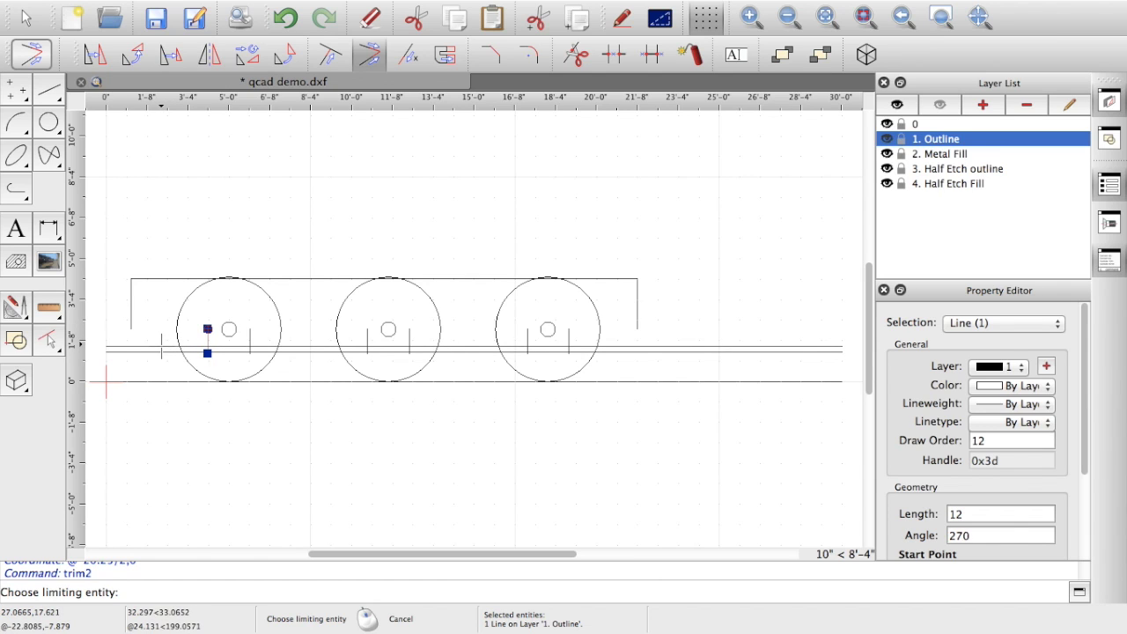
Join both side edges to the lower line and cut off its overhangs.
click(161, 348)
click(132, 313)
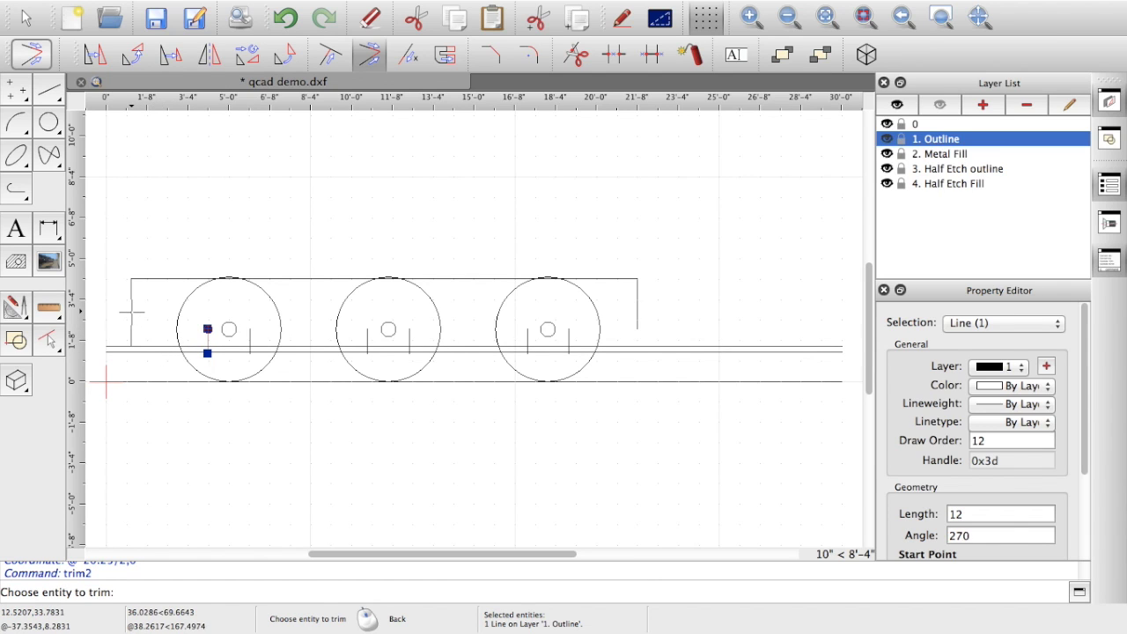
click(154, 346)
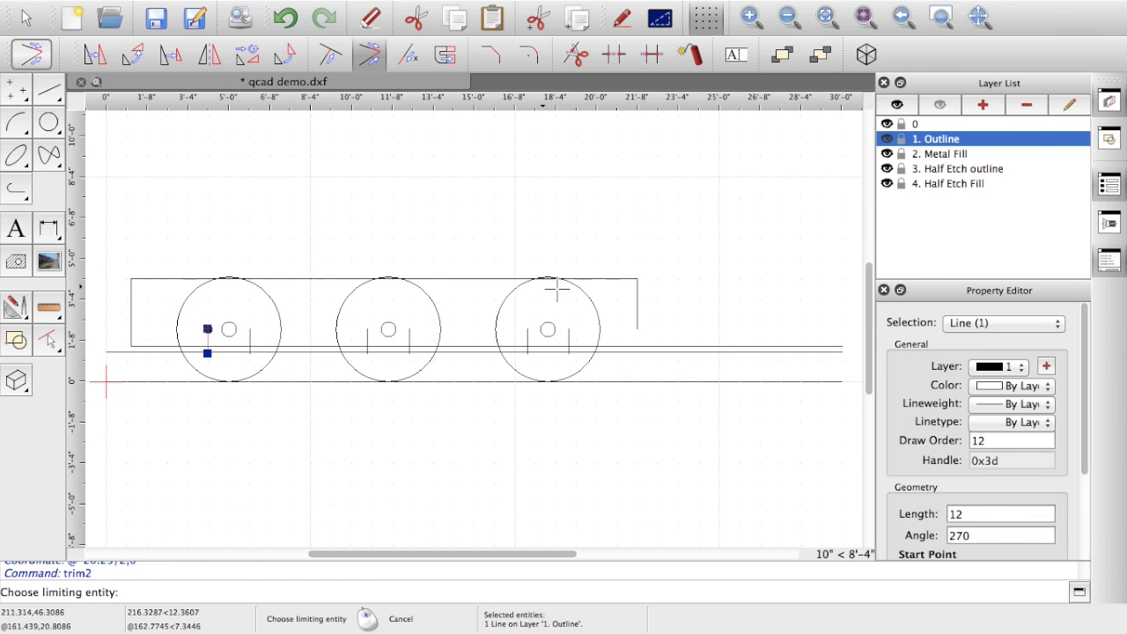
click(634, 301)
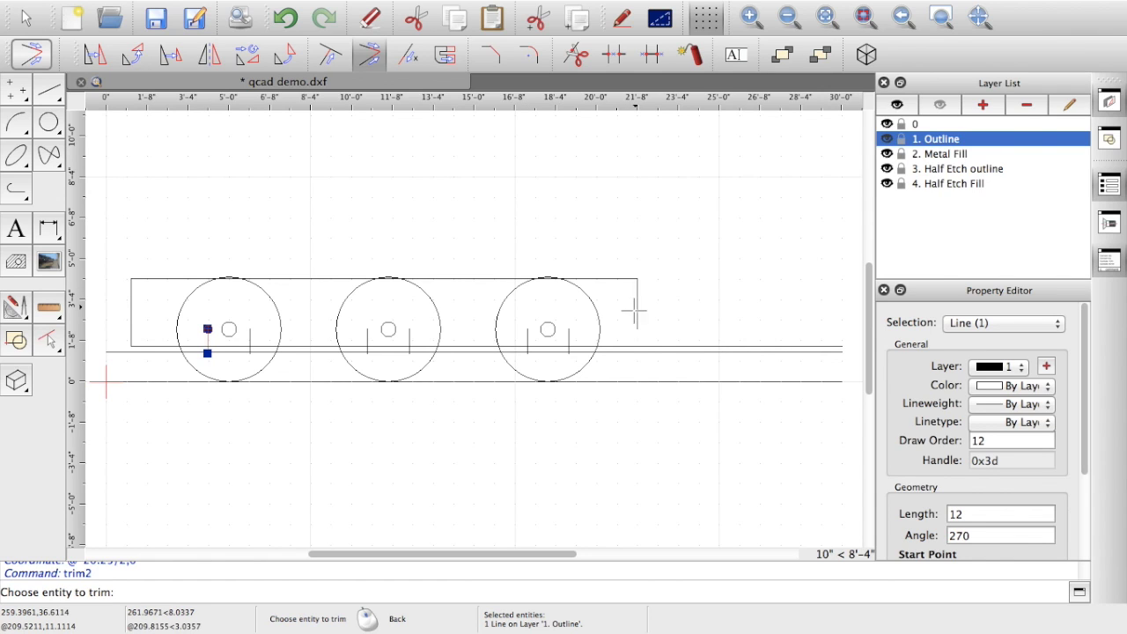
click(617, 349)
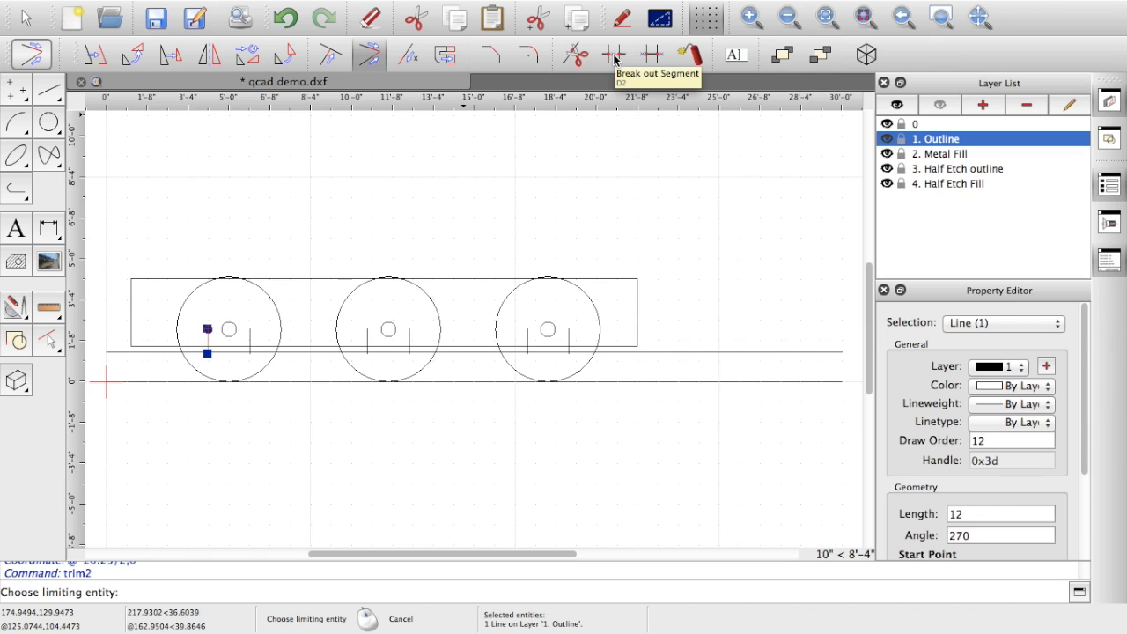
Remove the lower line piece right of the third wheel with Break out Segment.
click(613, 56)
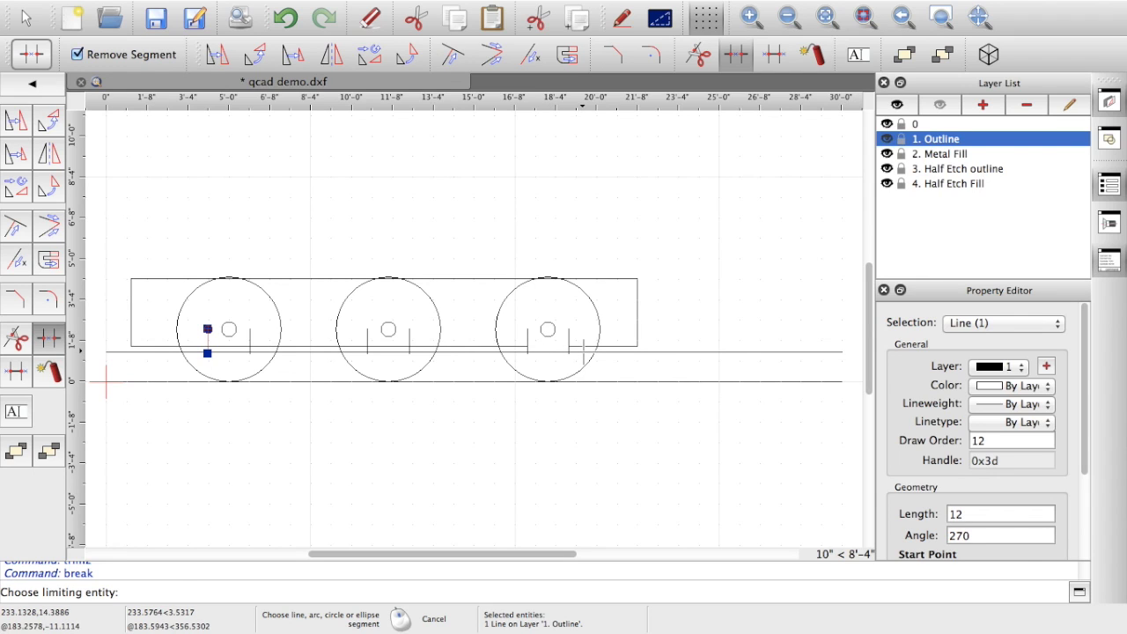
click(616, 352)
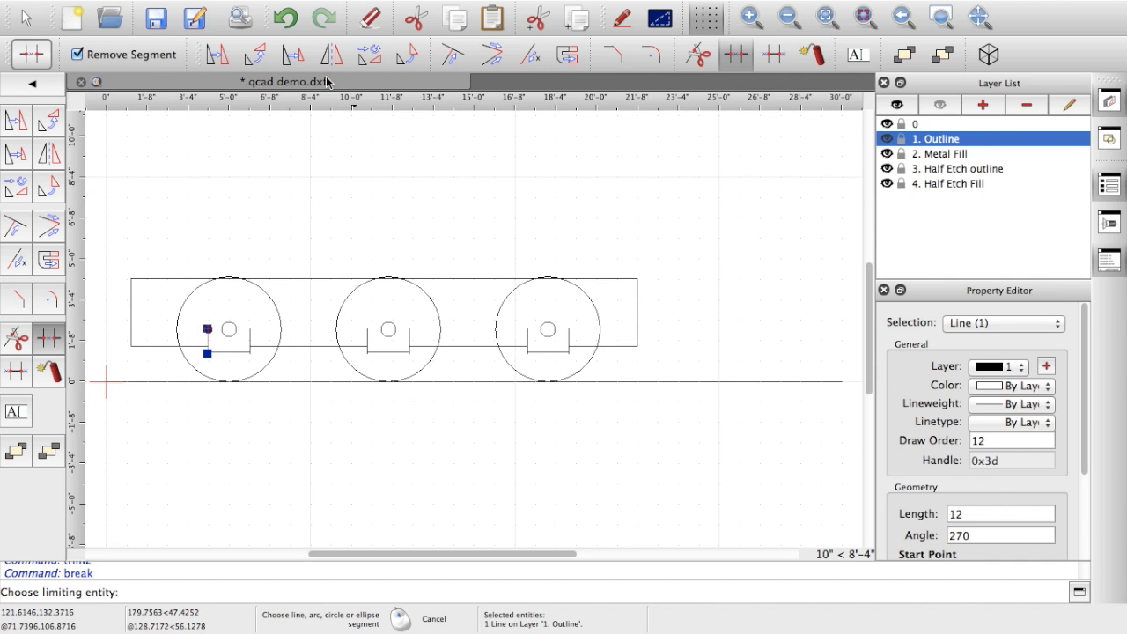
Return to Trim Both, pick a limiting line at the third notch, and undo the last change.
click(493, 56)
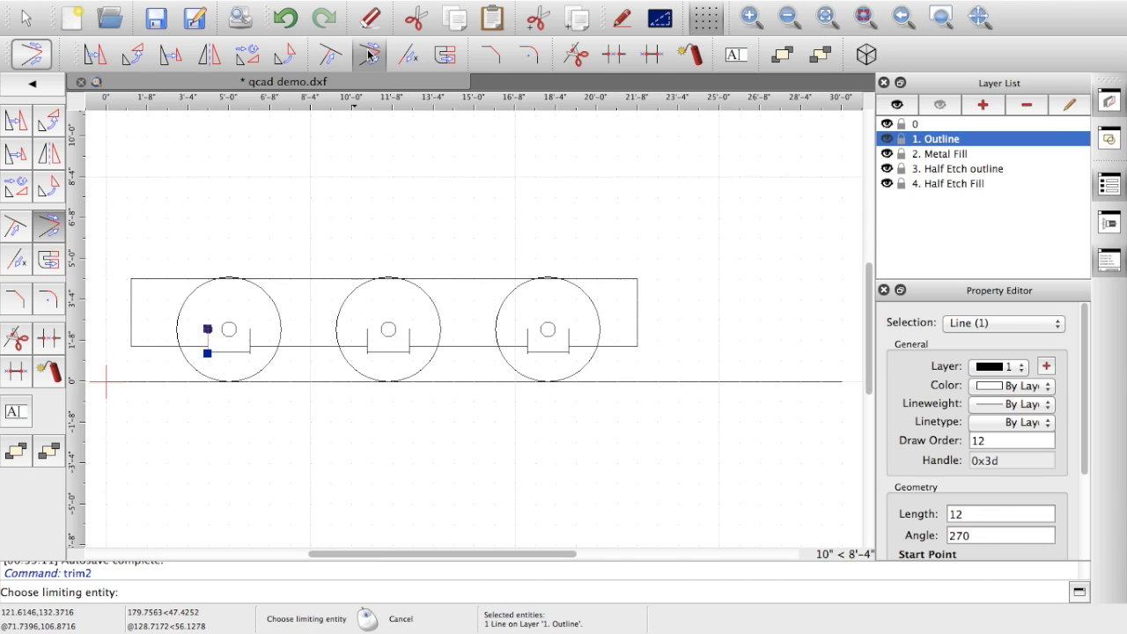
click(370, 55)
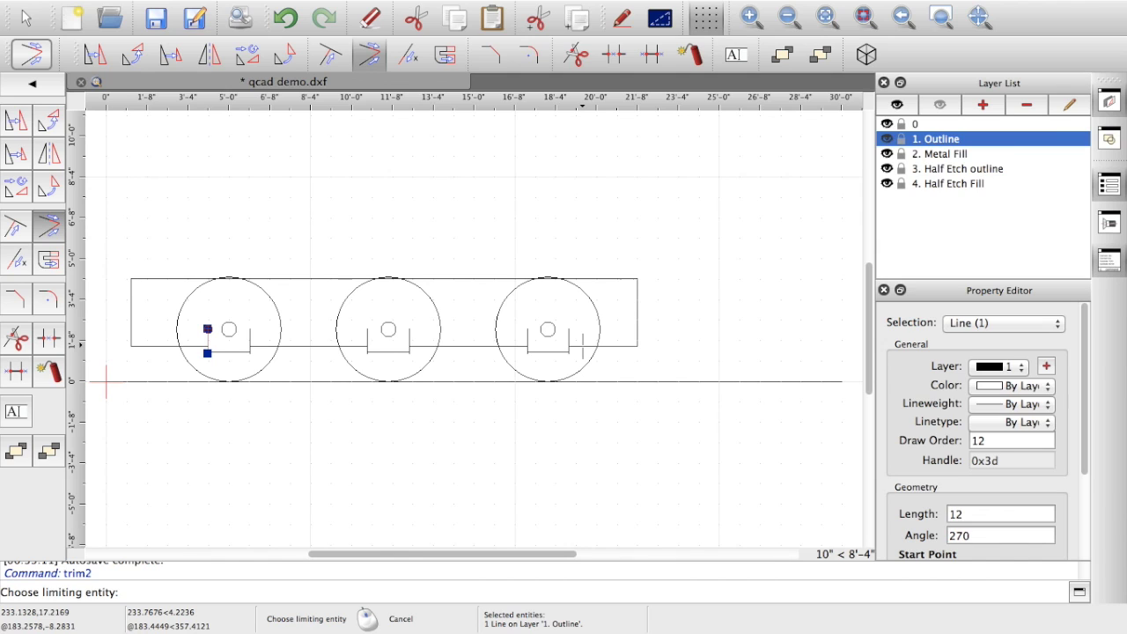
click(582, 345)
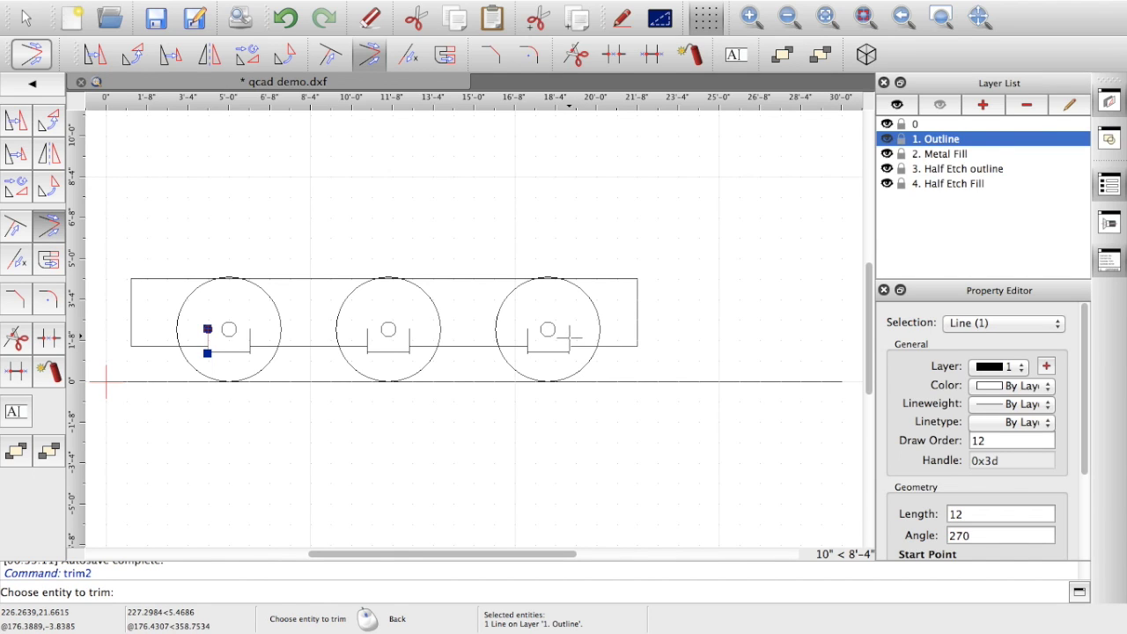
right_click(571, 336)
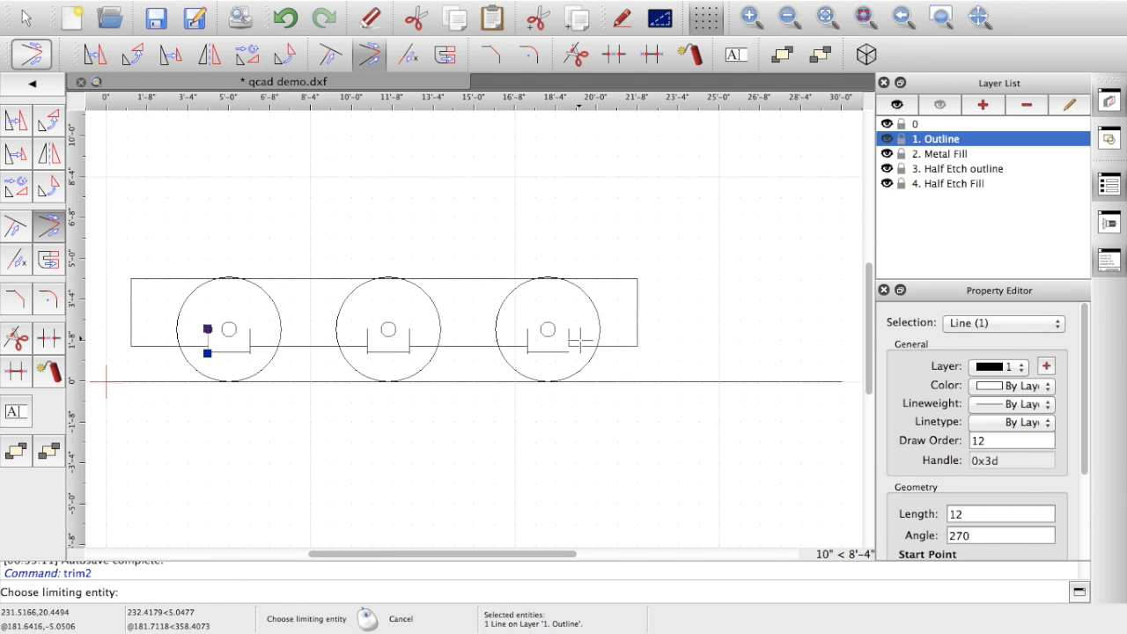
key(ctrl+z)
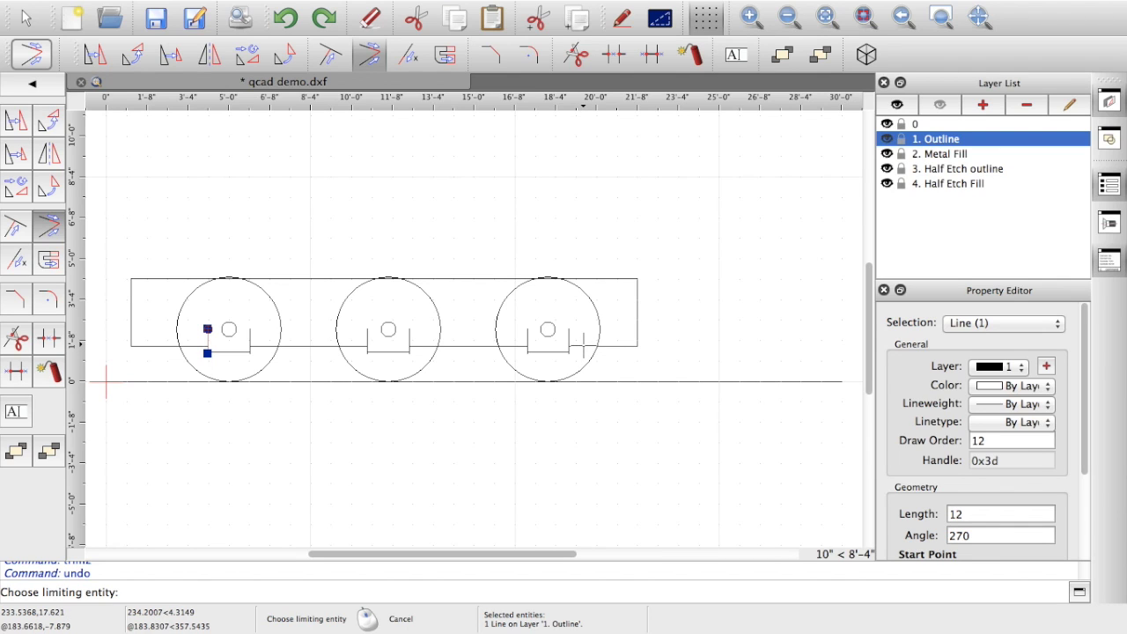
Trim the right wheel's circle out of its notch.
click(583, 345)
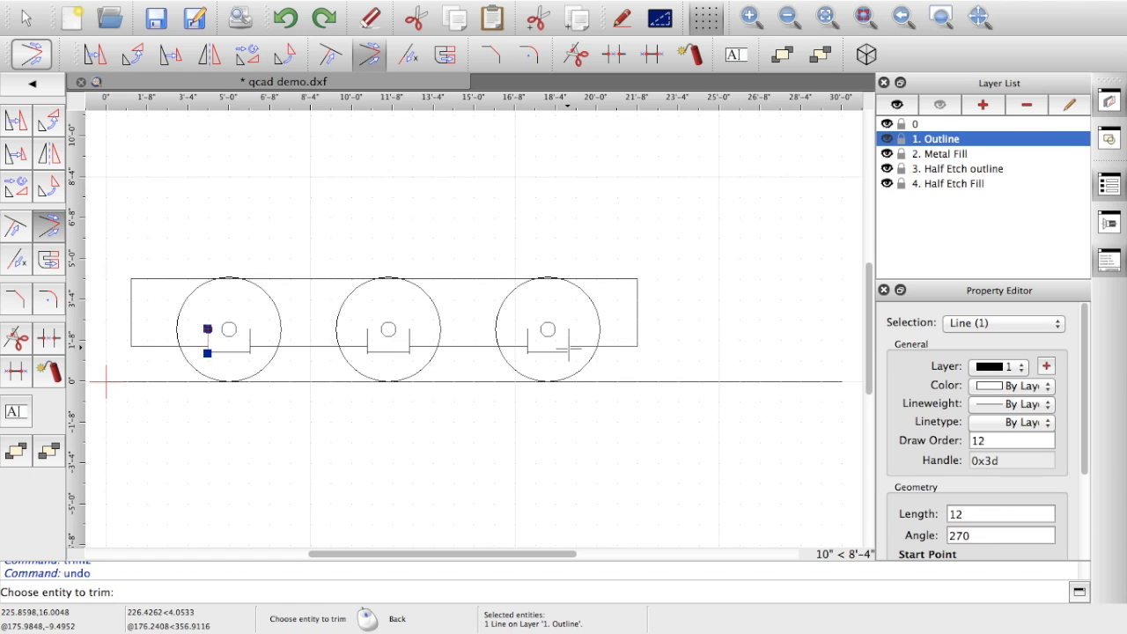
right_click(570, 351)
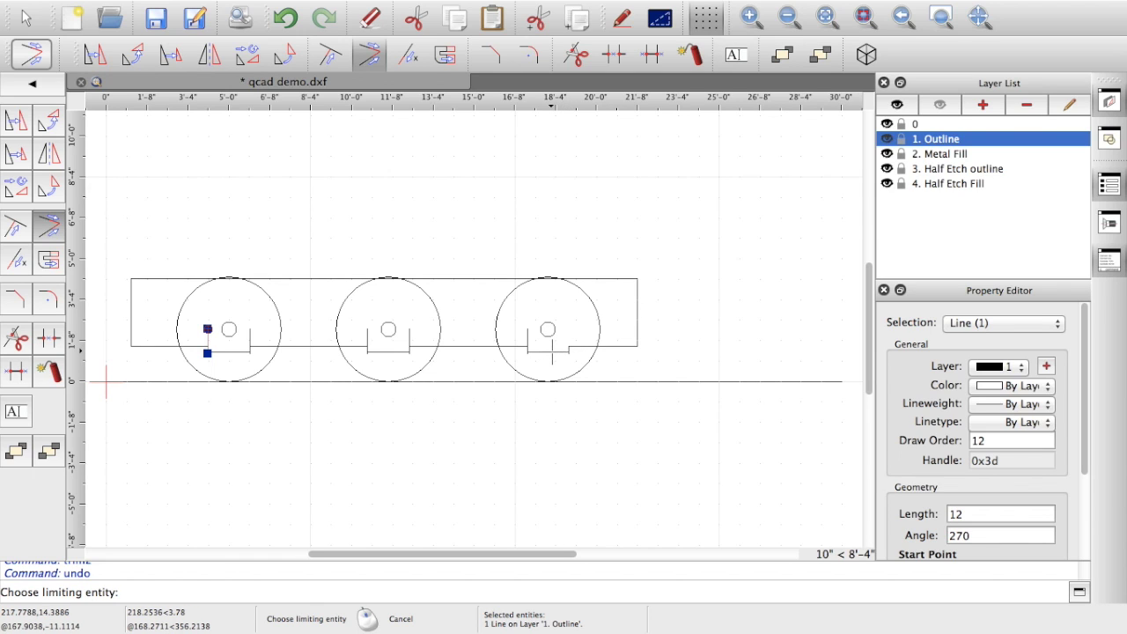
click(556, 351)
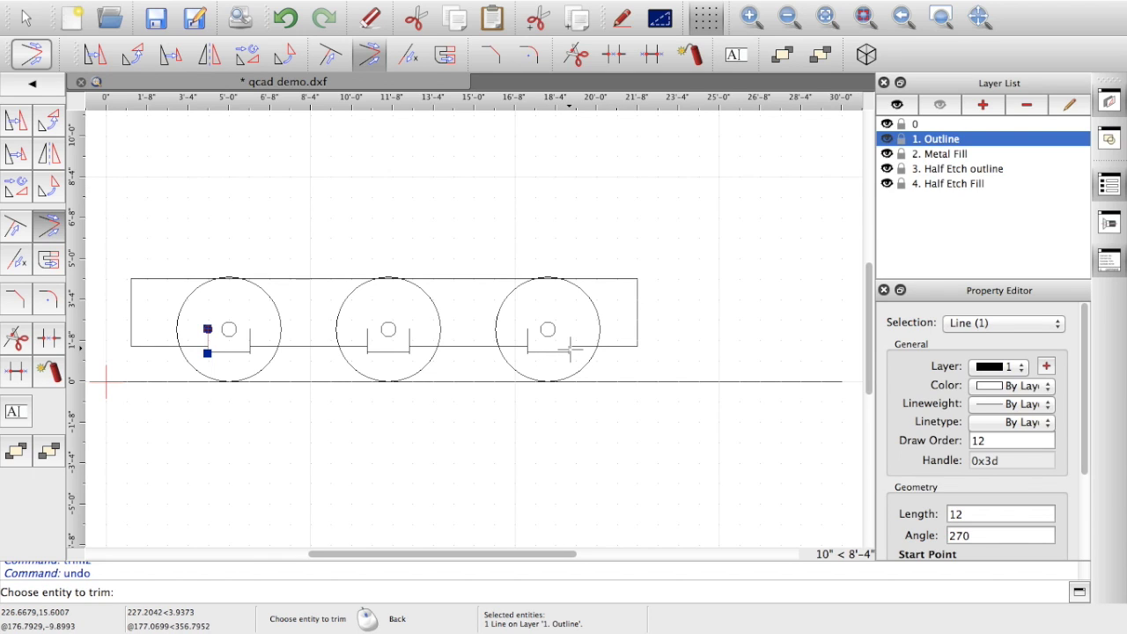
right_click(570, 350)
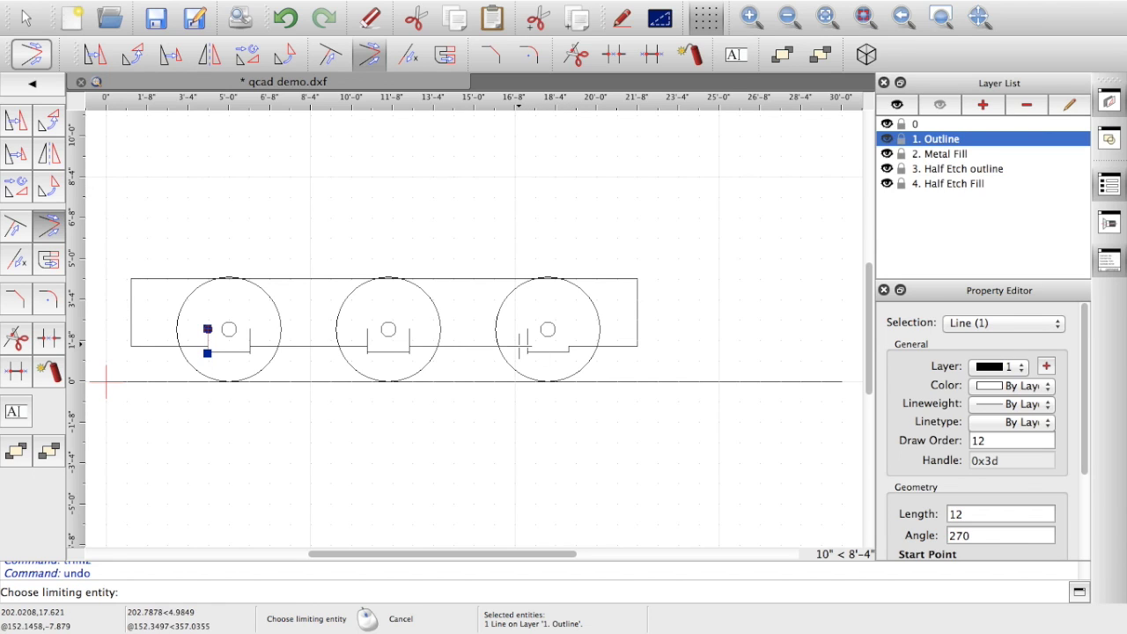
click(516, 351)
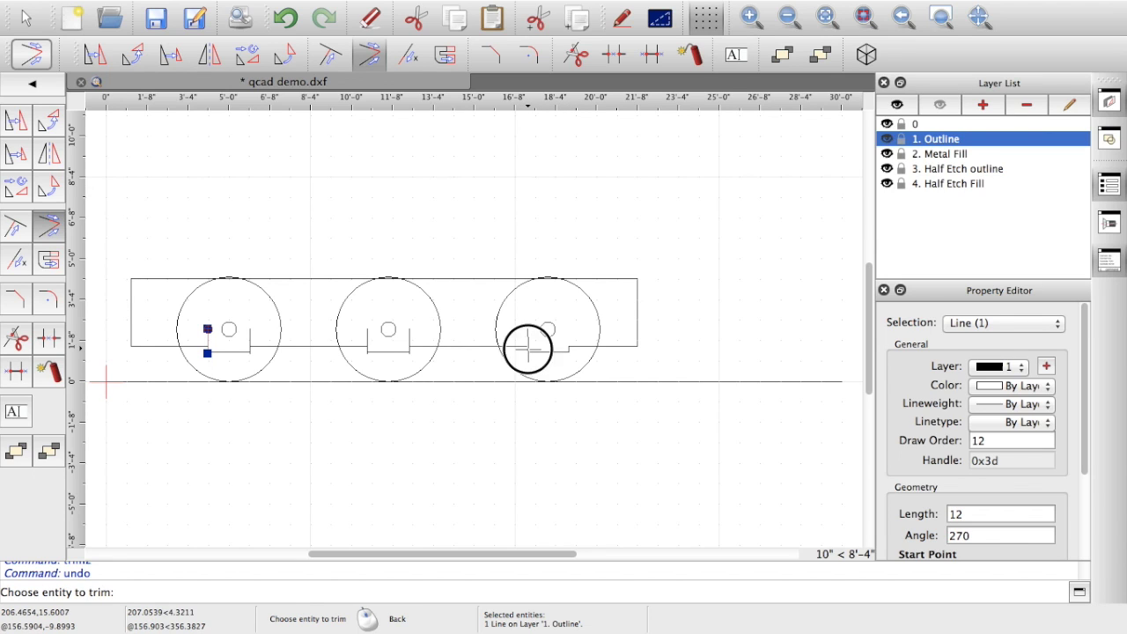
right_click(530, 351)
click(524, 351)
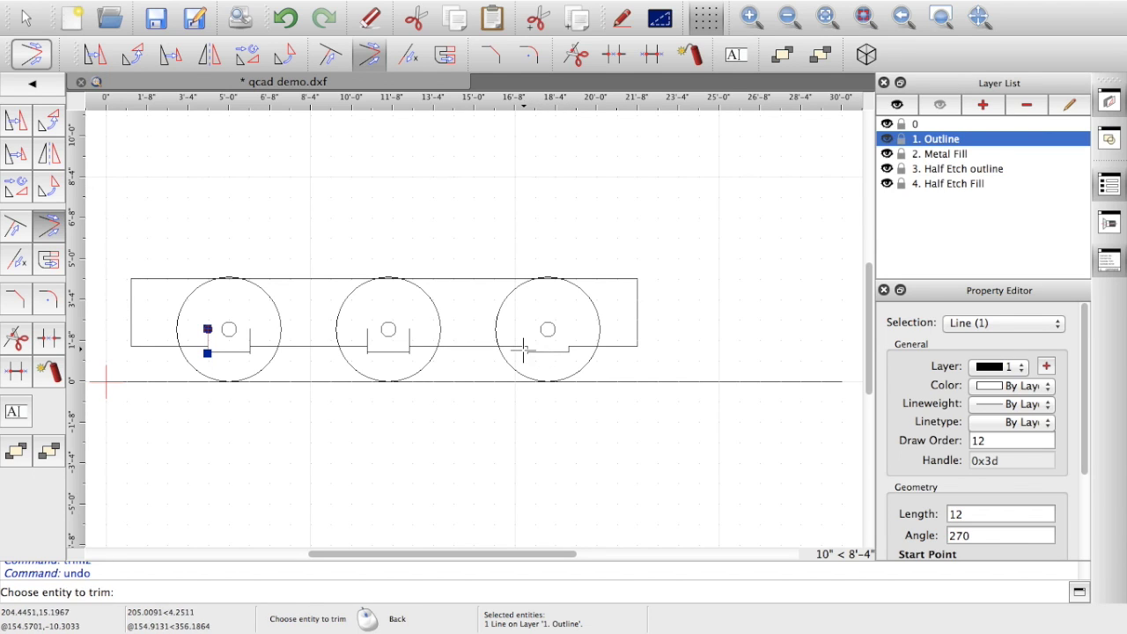
click(526, 351)
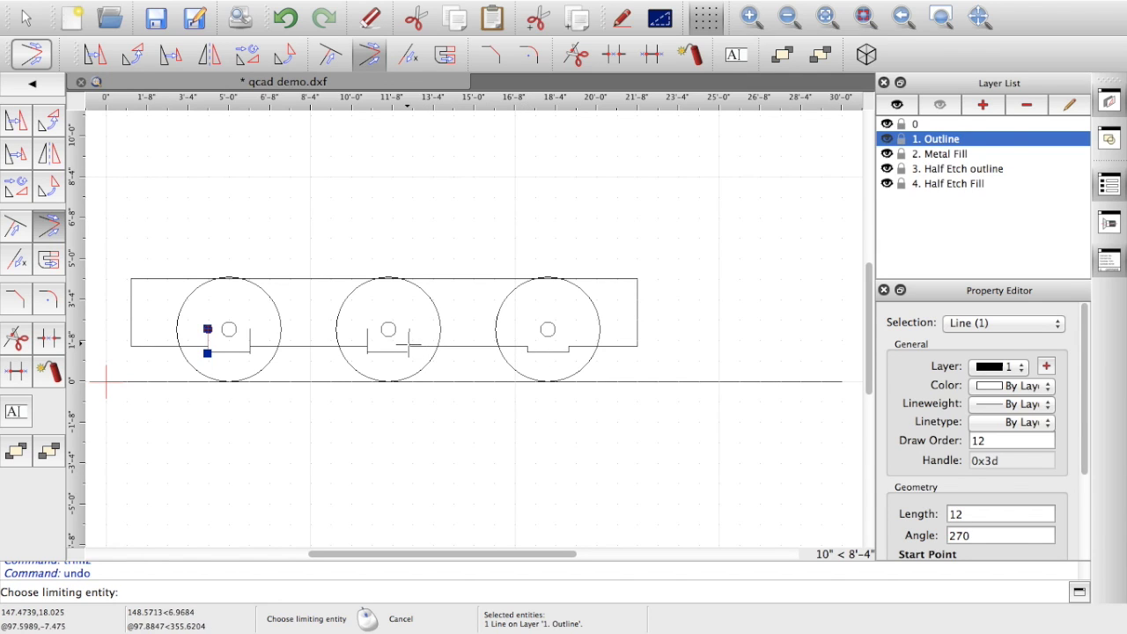
Trim the stray line and overhangs at the middle wheel's notch.
click(420, 348)
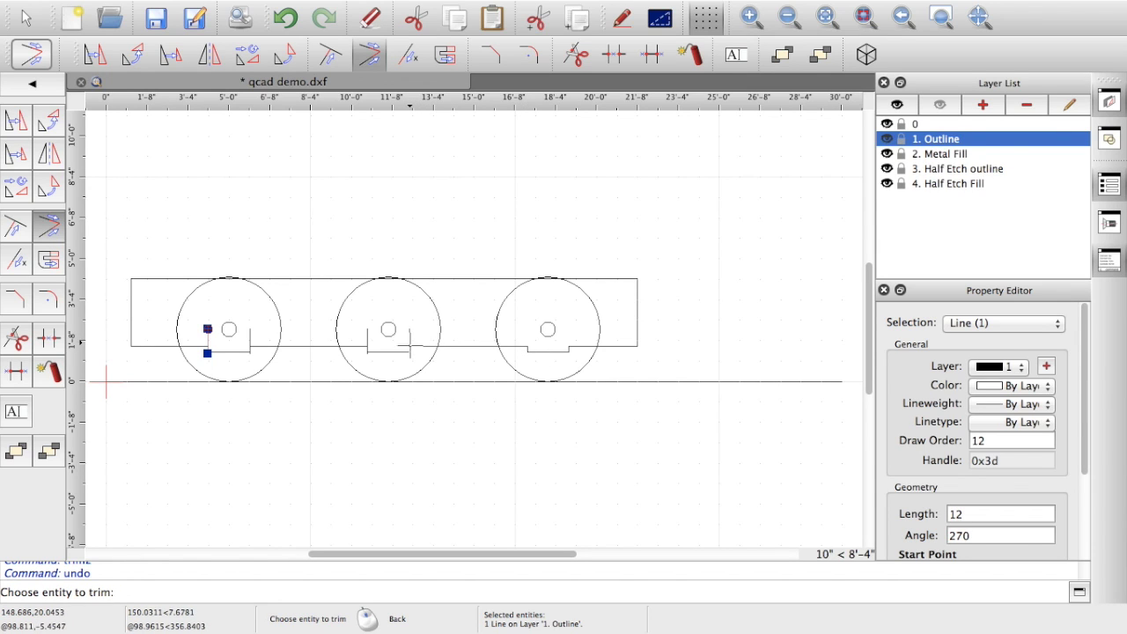
click(408, 351)
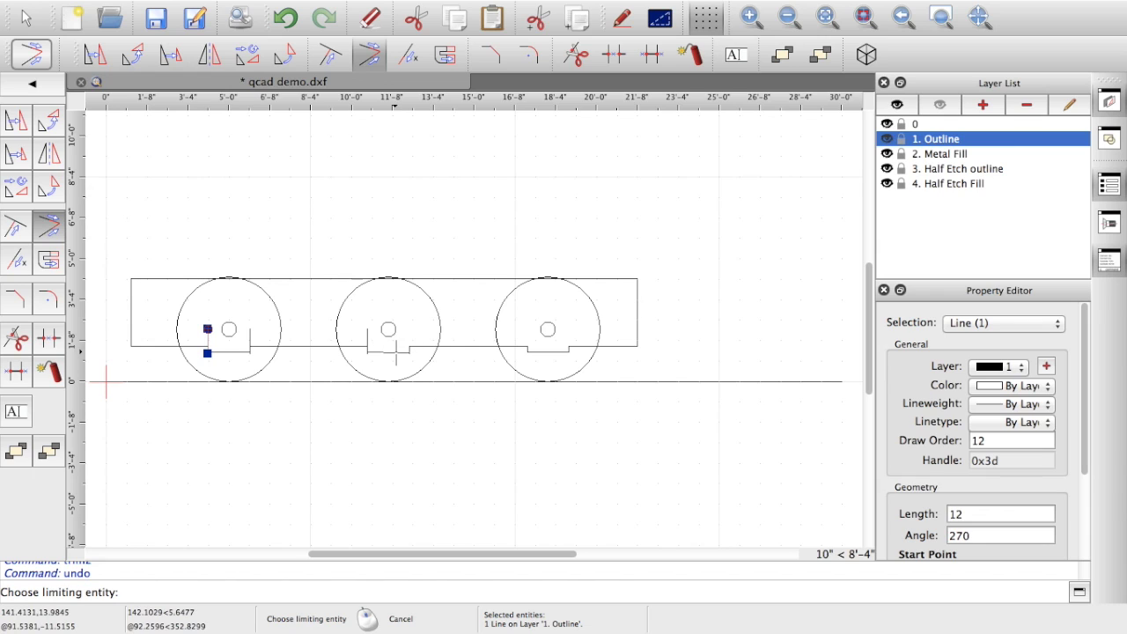
click(396, 353)
click(389, 351)
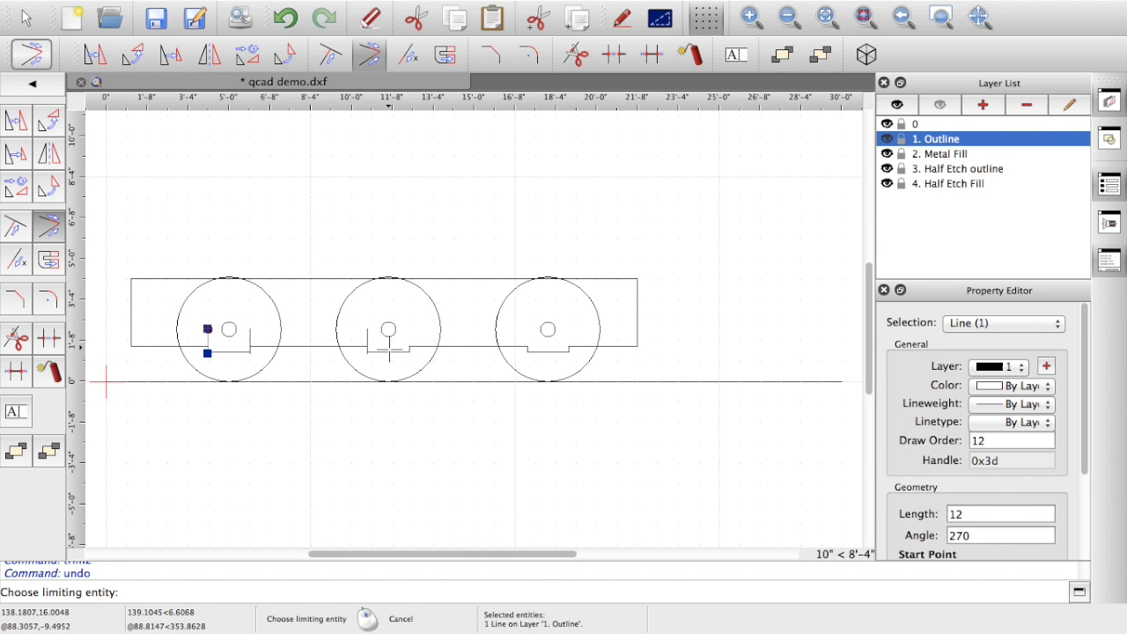
click(386, 351)
click(366, 351)
click(368, 352)
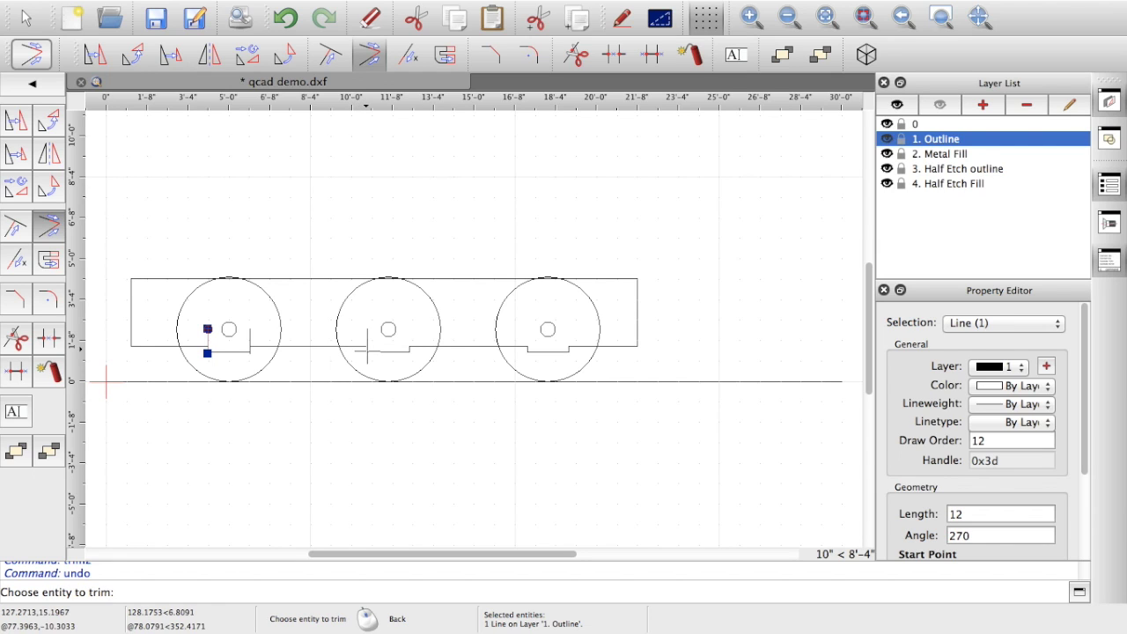
Trim the left notch's overhangs and shorten its edge line to the circle, undoing the overshoot.
click(368, 351)
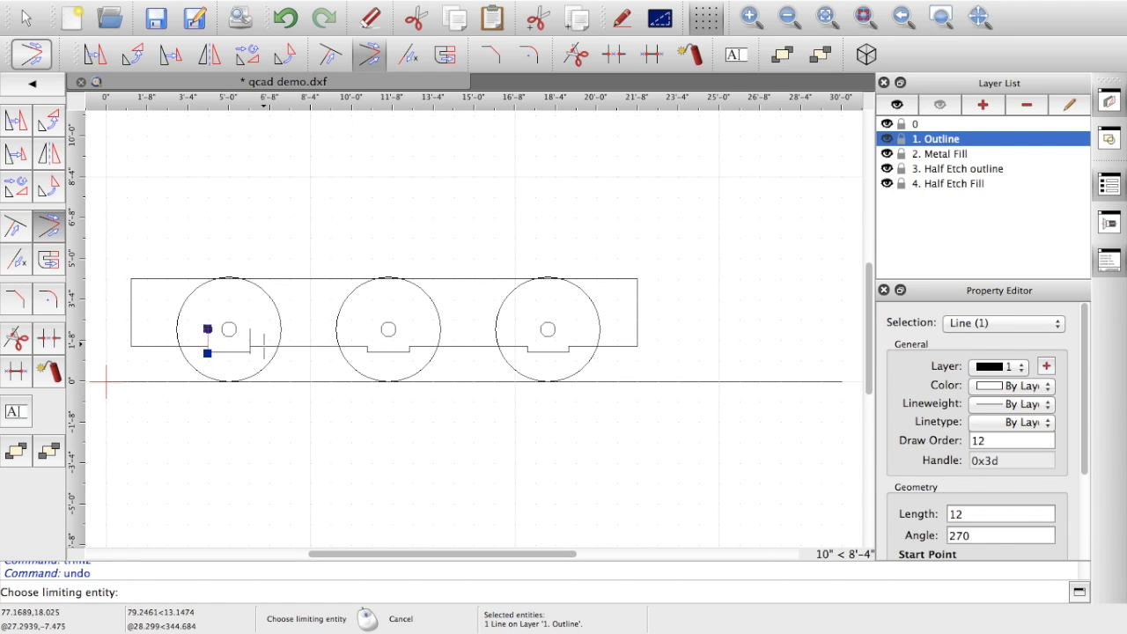
click(263, 350)
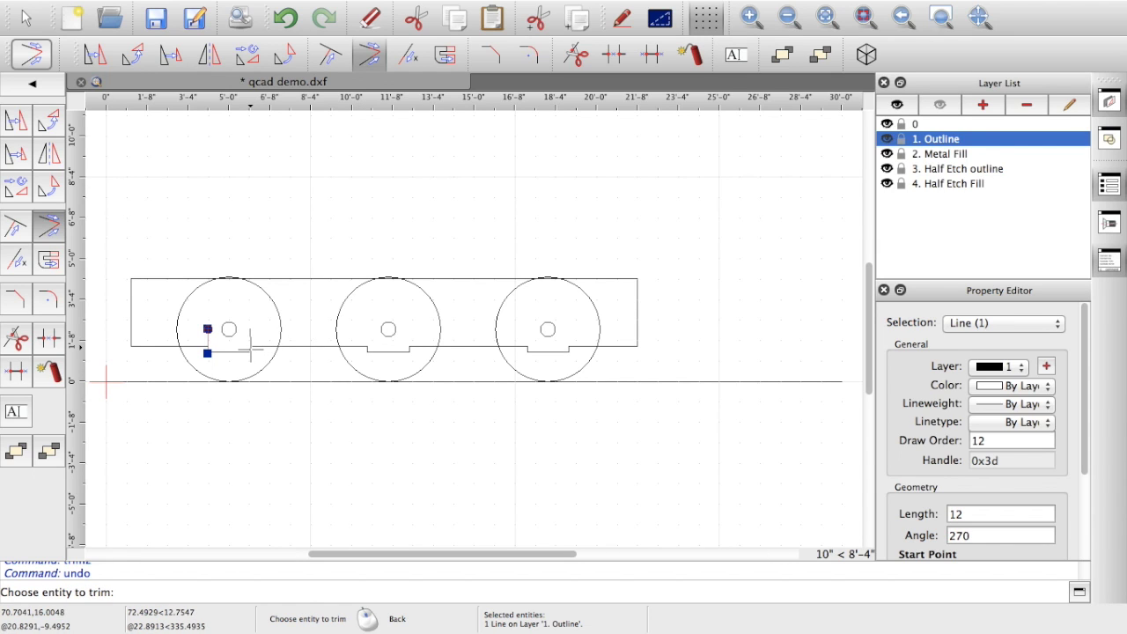
click(251, 349)
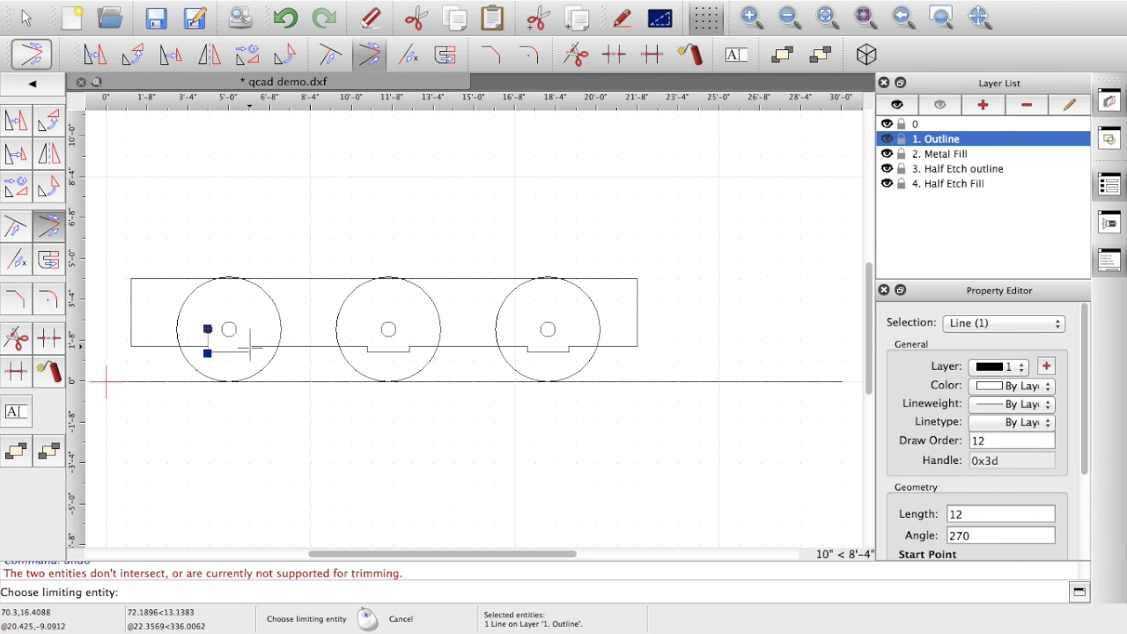
click(251, 348)
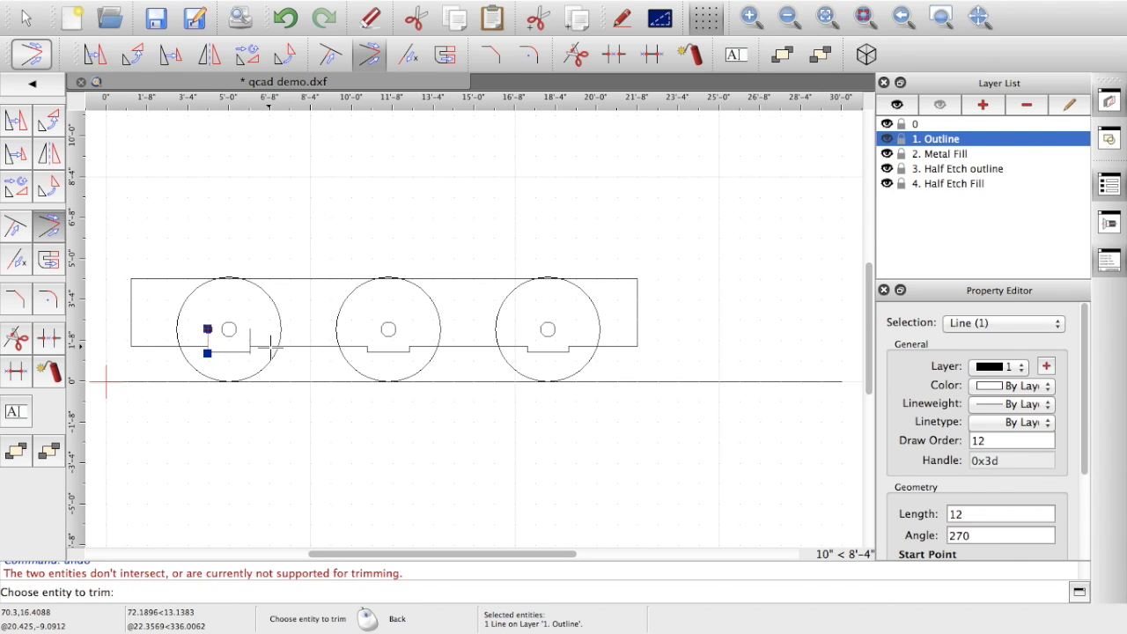
click(264, 345)
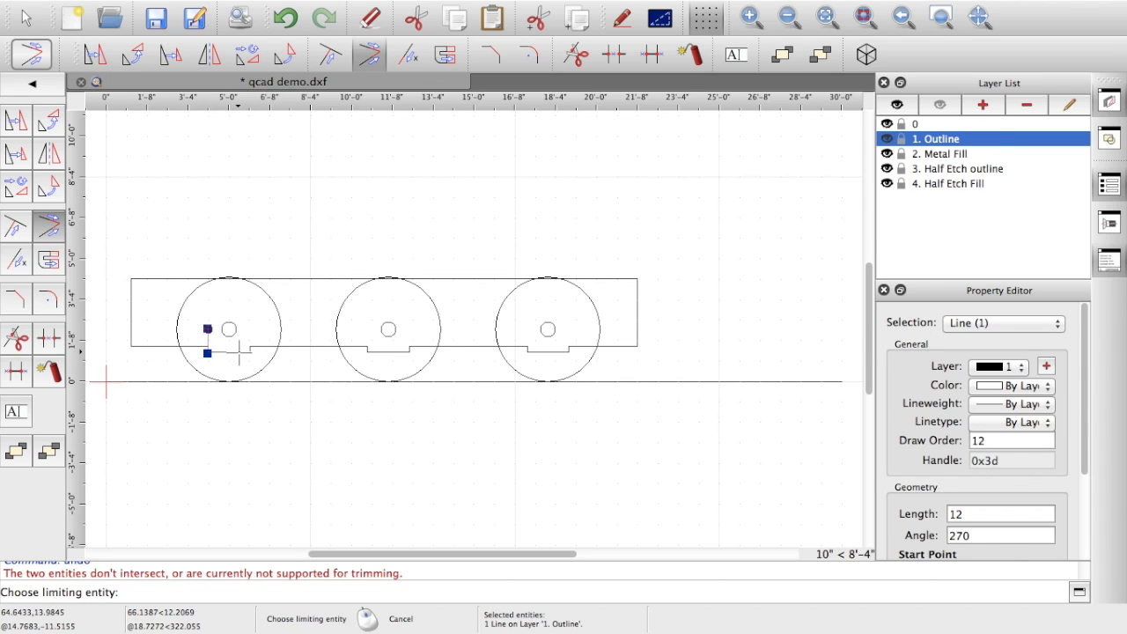
click(239, 350)
click(251, 350)
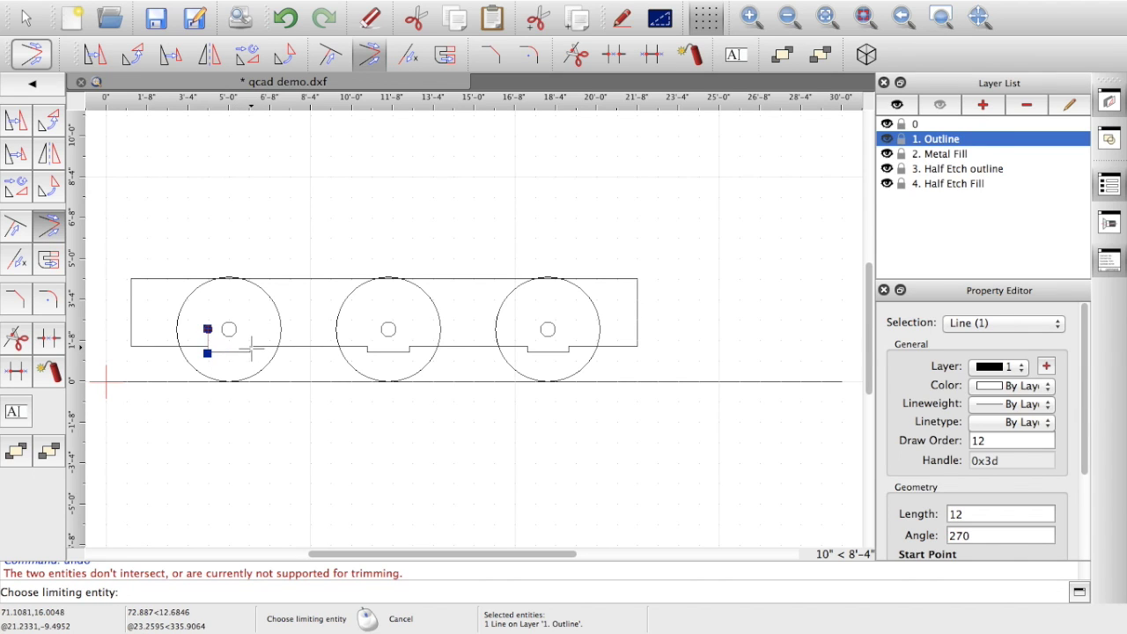
click(209, 345)
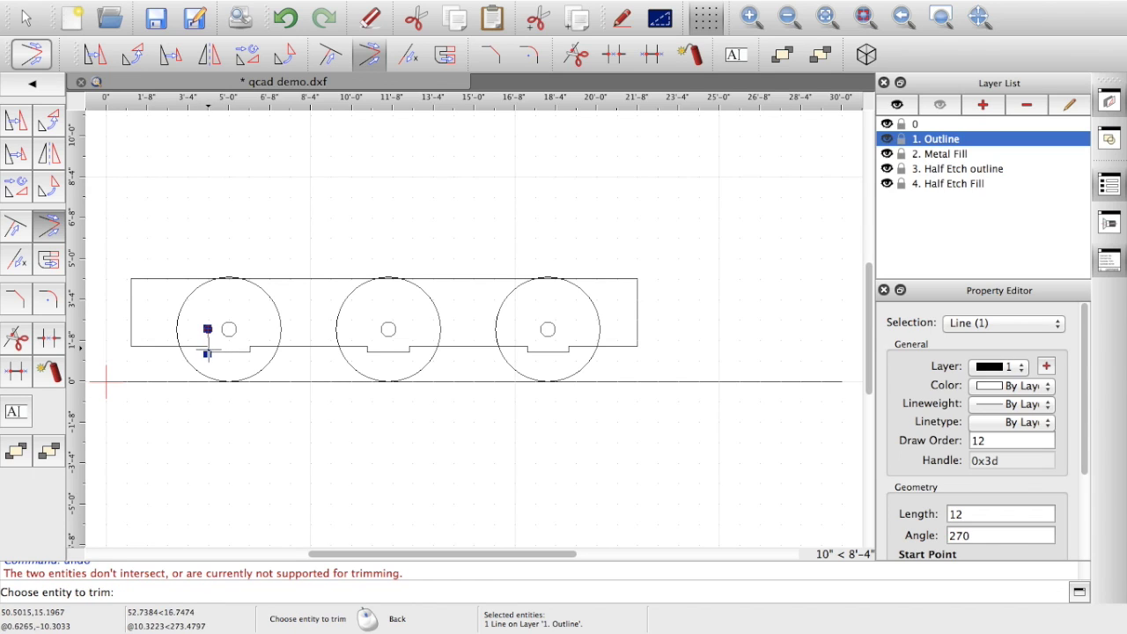
click(184, 350)
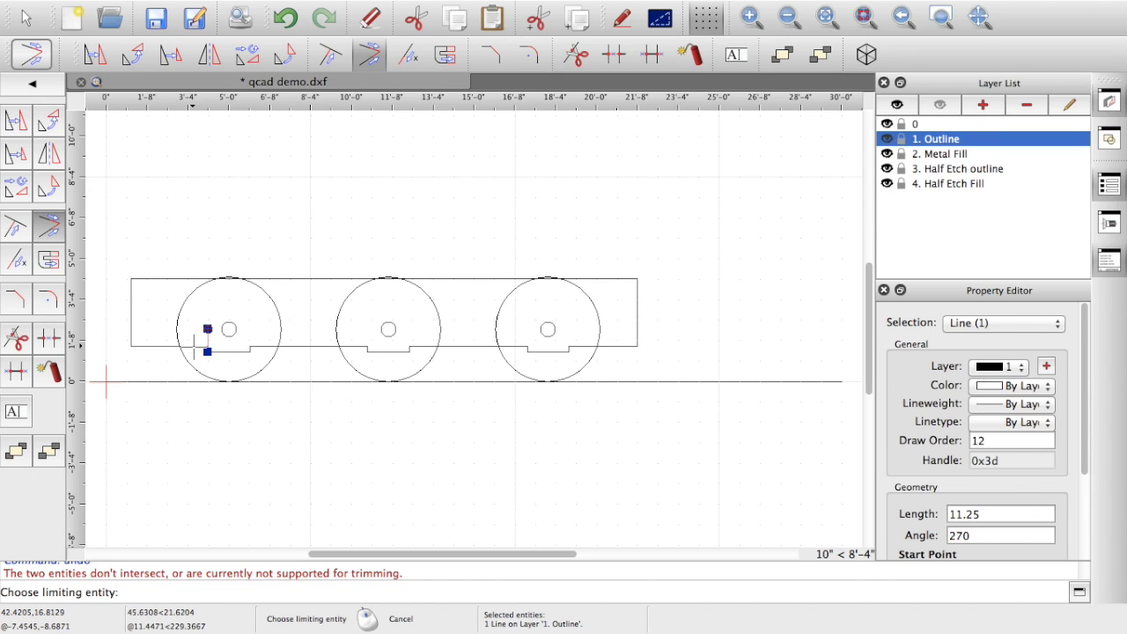
click(193, 350)
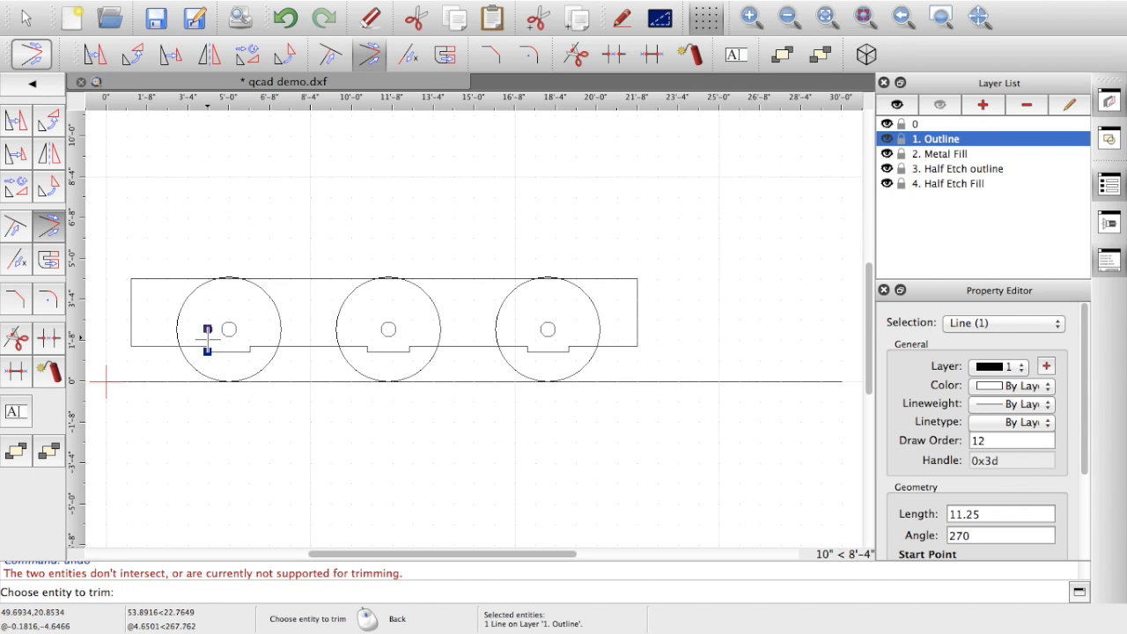
click(207, 343)
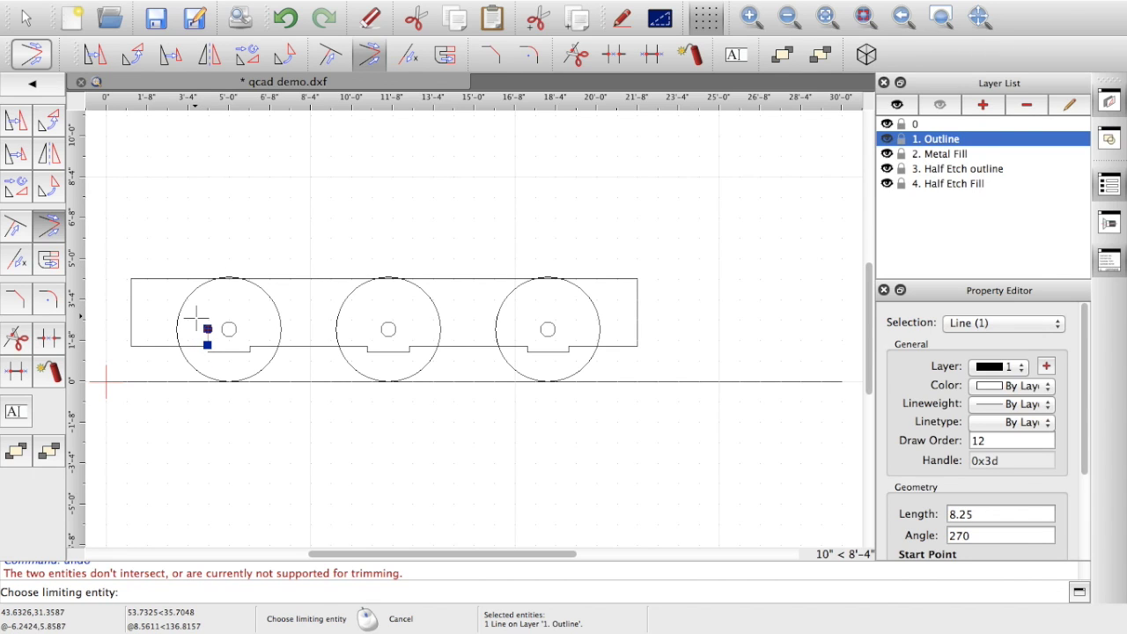
key(ctrl+z)
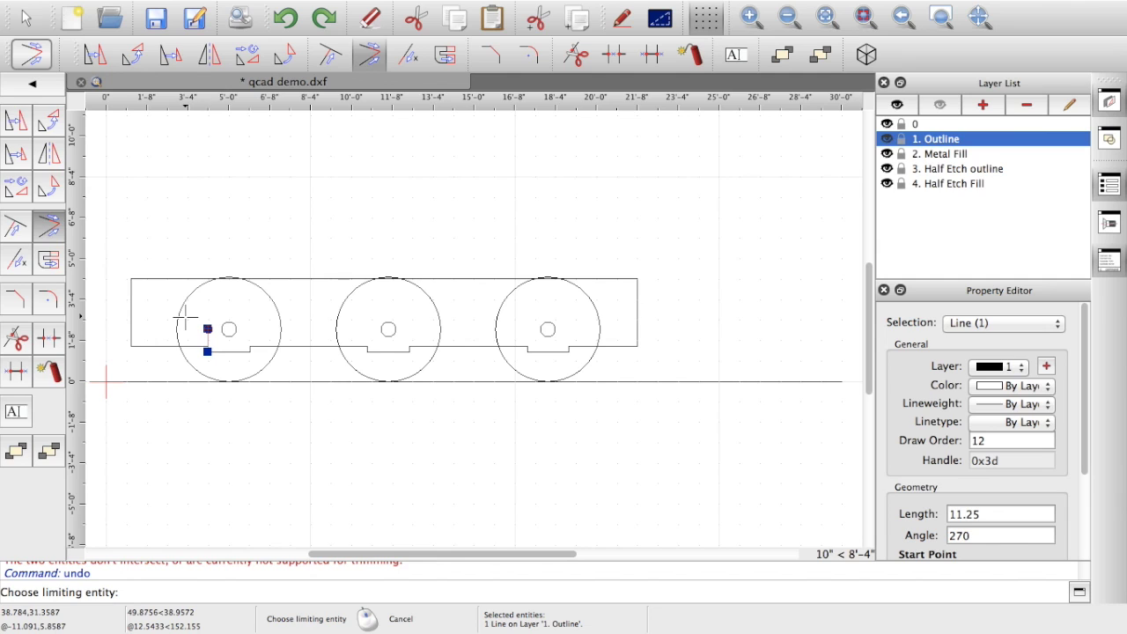
Trim both lines at the left notch under the first wheel to a clean corner.
key(Escape)
key(Escape)
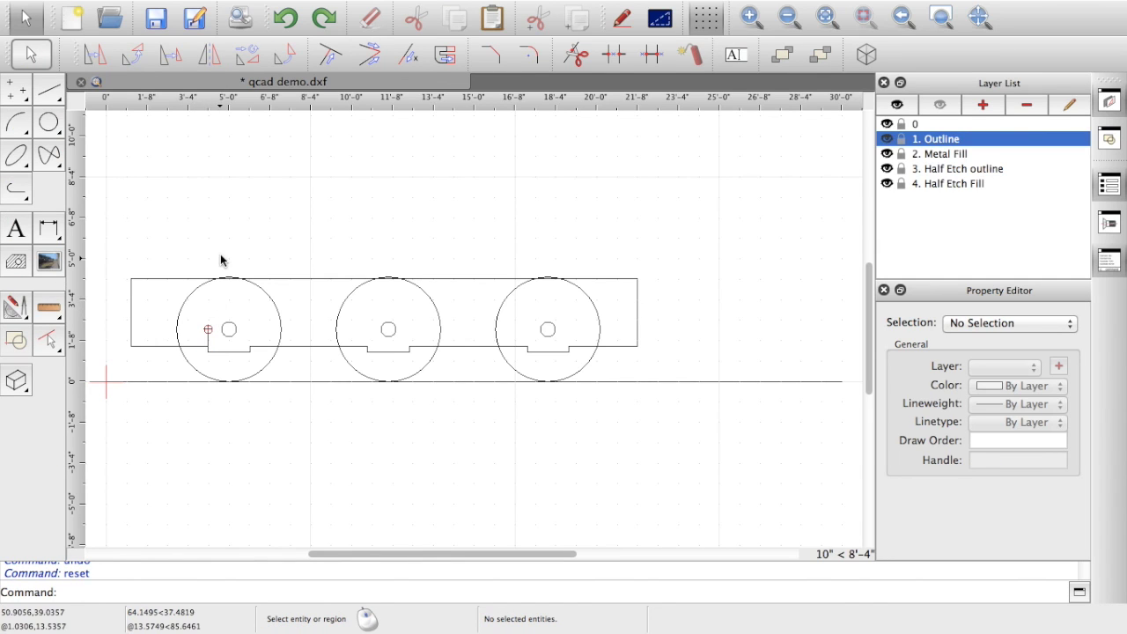
click(374, 59)
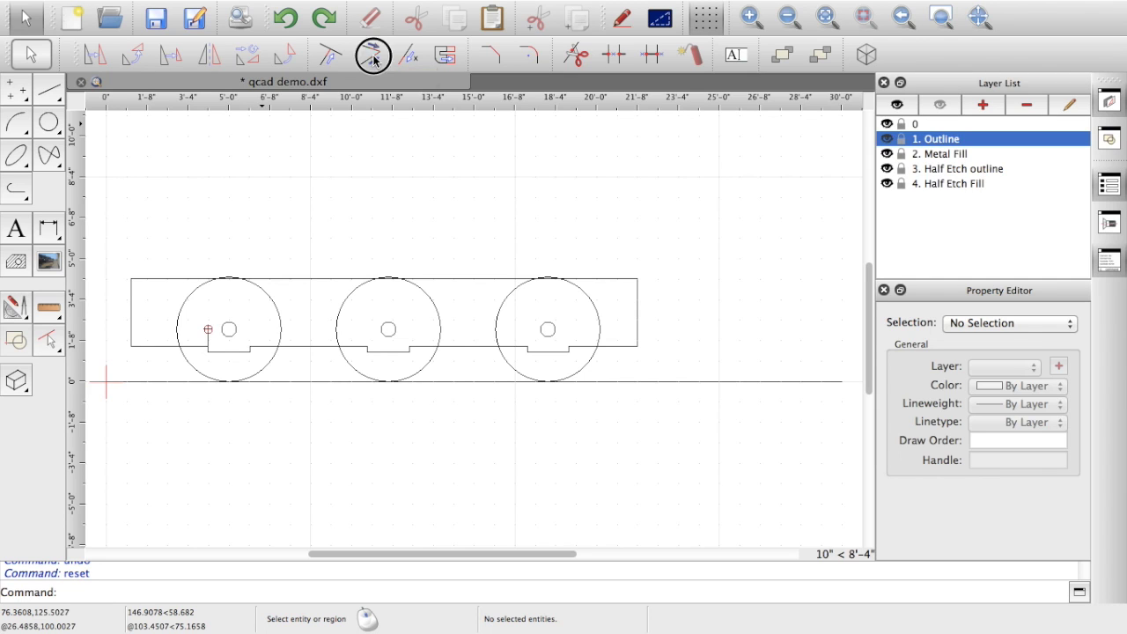
click(206, 349)
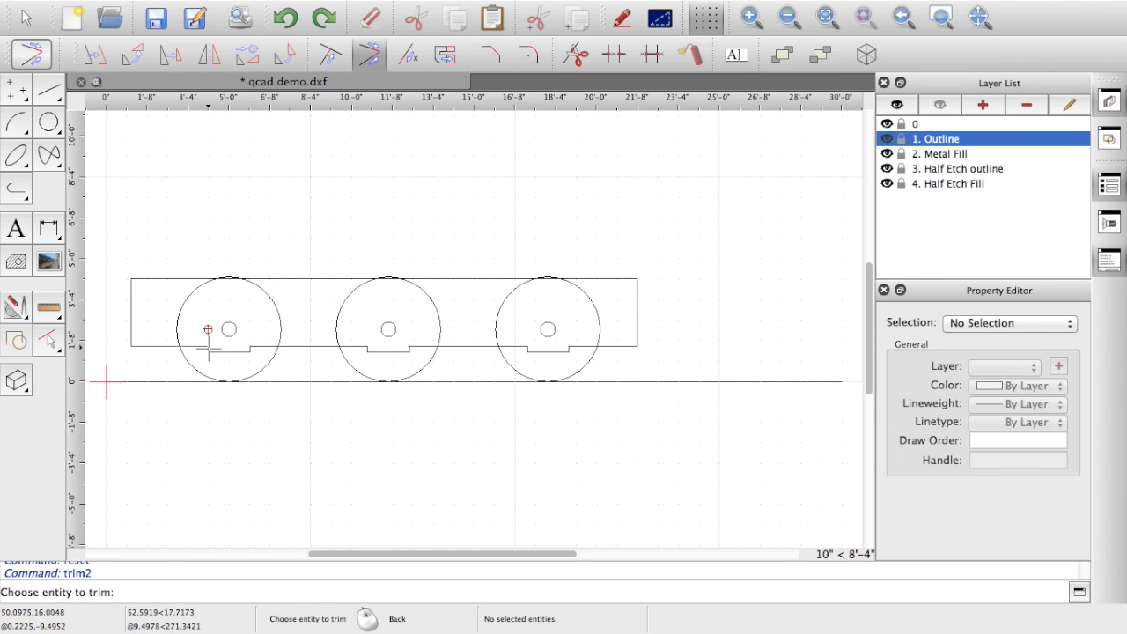
click(209, 350)
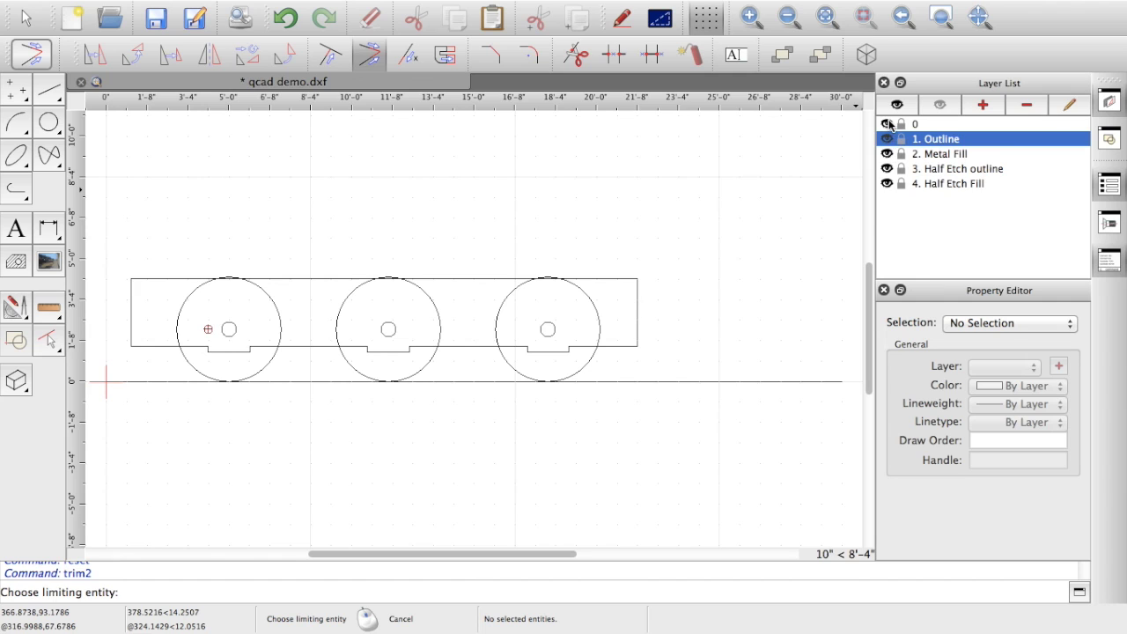
Hide layer 0's wheels and baseline in the Layer List.
click(888, 125)
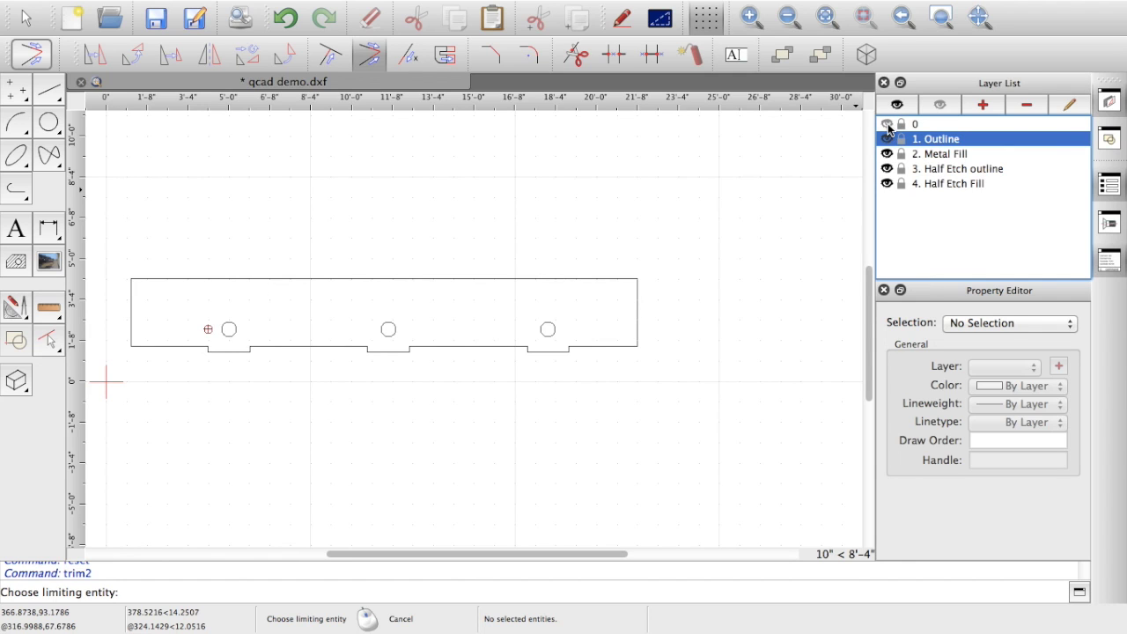